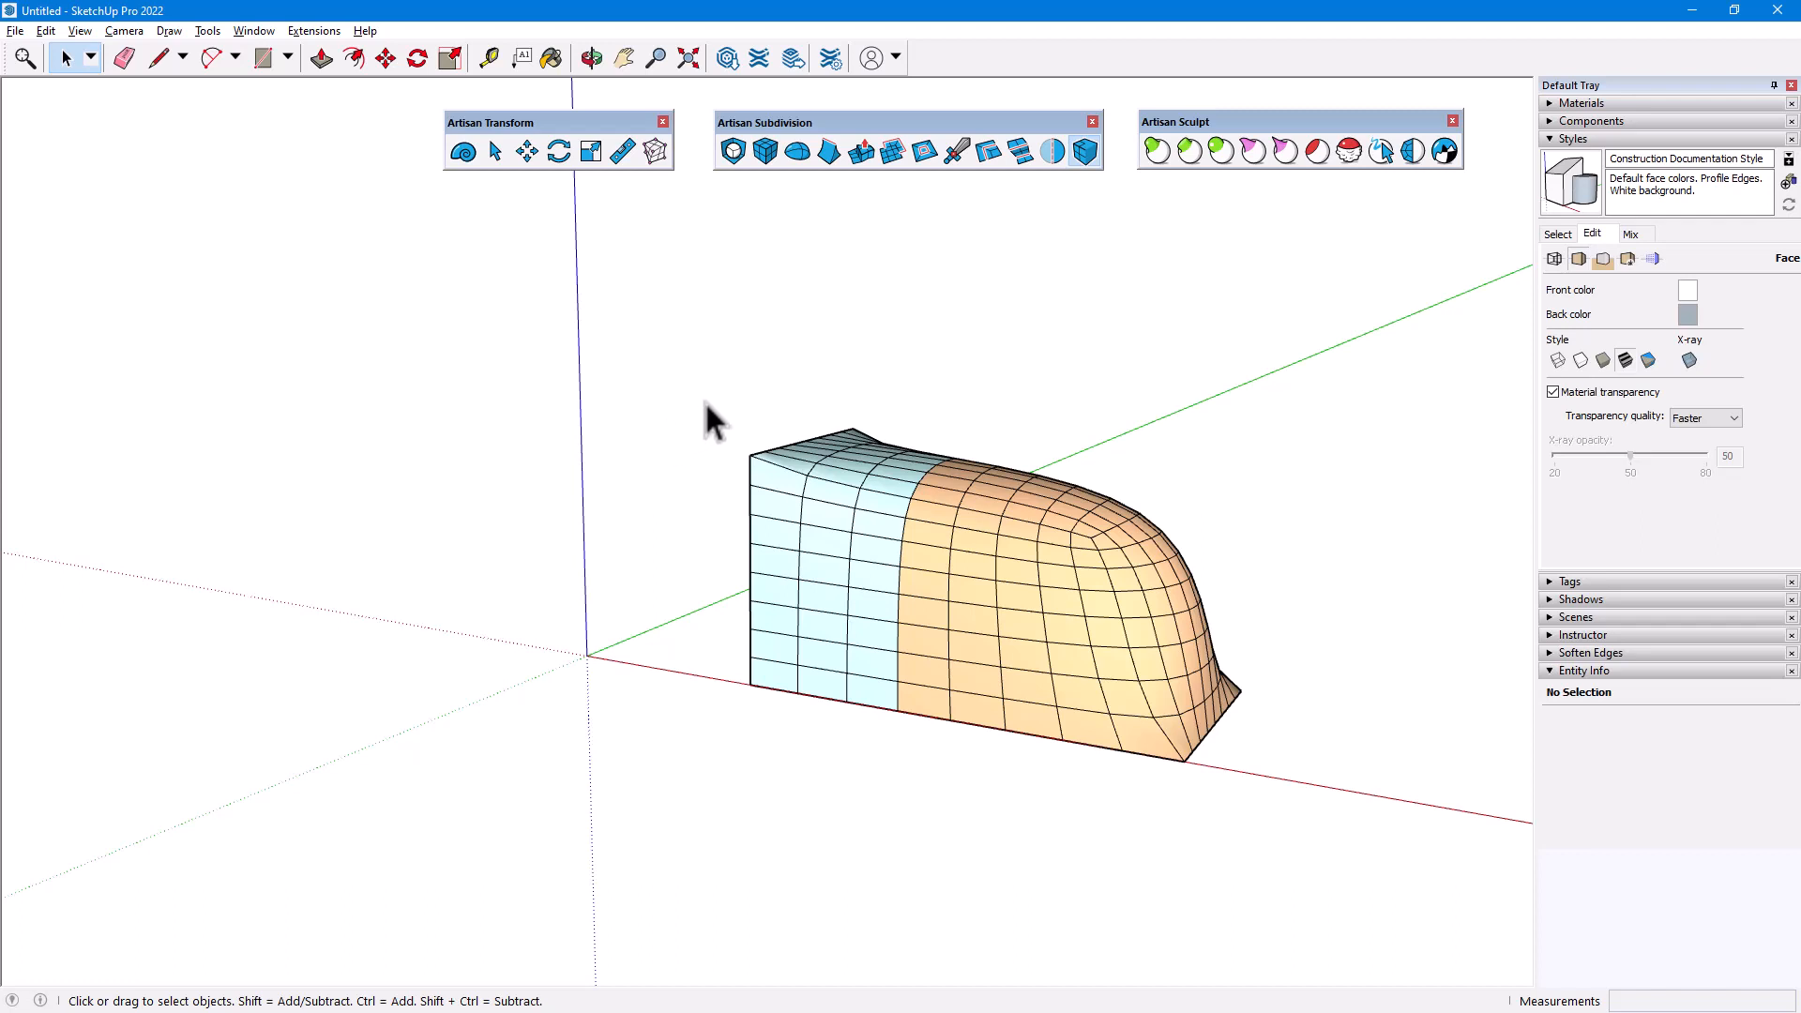
Step: Mirror the whole mesh with the Artisan symmetry tool across a plane locked perpendicular to the red axis at the origin
left_click_drag(705, 399, 1276, 801)
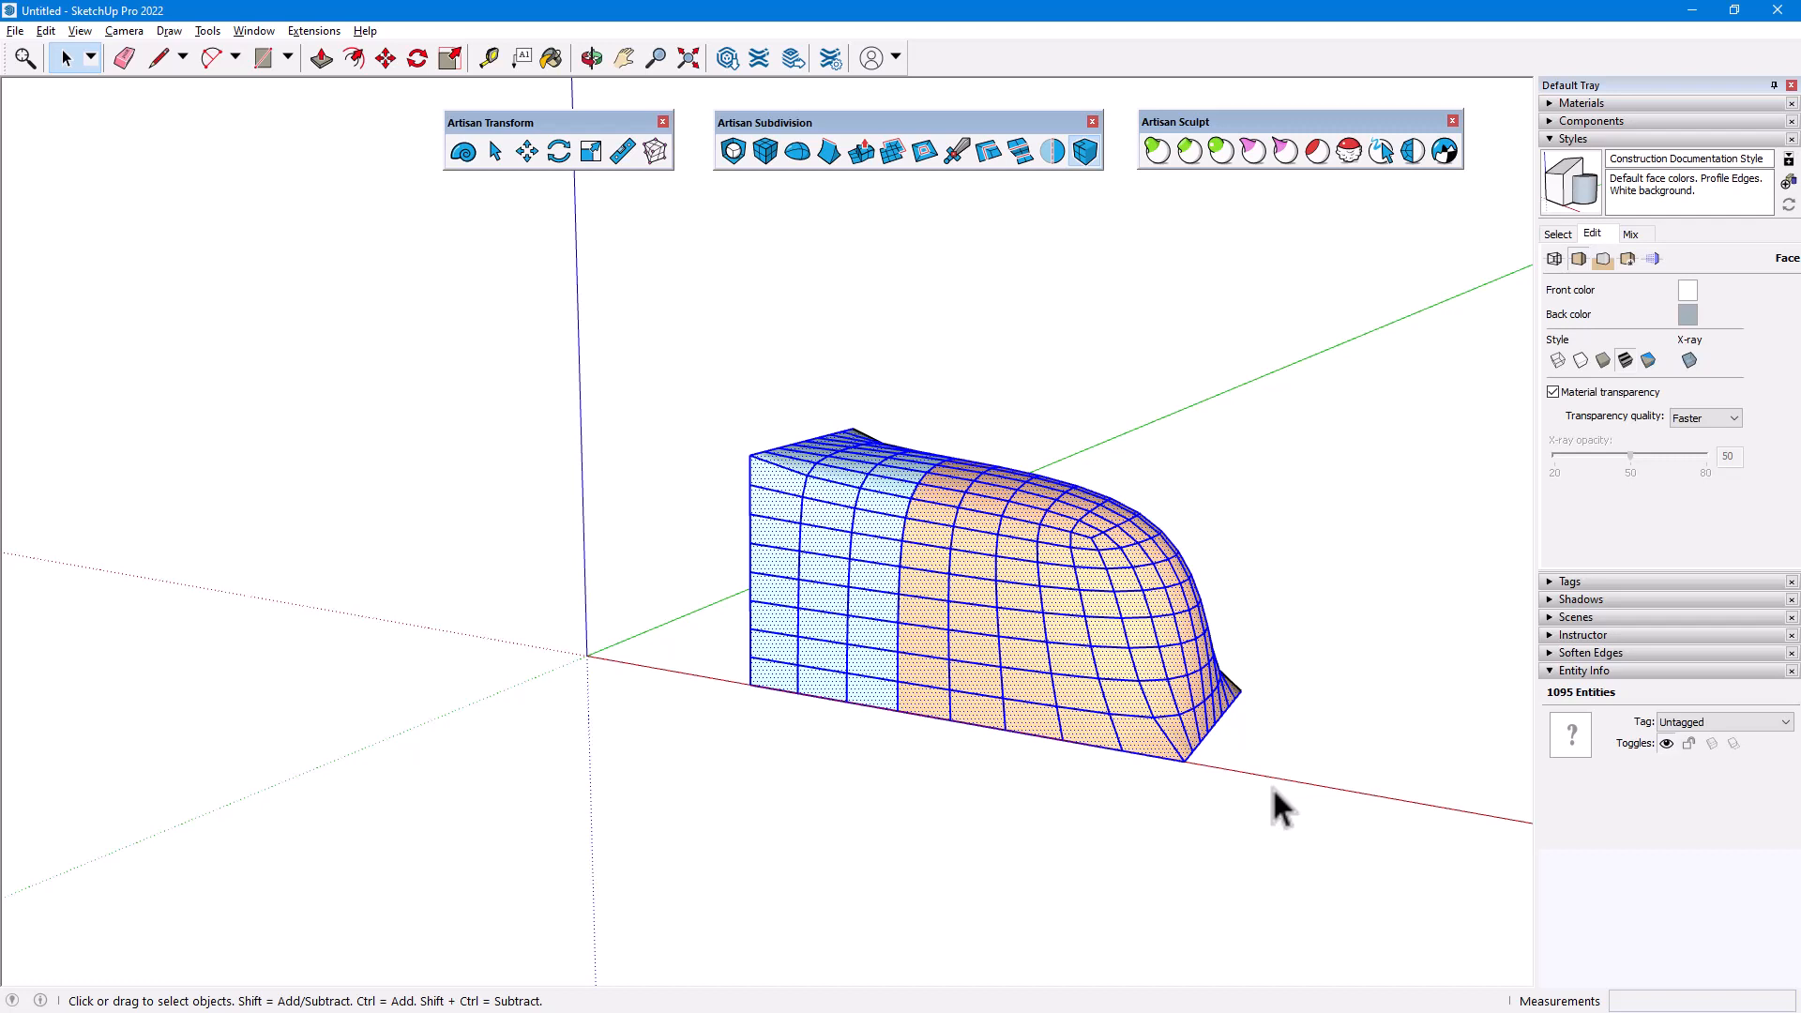
left_click(1051, 151)
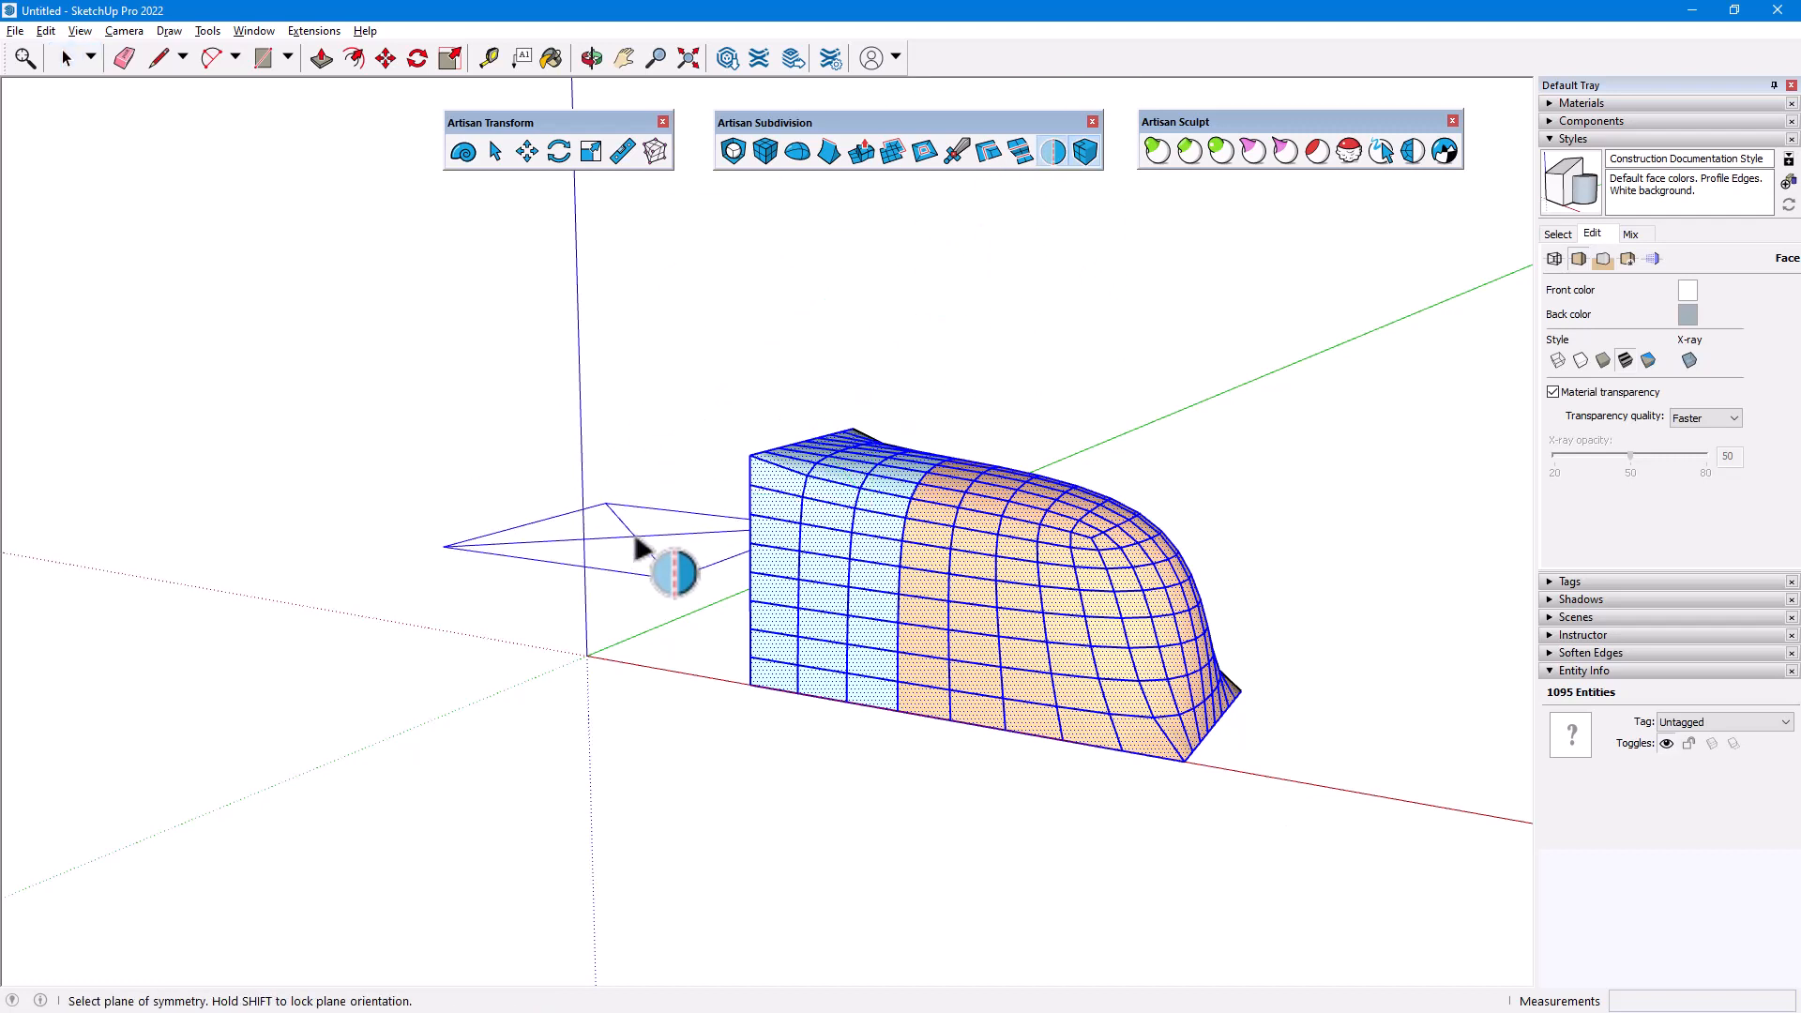
key("Left")
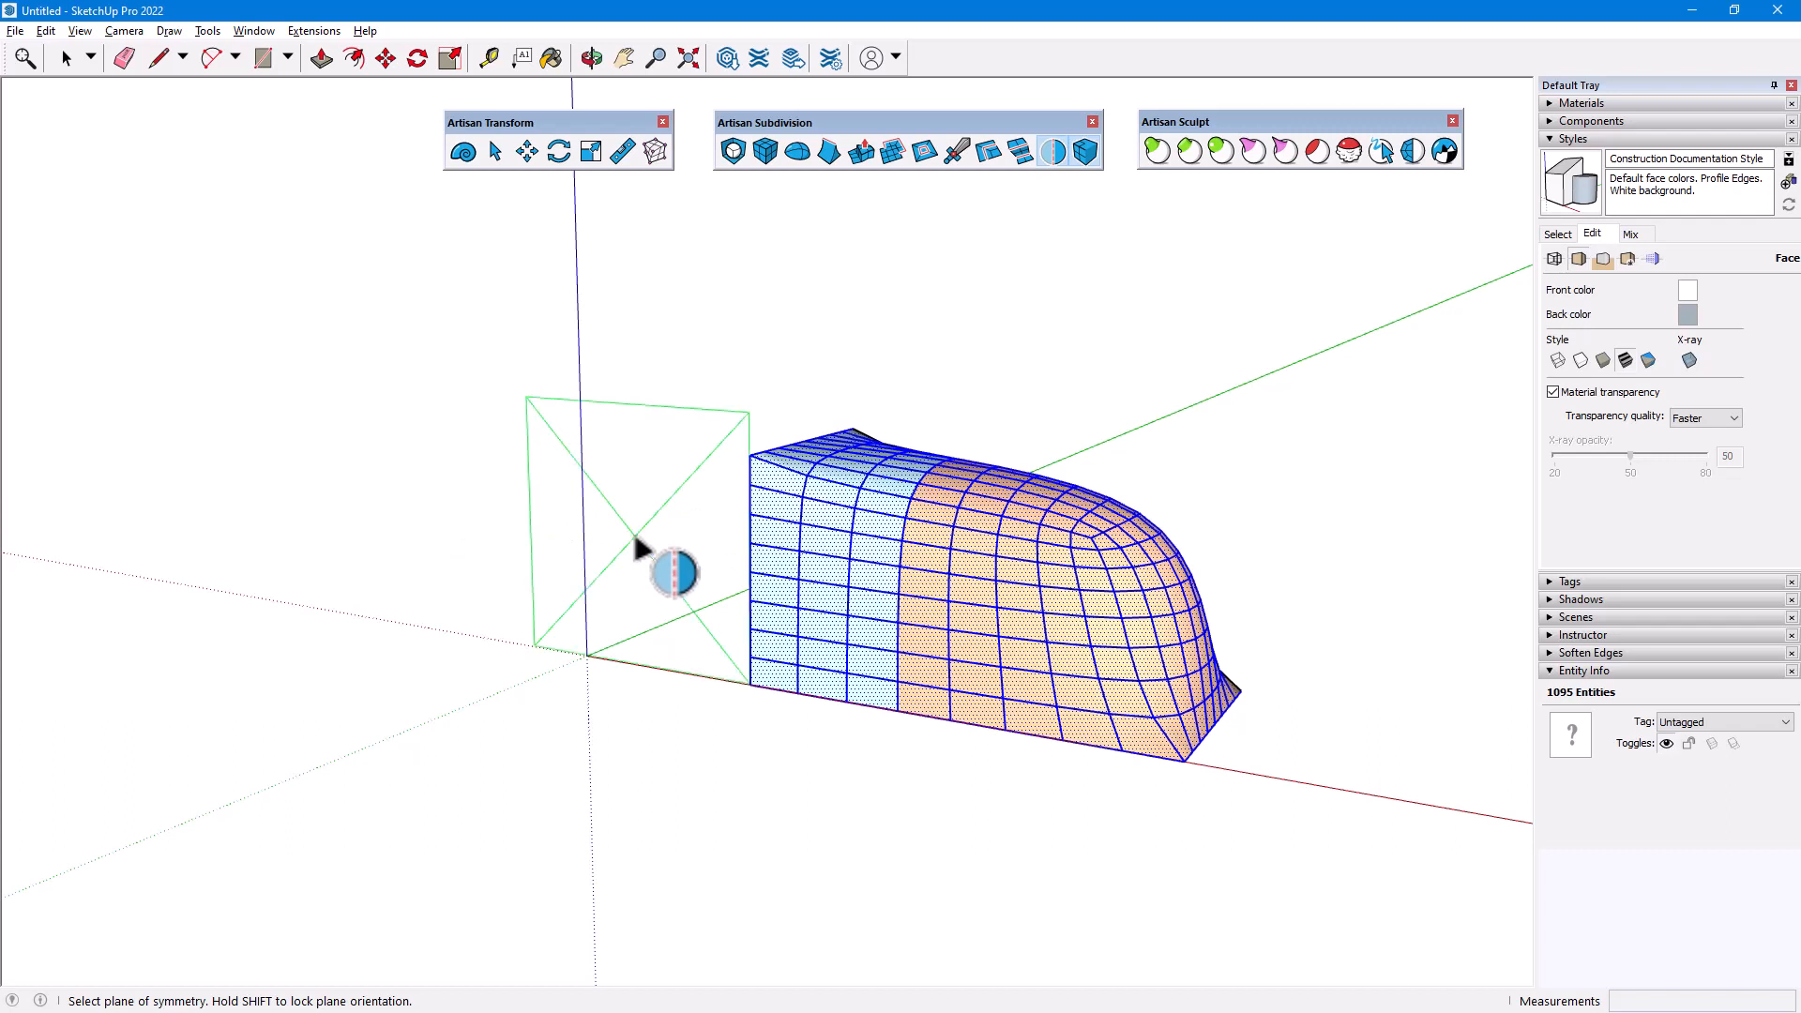
key("Up")
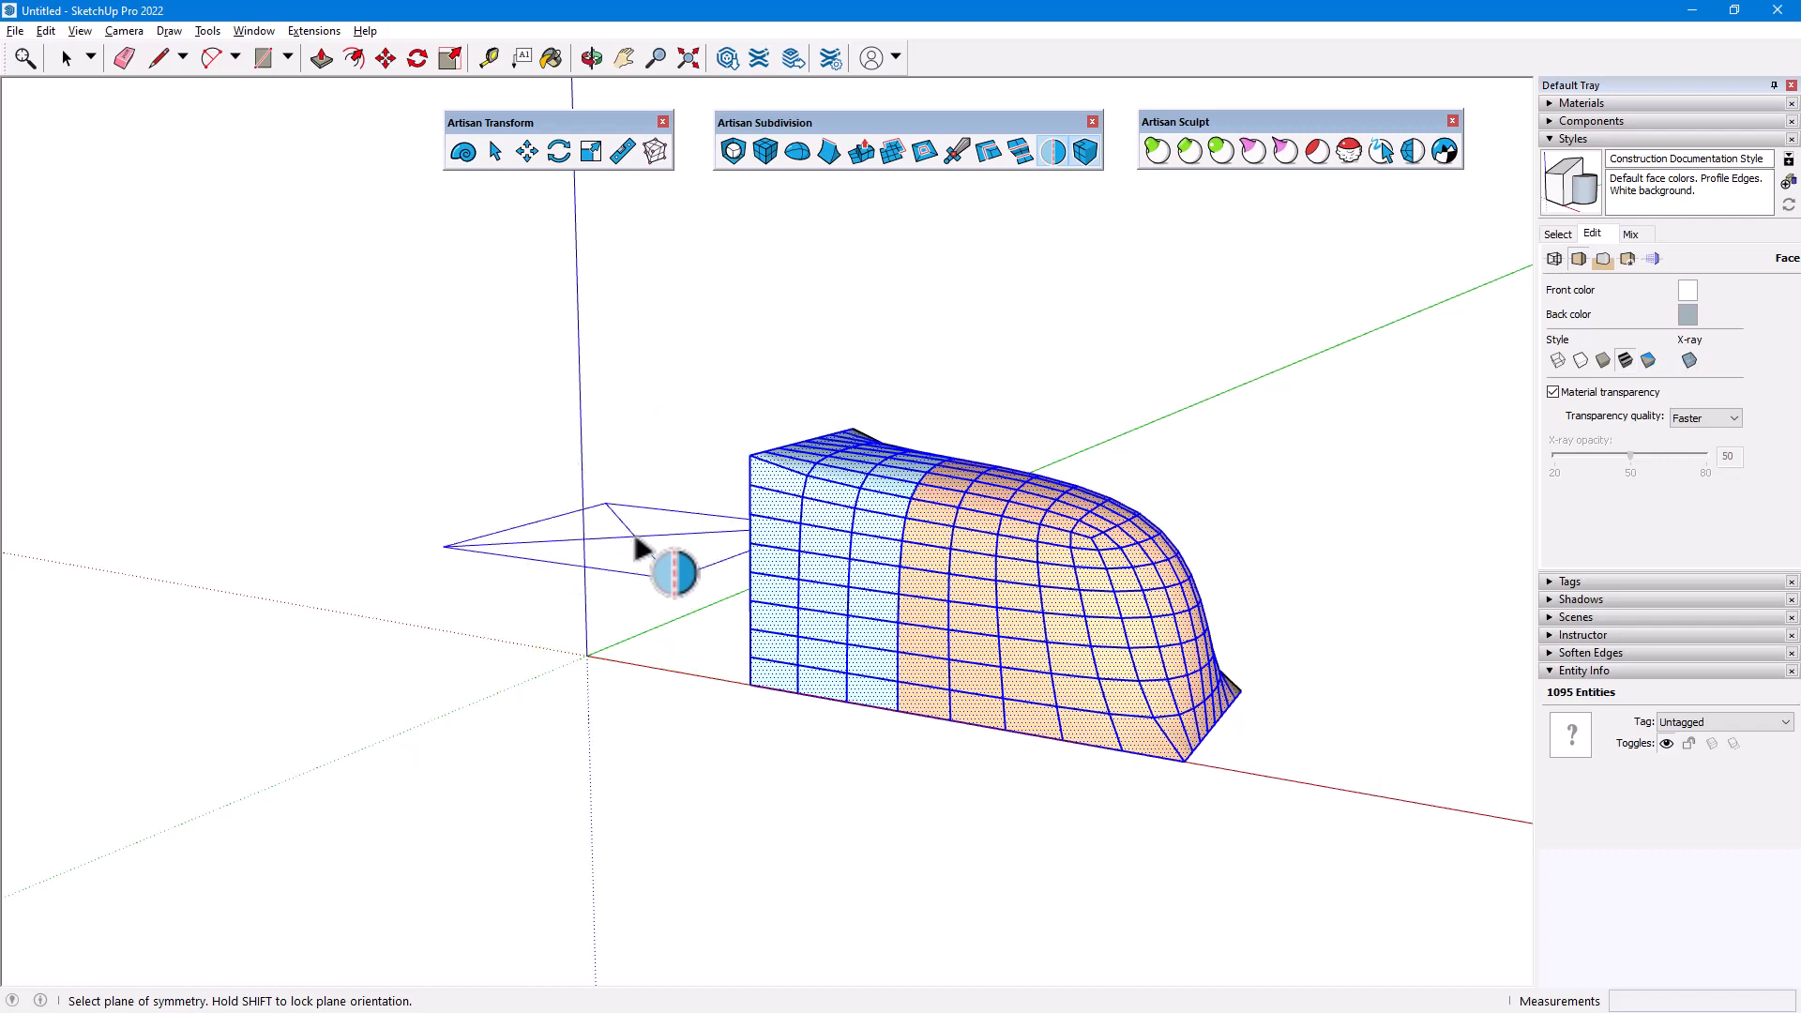
key("Right")
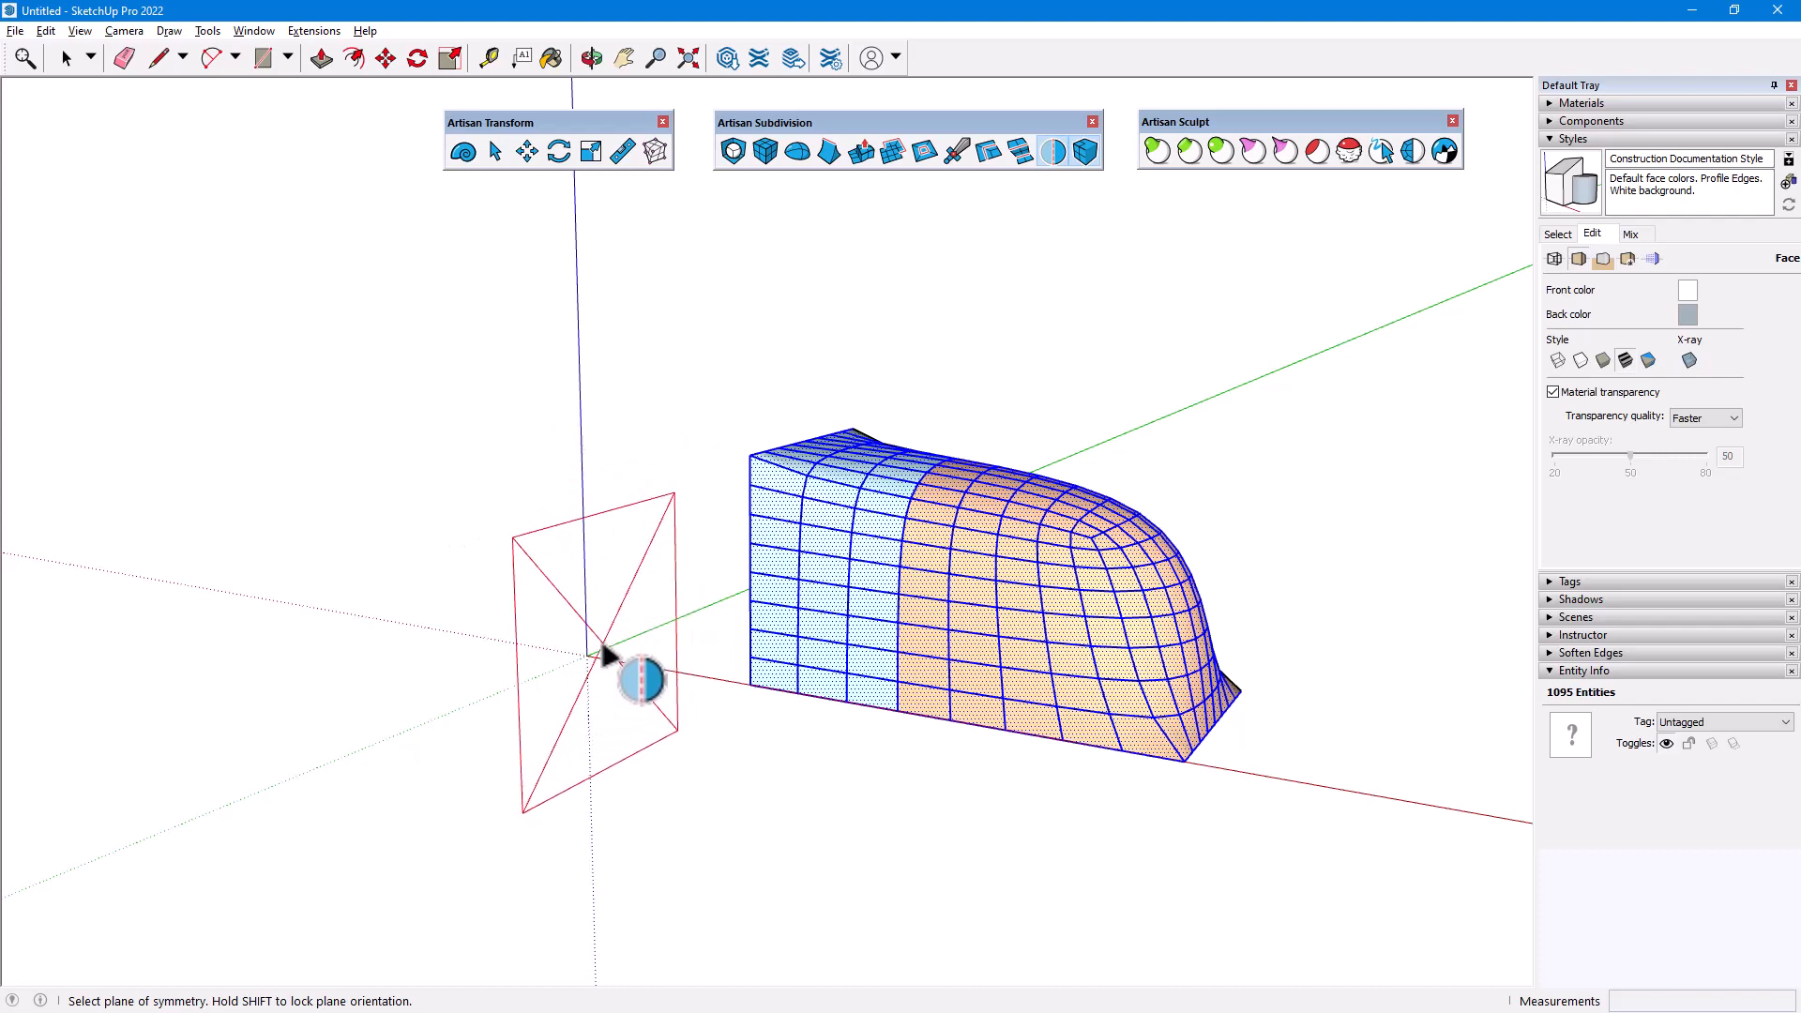
left_click(584, 656)
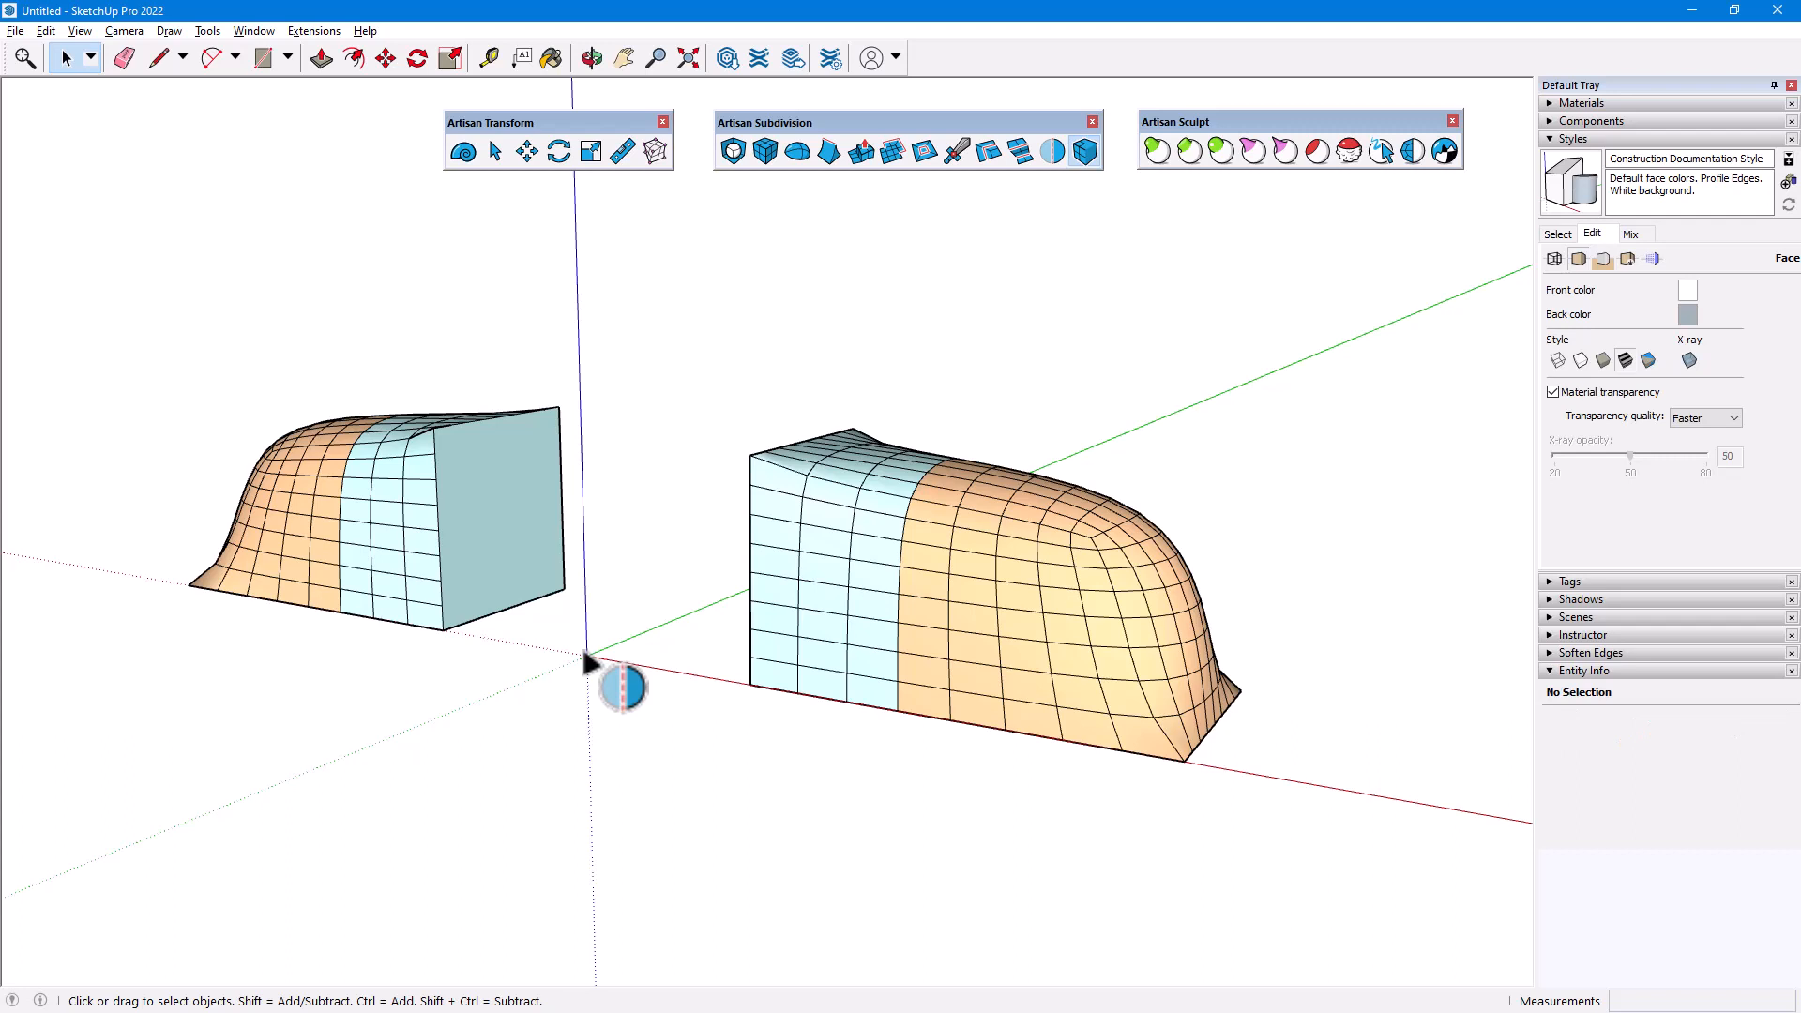
Step: Check the mirrored copy's surface and remove the copy, leaving only the original mesh
left_click(424, 515)
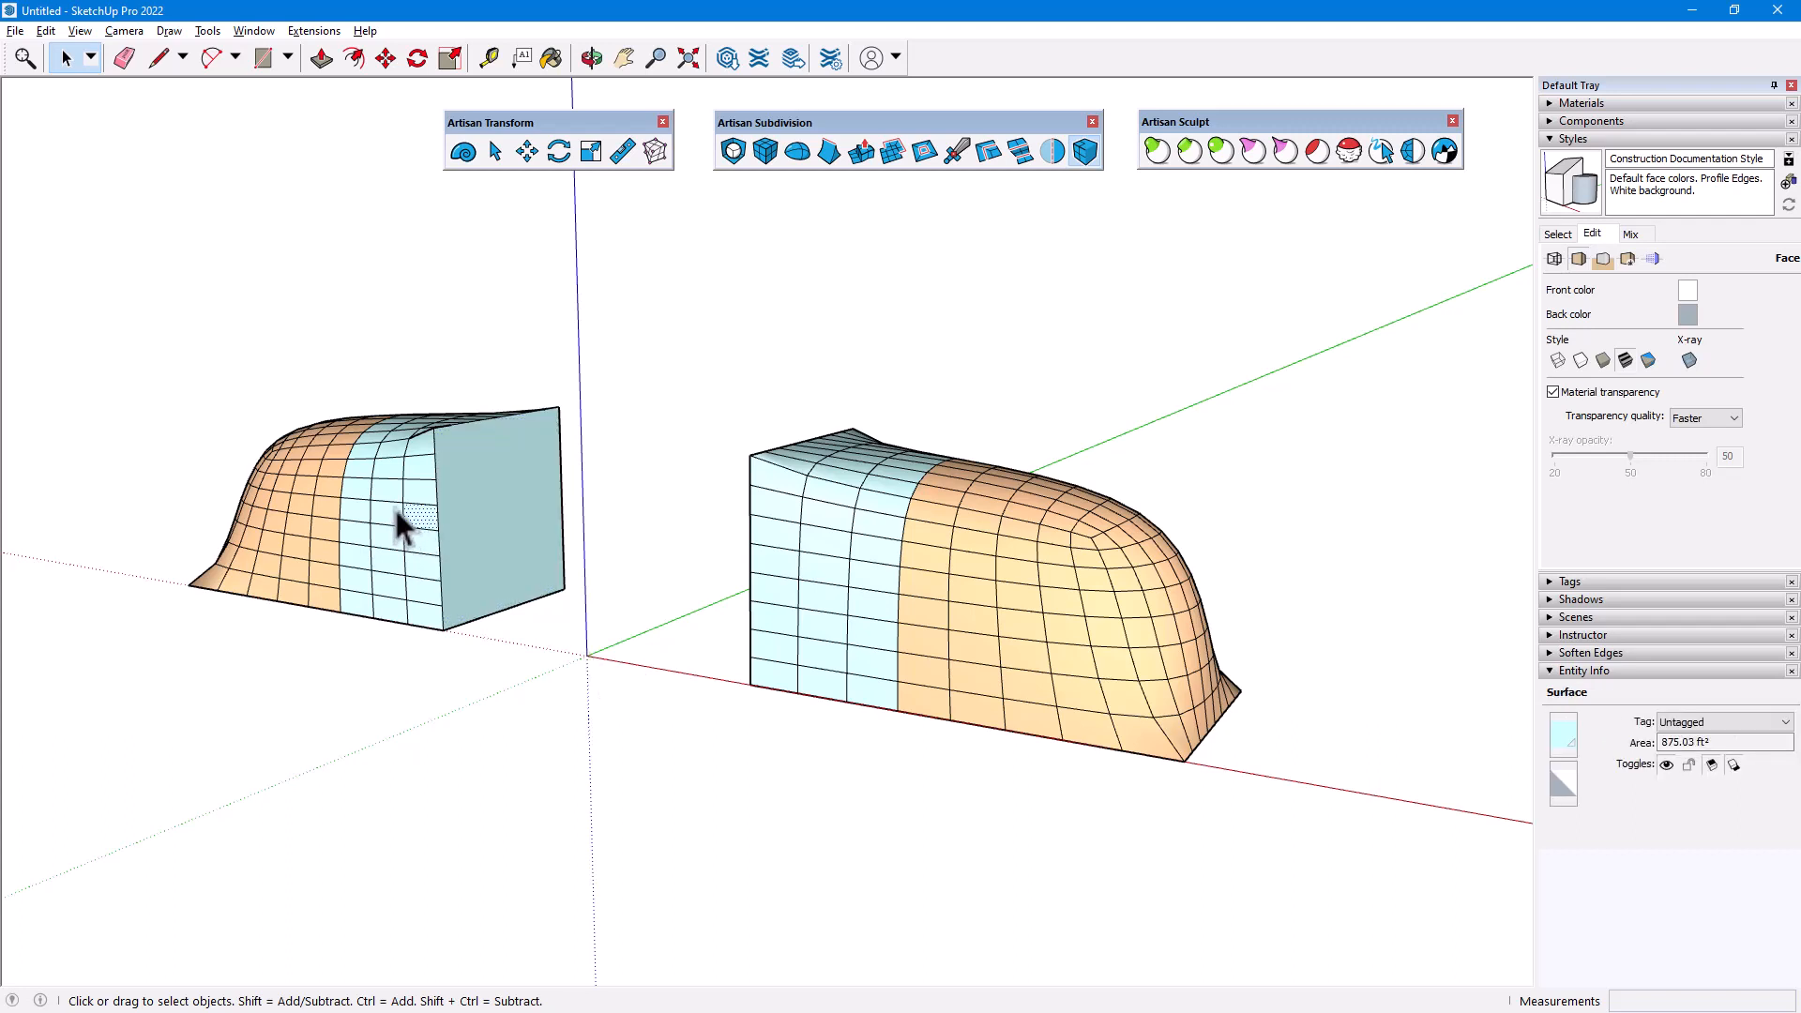
left_click(581, 518)
key("Delete")
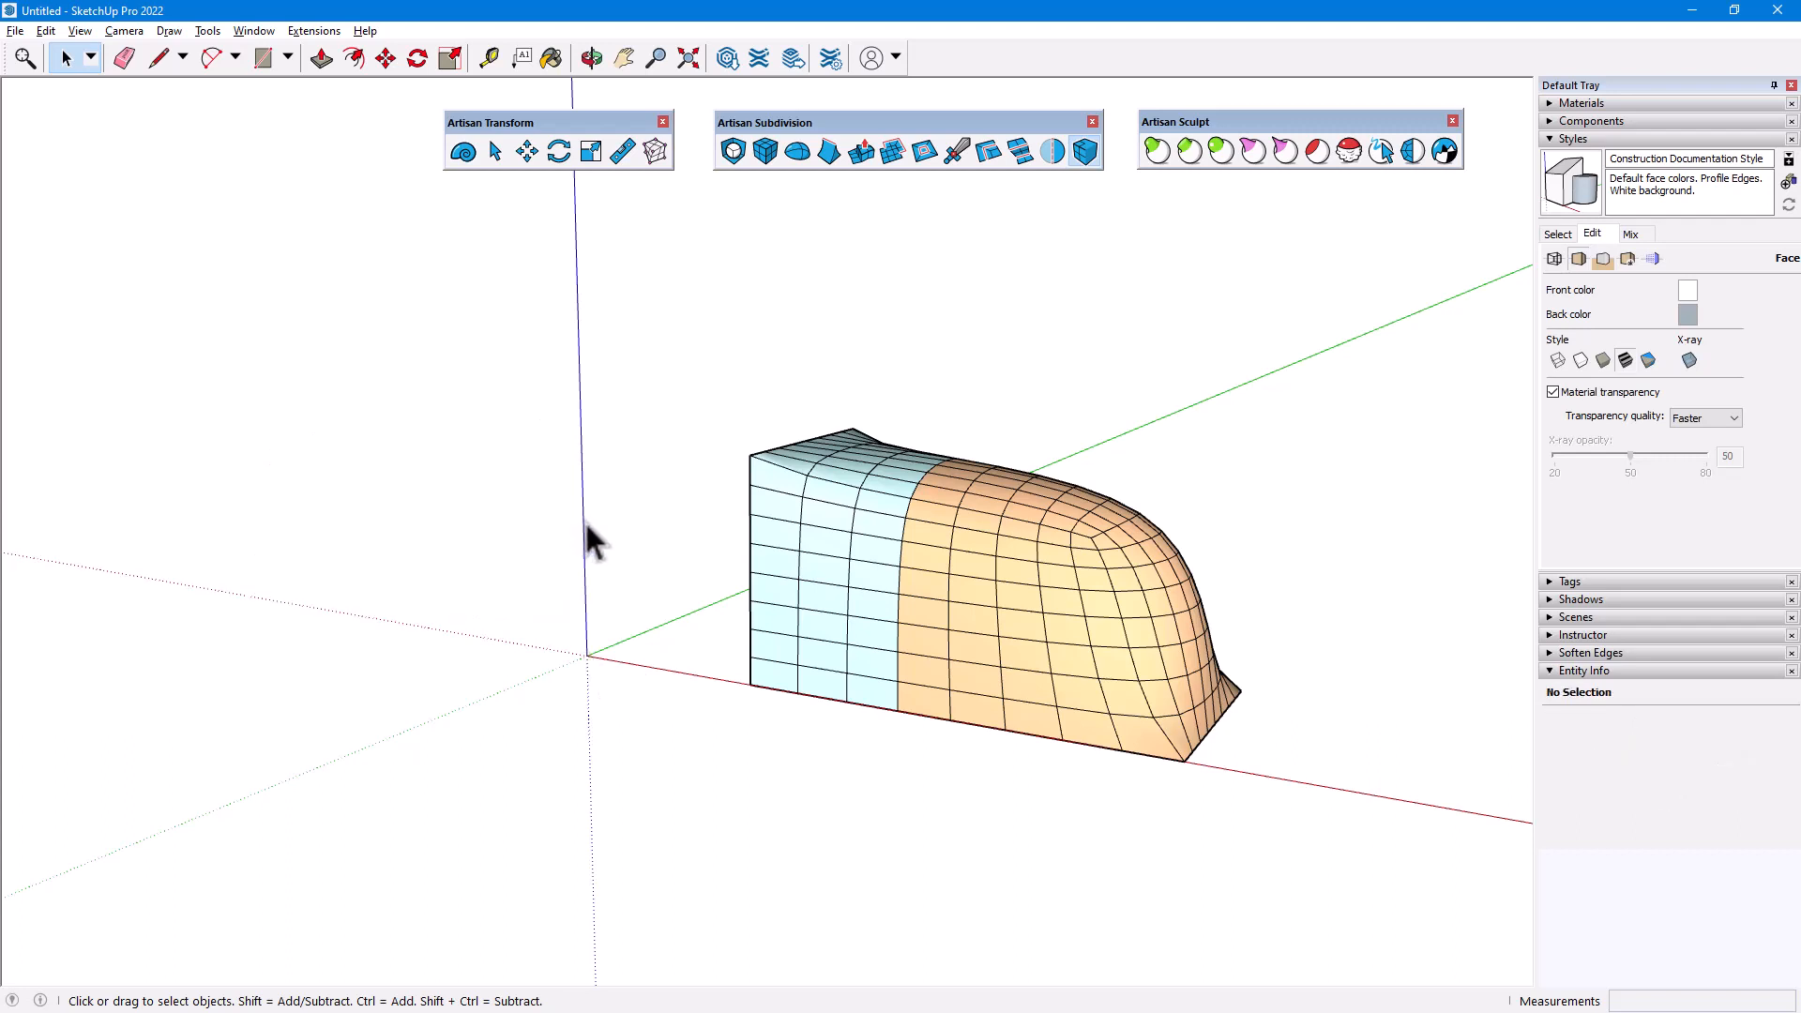
Step: Try mirroring the whole mesh across a tilted plane beside its rounded end and undo the result
left_click_drag(689, 403, 1305, 816)
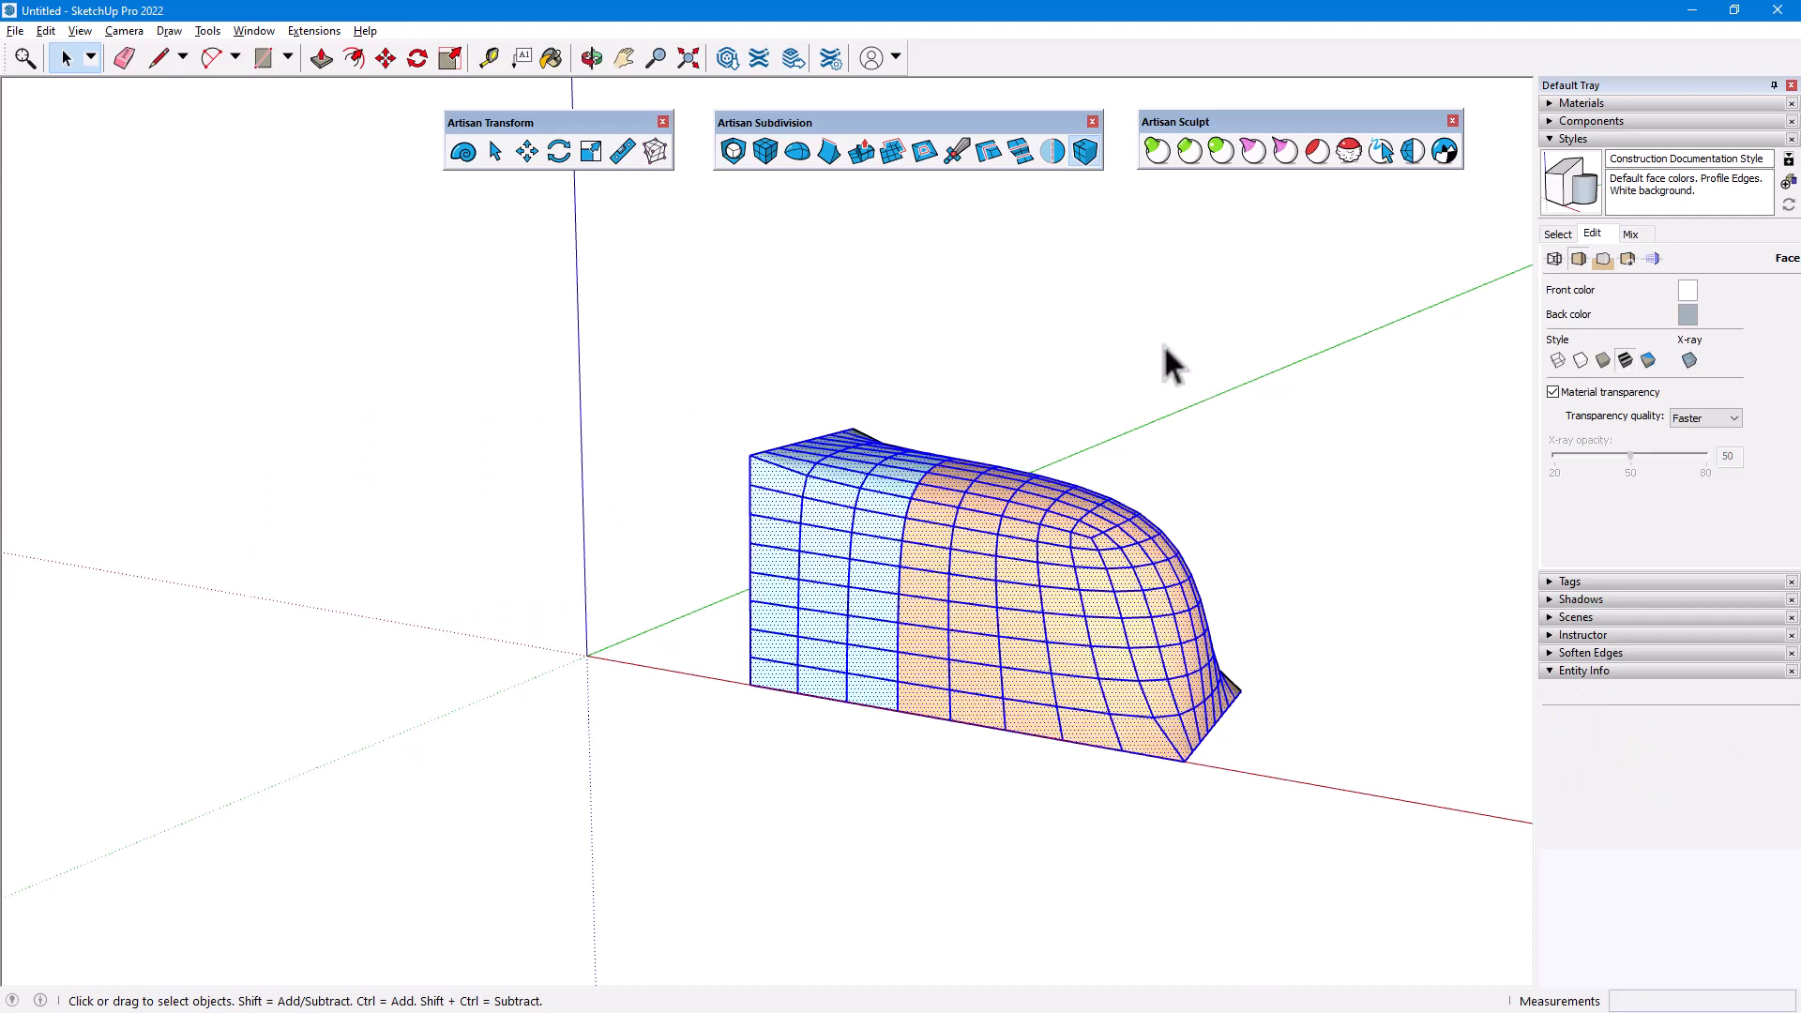
left_click(1052, 151)
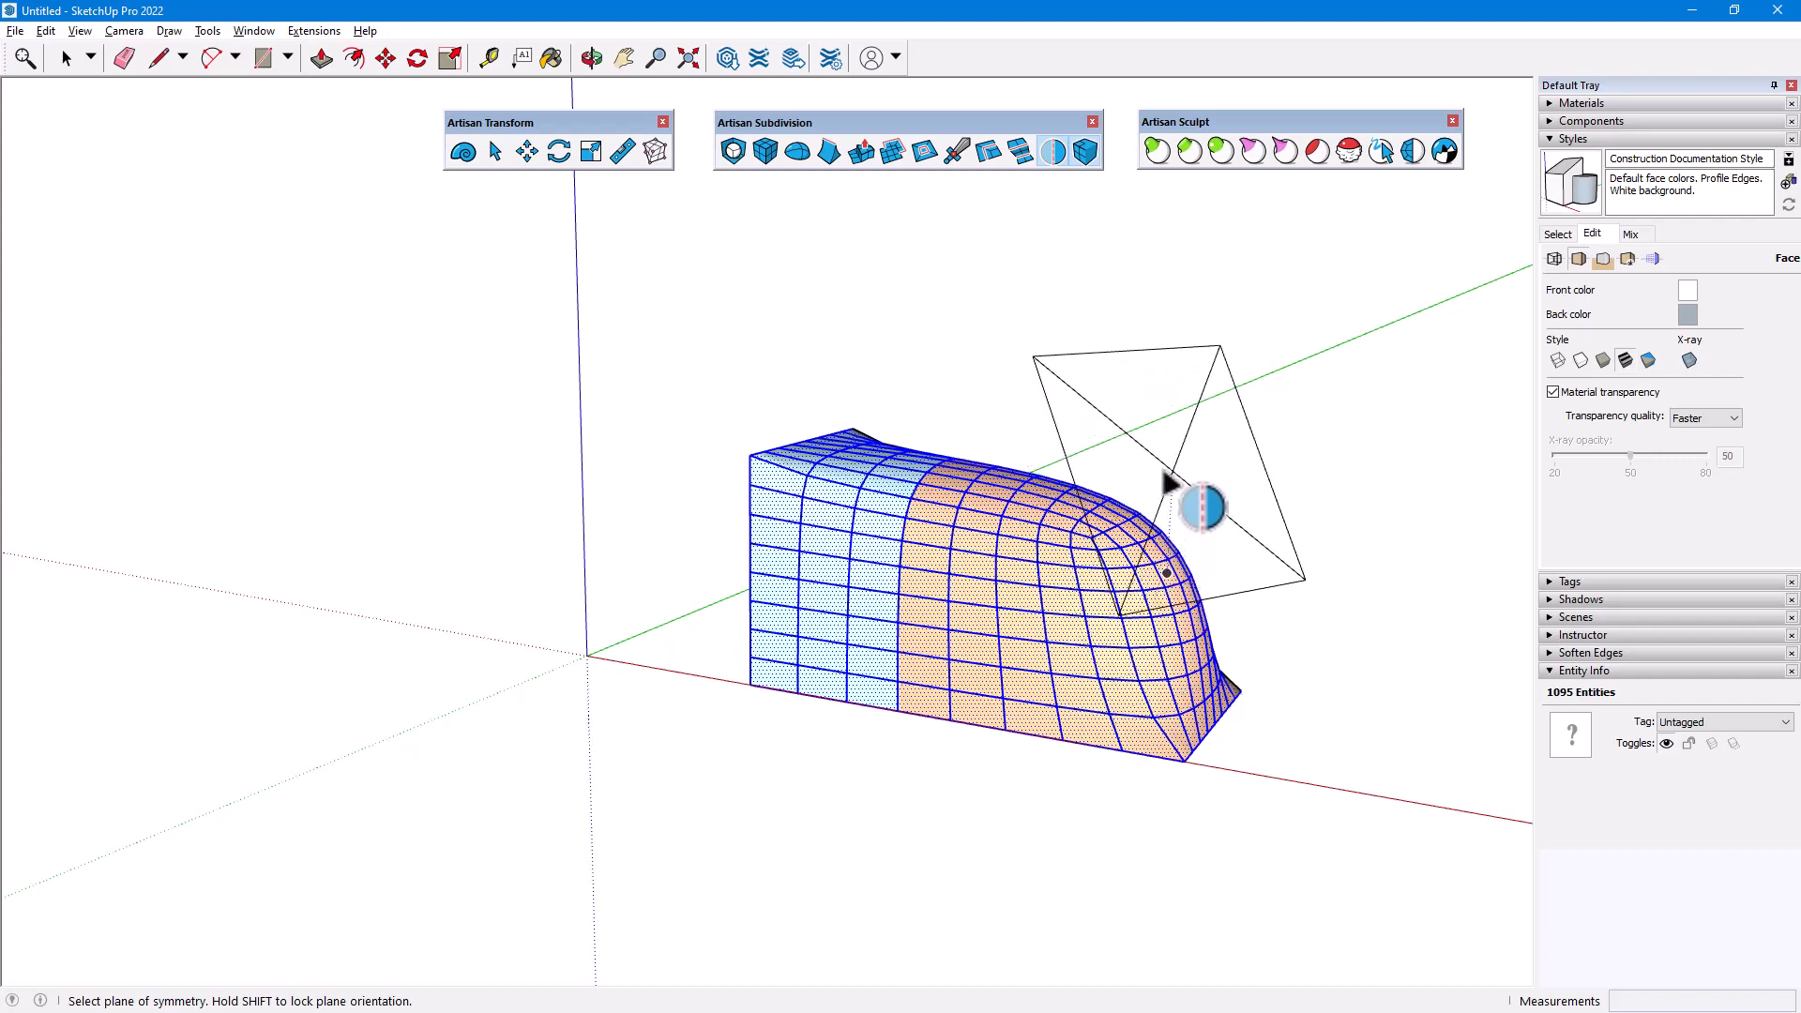
left_click(1168, 483)
scroll(683, 644, "down", 2)
middle_click_drag(683, 643, 579, 627)
key("ctrl+z")
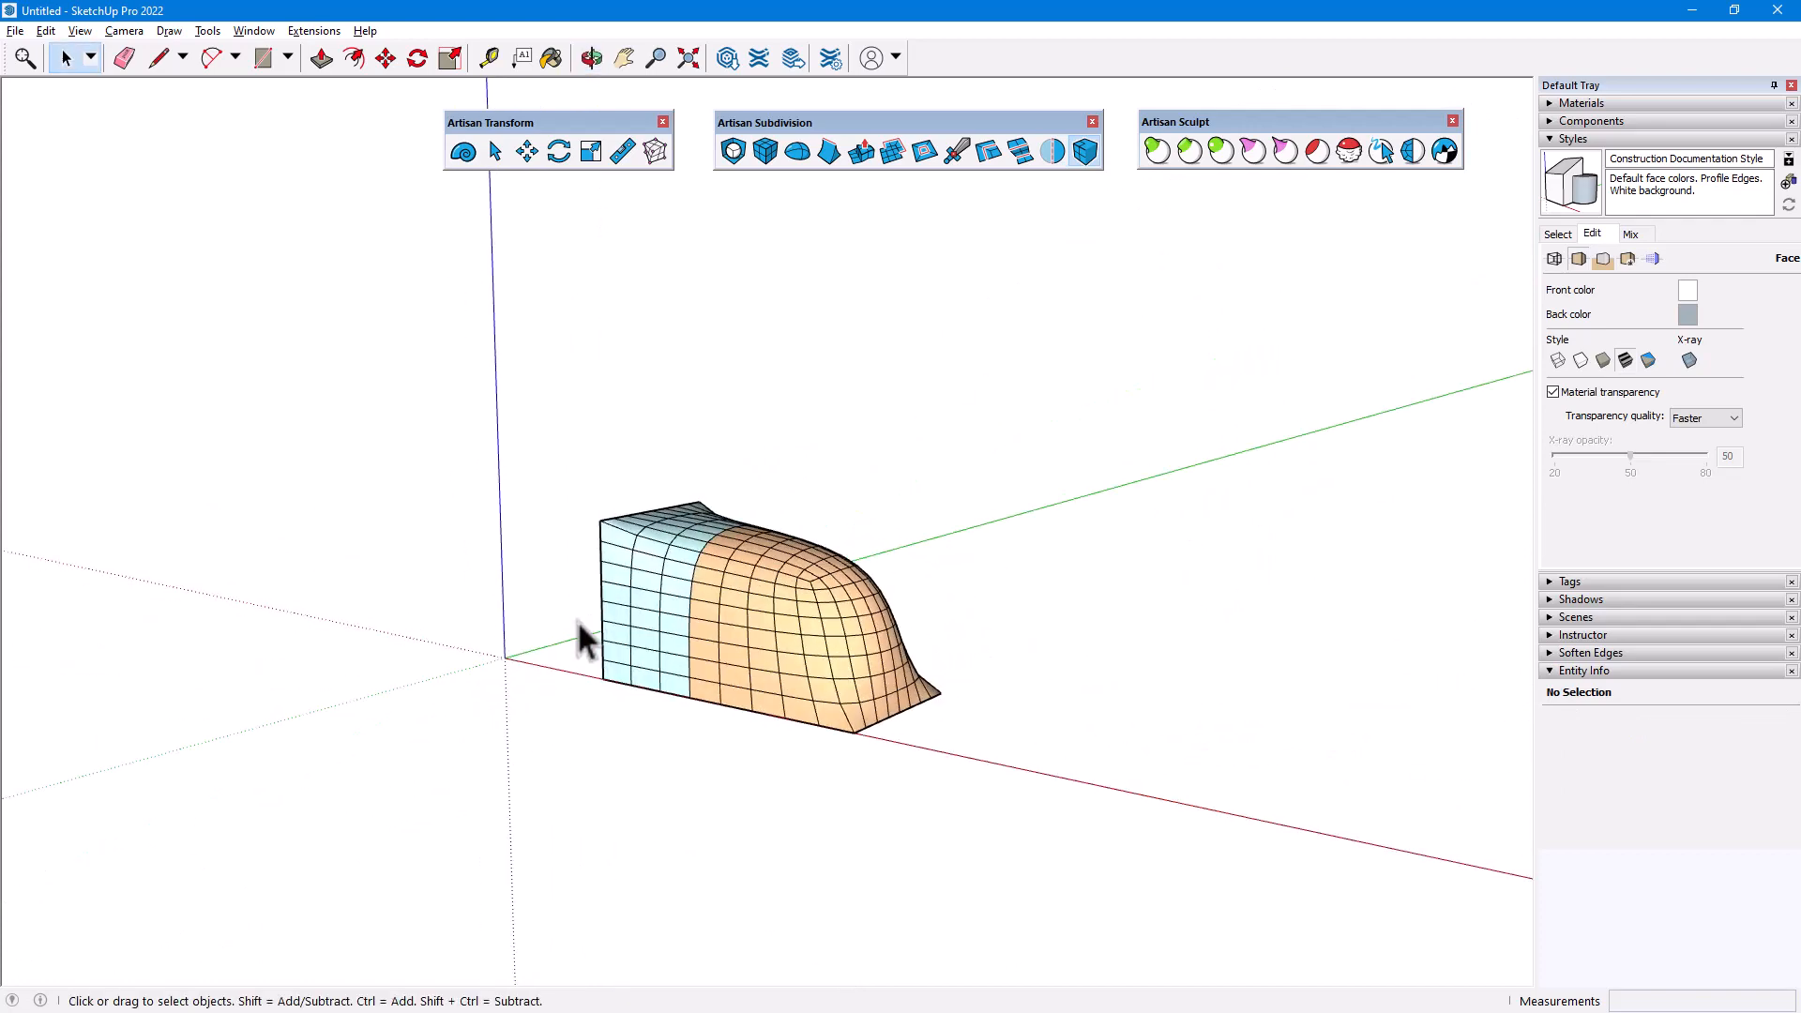
Step: Mirror the mesh across a red-axis plane through its orange section, keeping the rounded end, and turn on X-ray
scroll(579, 627, "up", 3)
left_click_drag(525, 398, 1054, 741)
left_click(1053, 151)
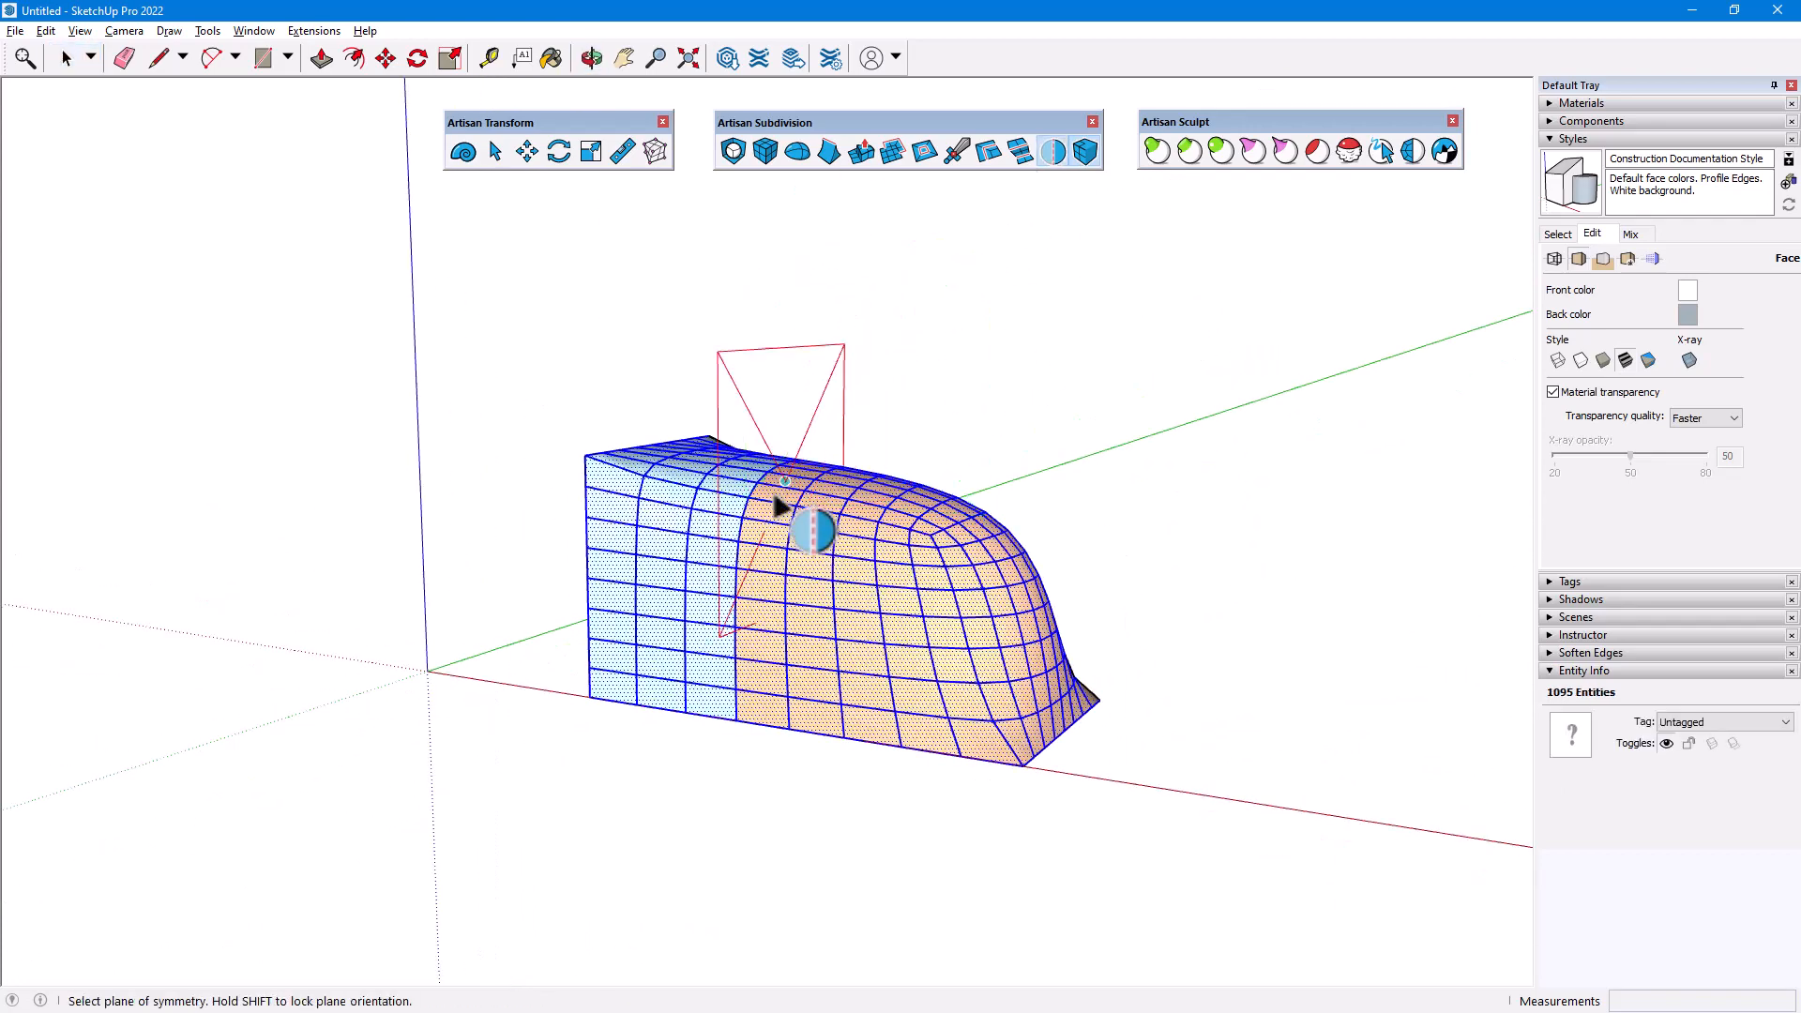
left_click(771, 598)
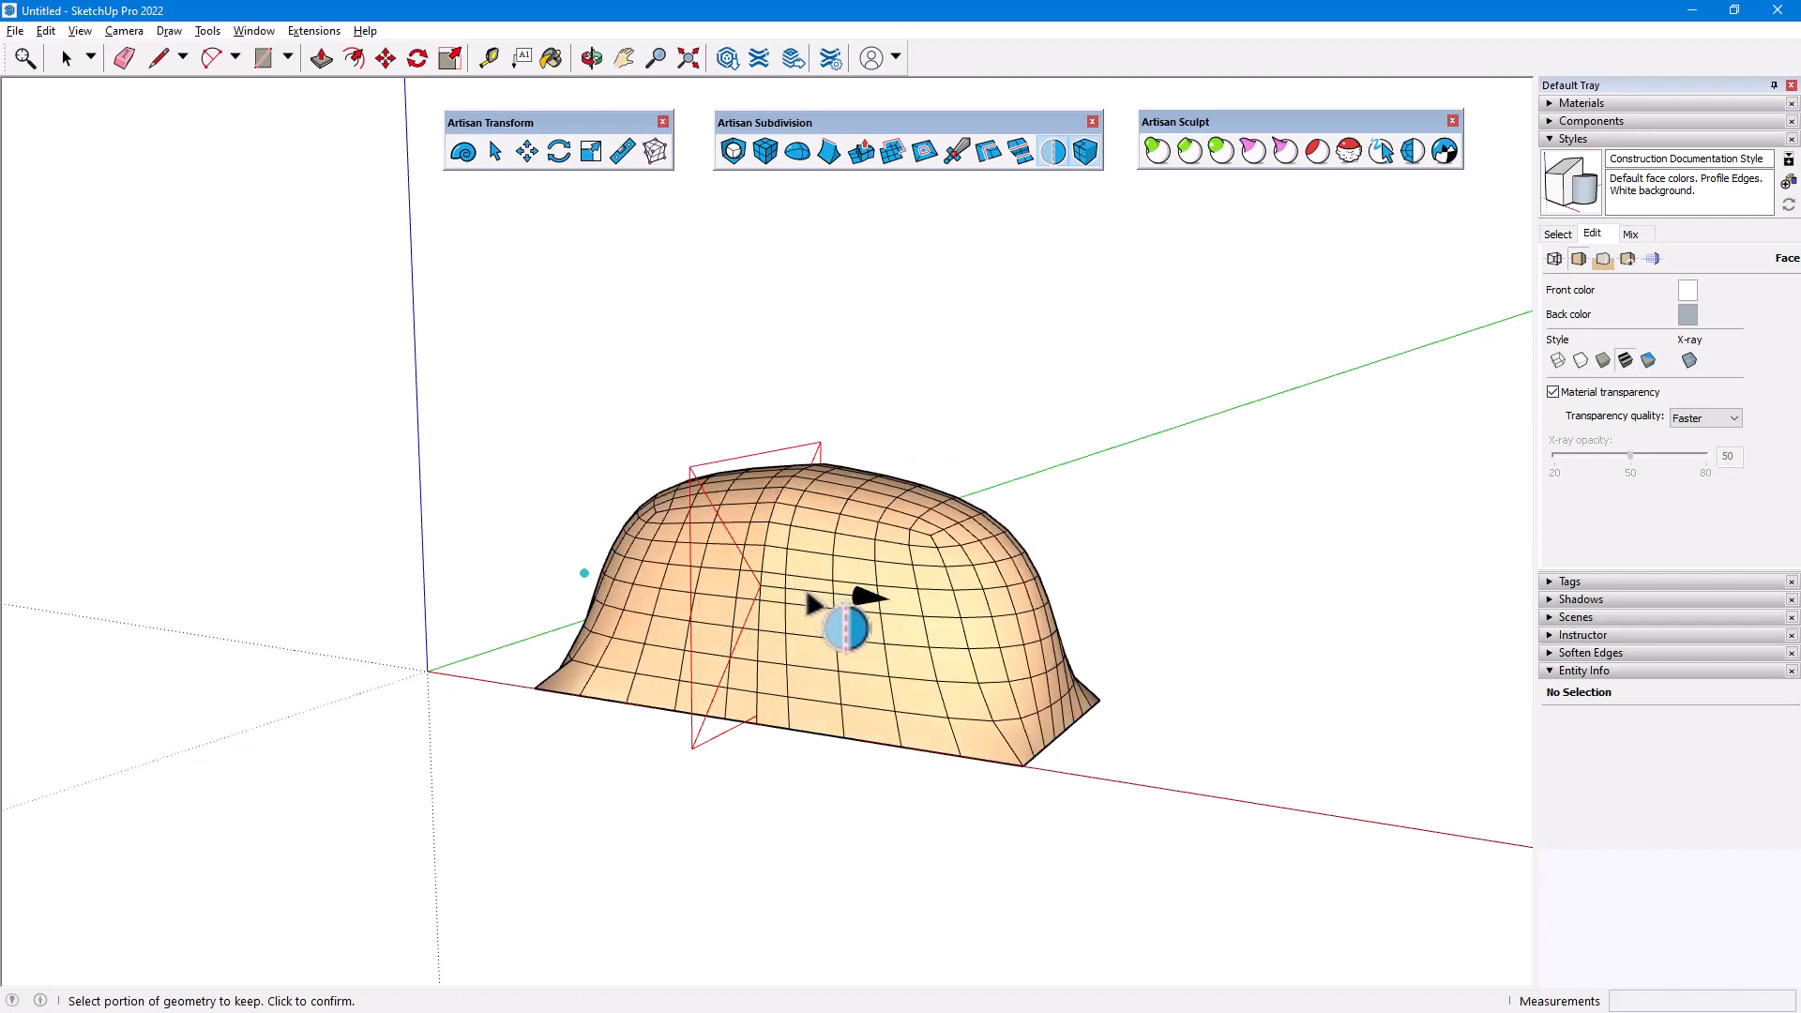
left_click(814, 603)
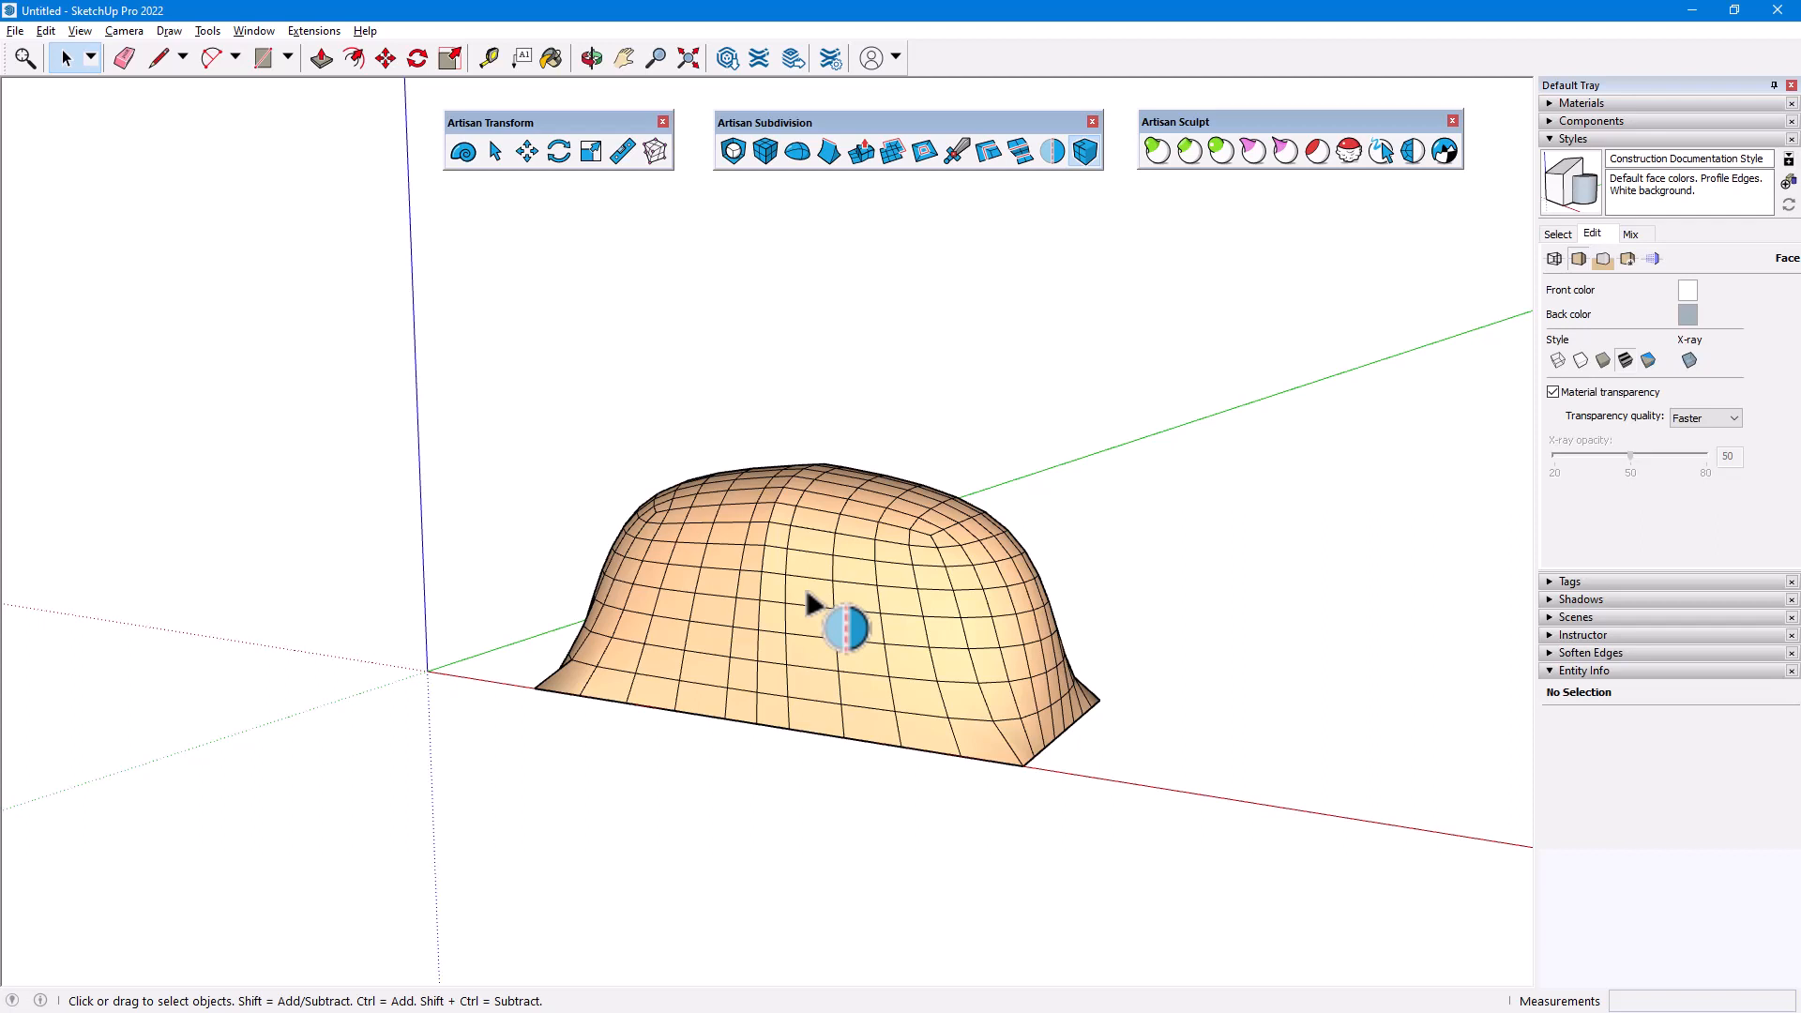
left_click(1688, 361)
mouse_move(1133, 598)
middle_mouse_down()
mouse_move(1333, 479)
mouse_move(1121, 589)
middle_mouse_up()
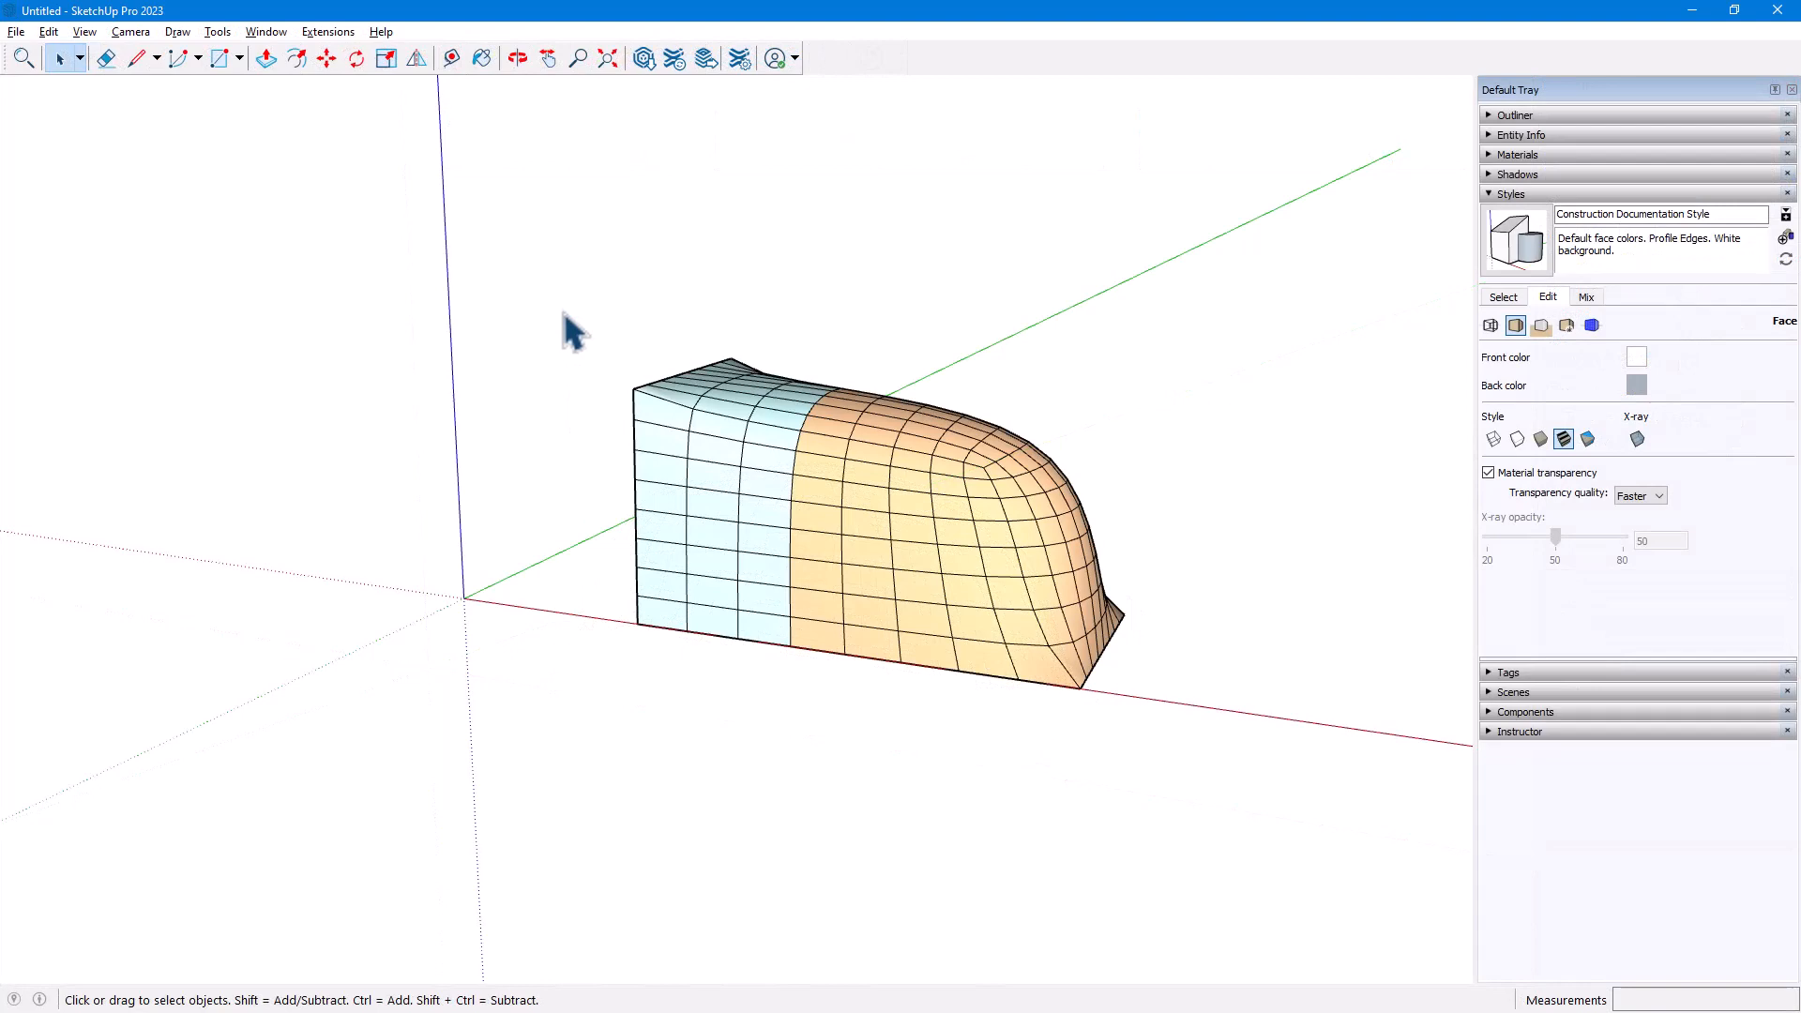
Step: In SketchUp 2023, Flip the whole mesh as a copy across the red plane near its middle and turn on X-ray
left_click_drag(562, 312, 1135, 762)
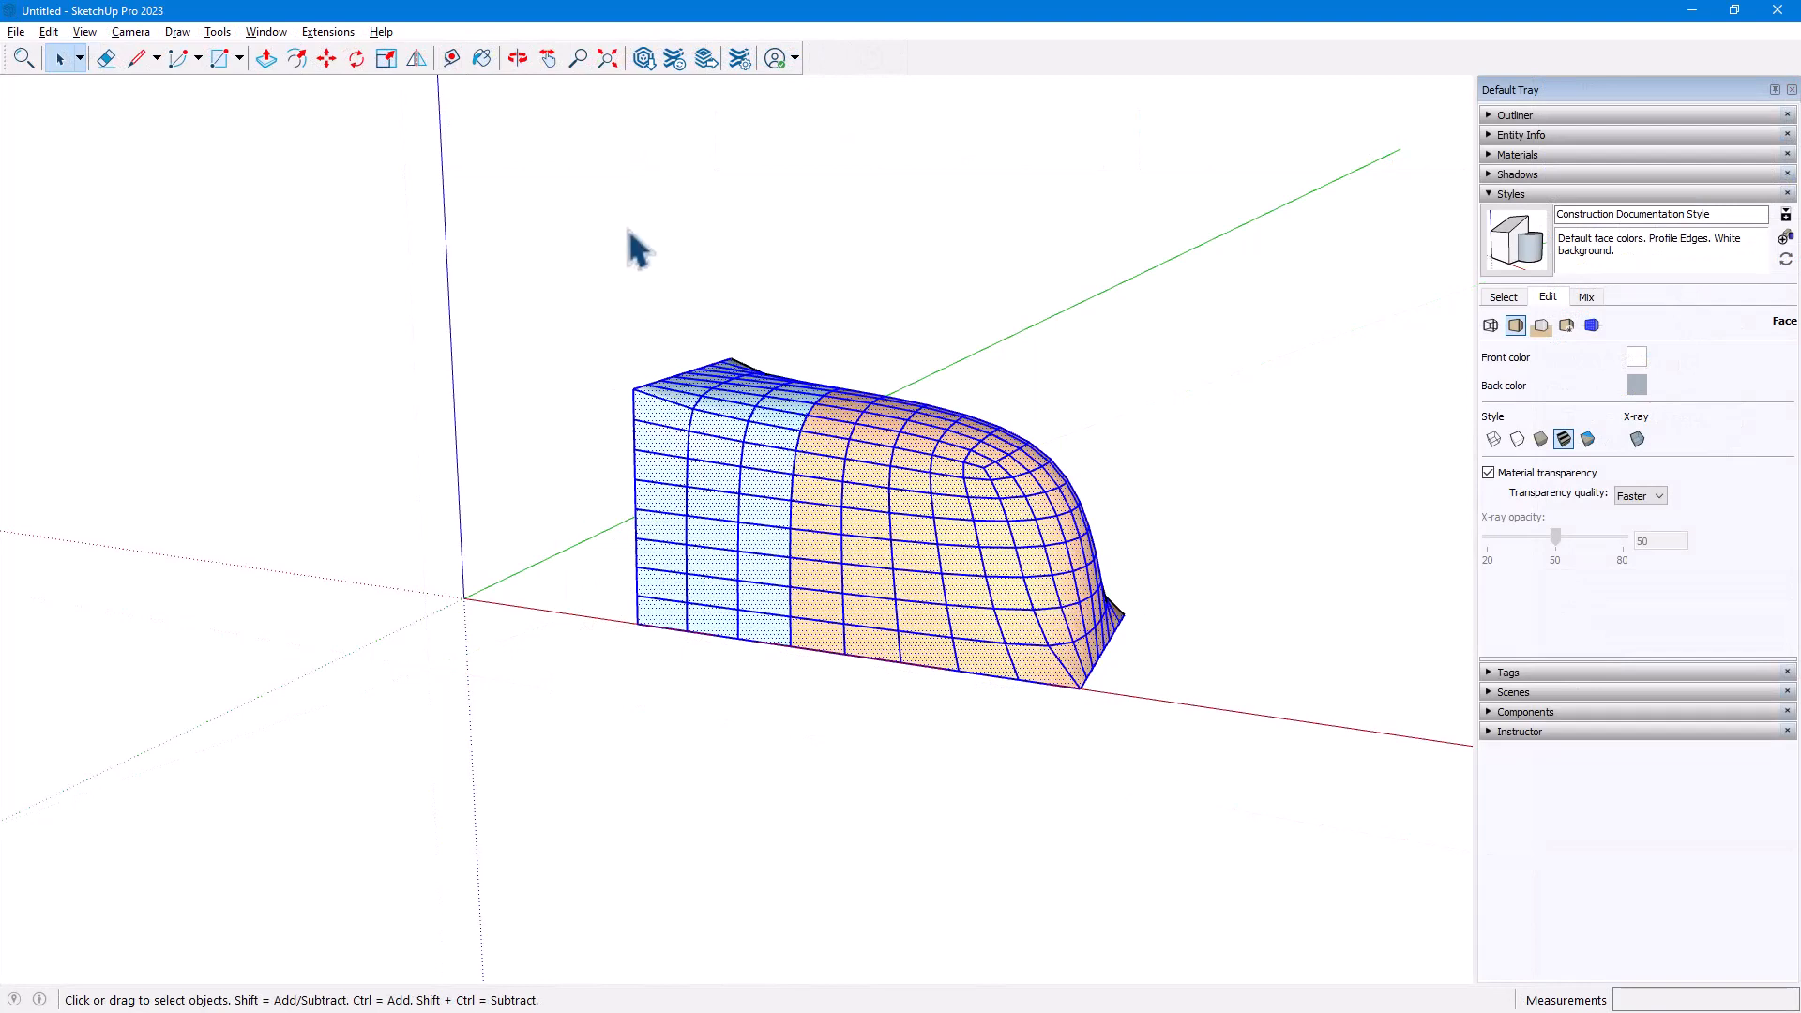
left_click(416, 58)
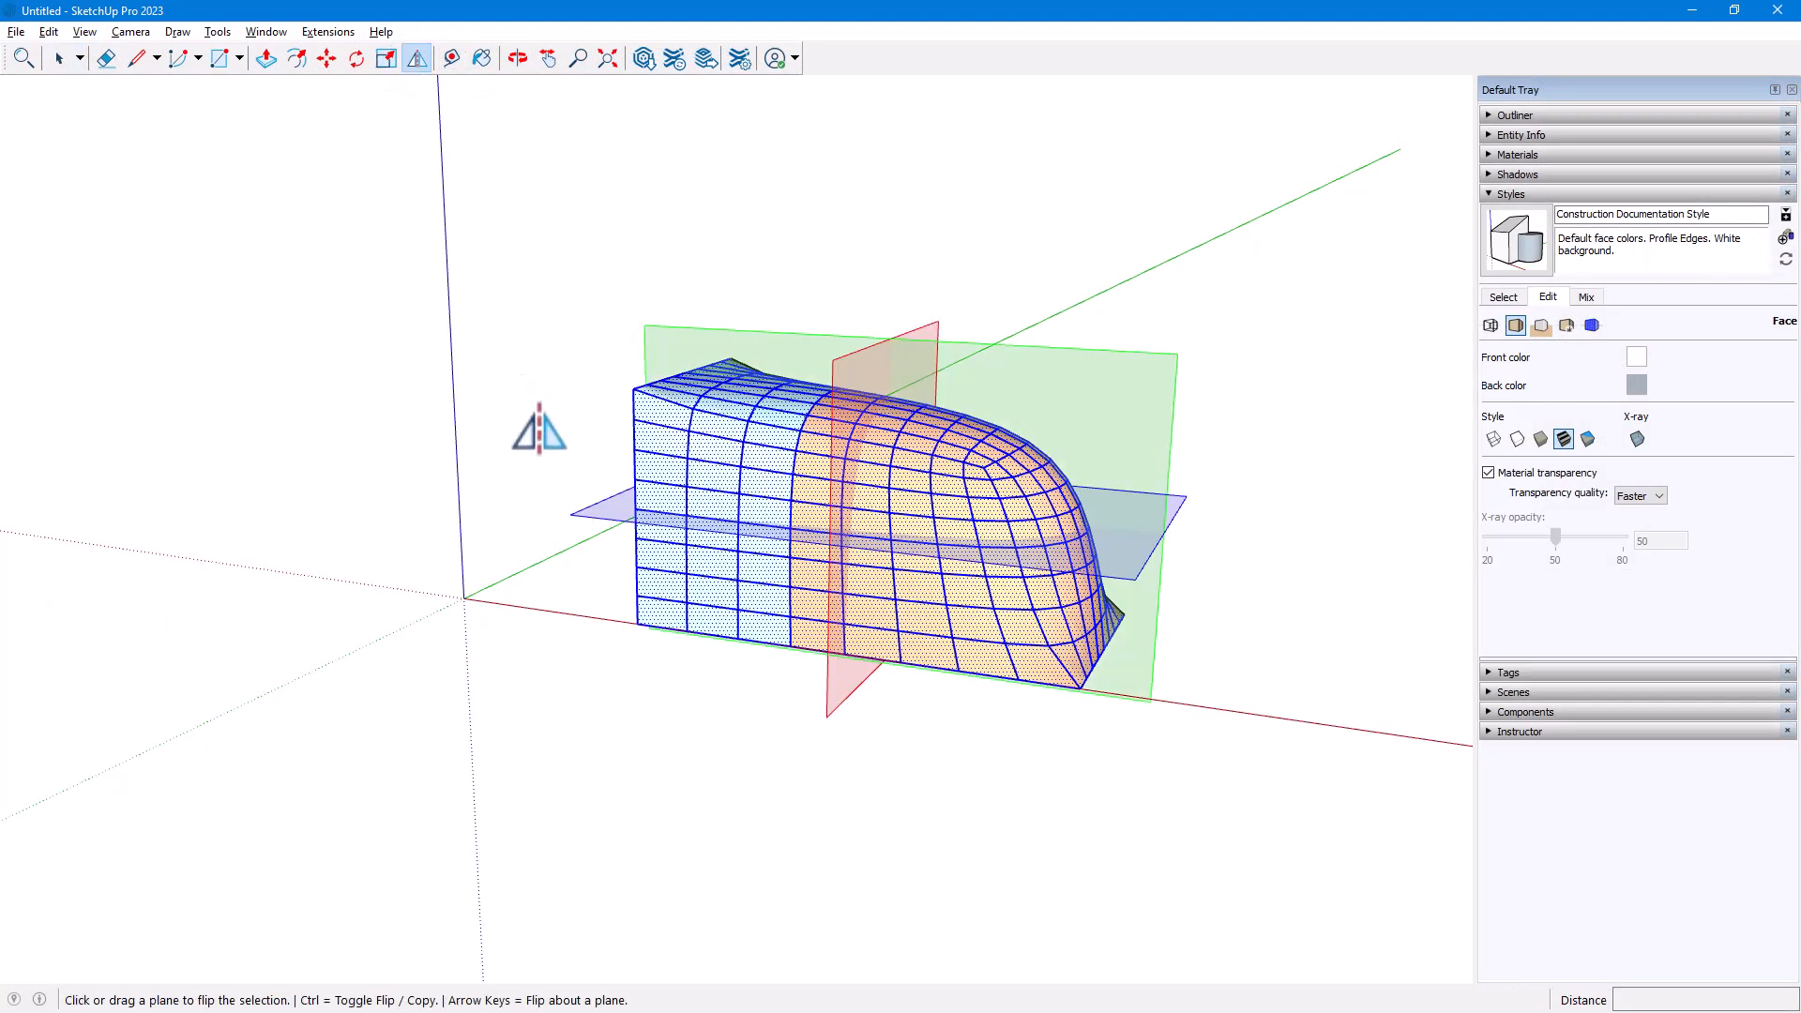
key("ctrl")
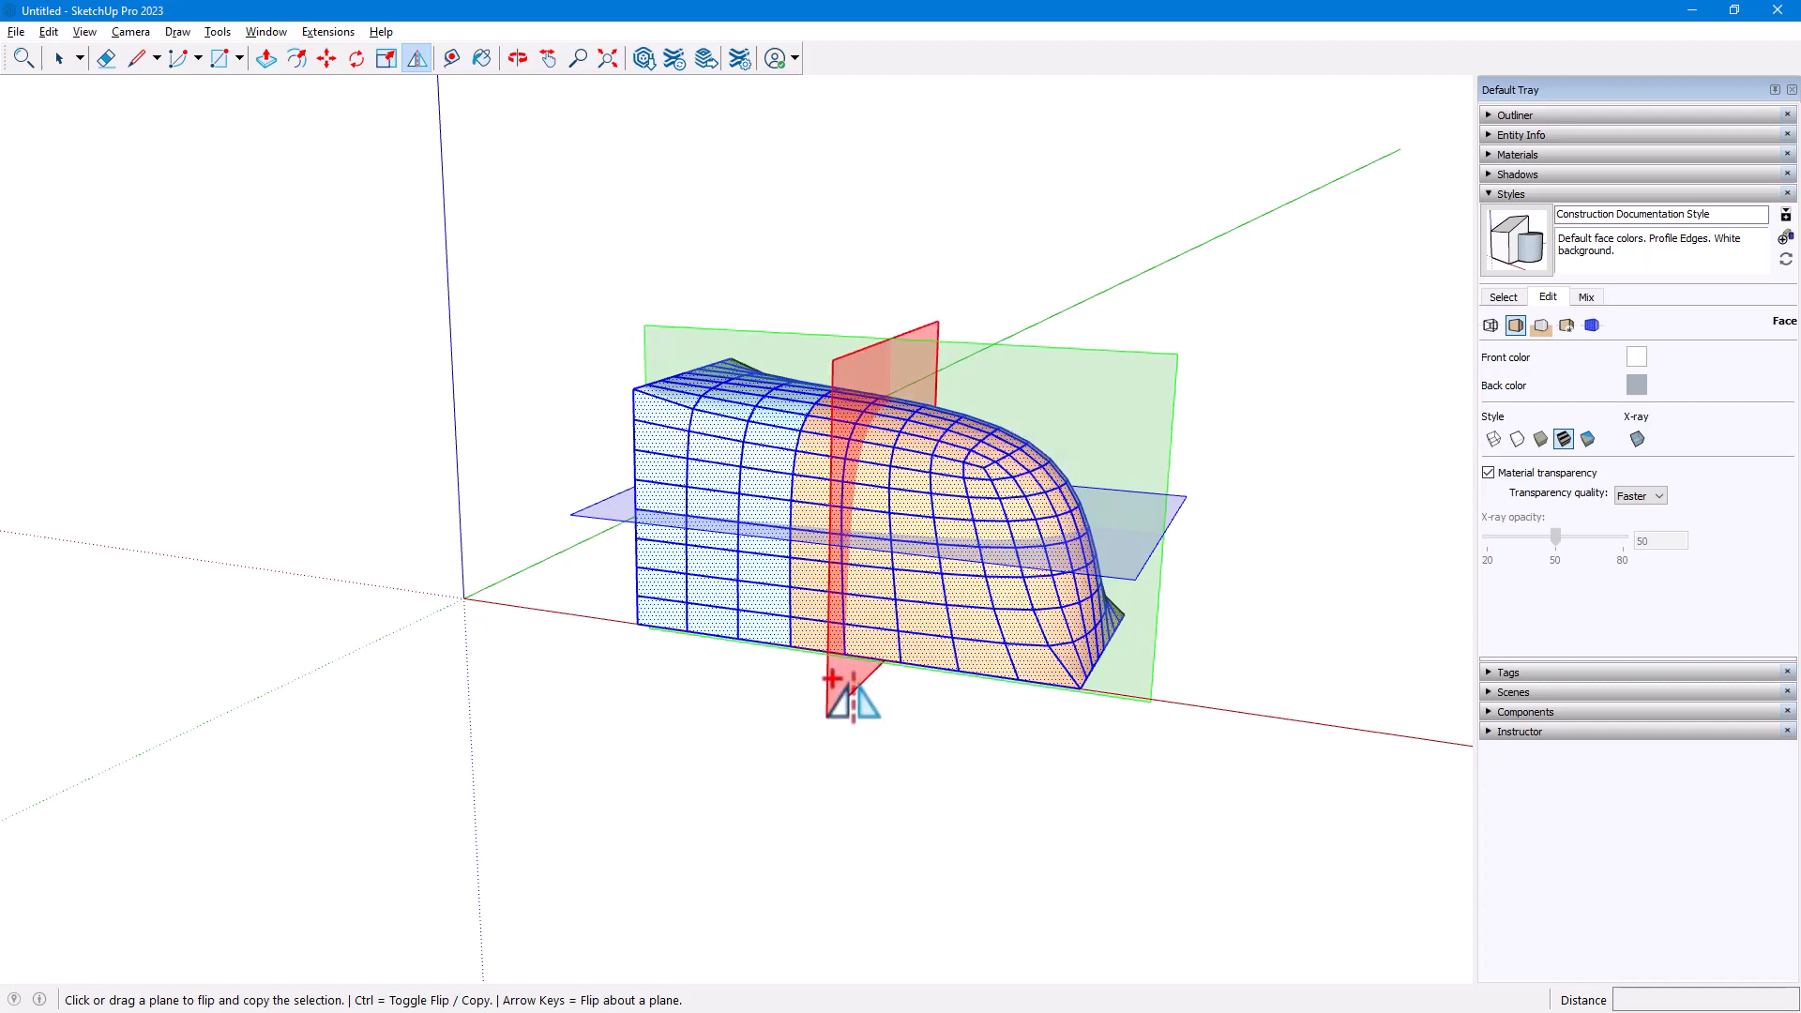
mouse_move(840, 692)
left_mouse_down()
mouse_move(746, 676)
mouse_move(847, 689)
left_mouse_up()
key("space")
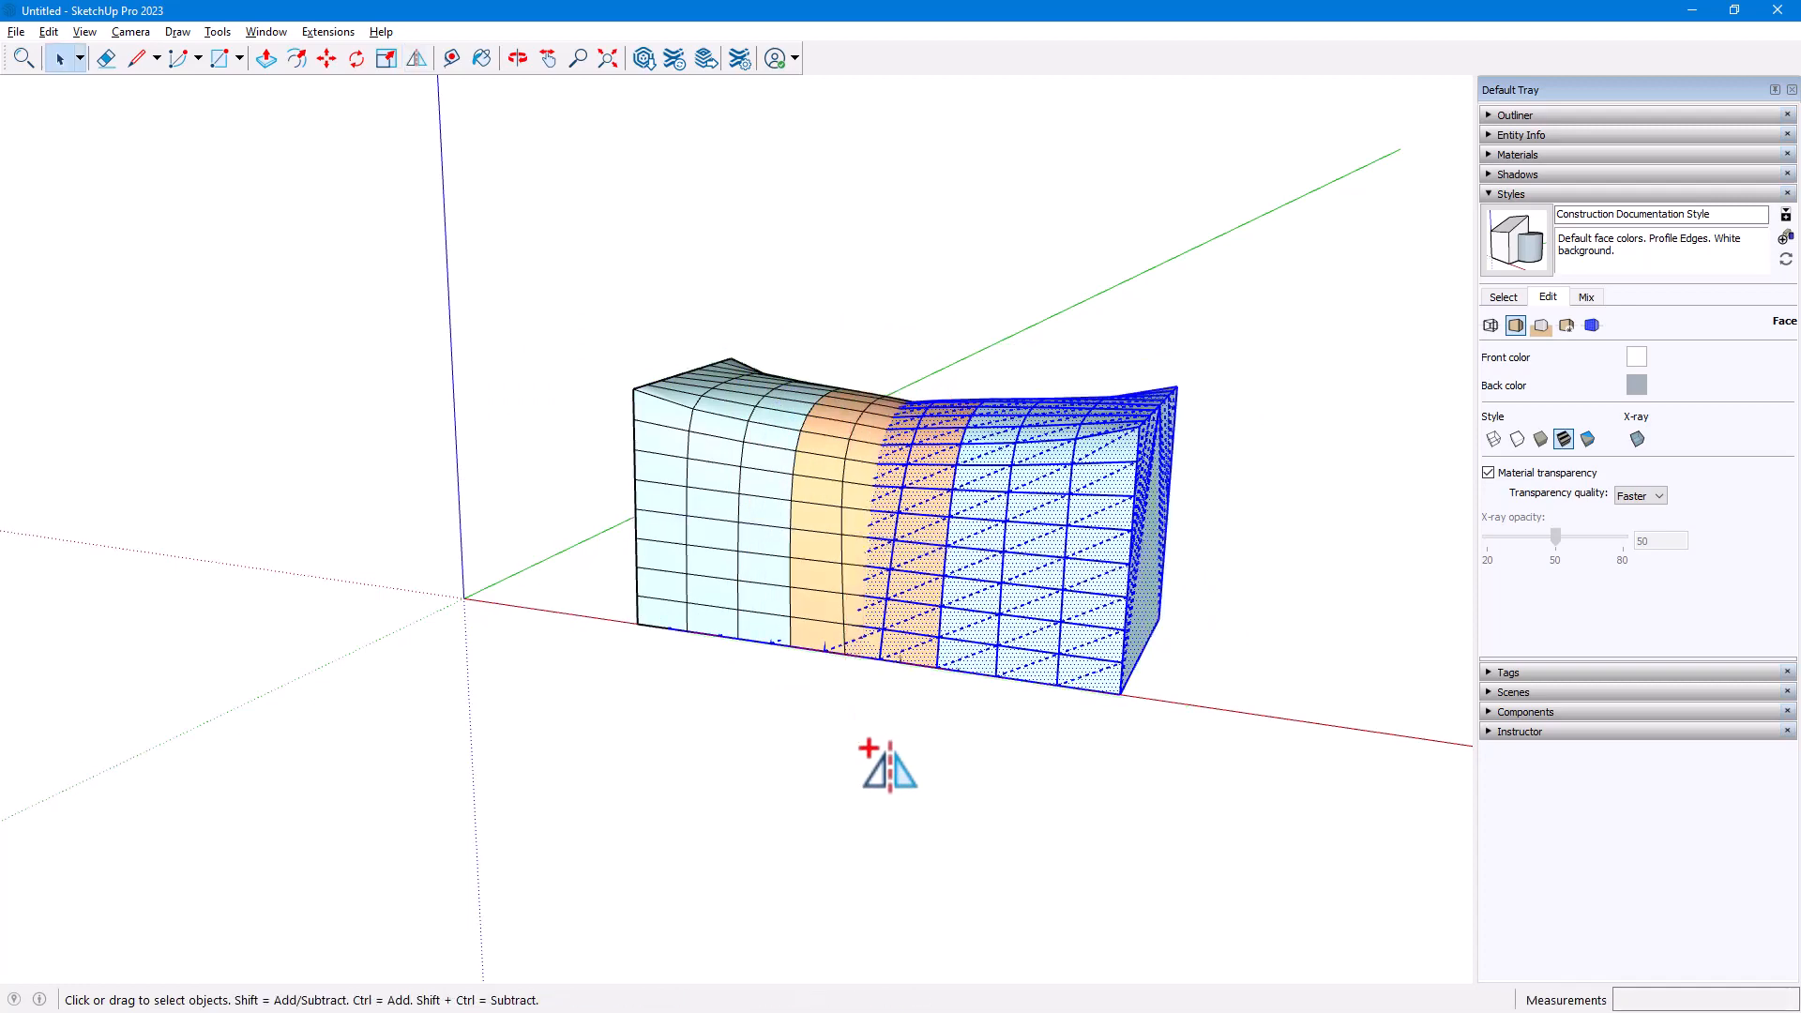
left_click(892, 751)
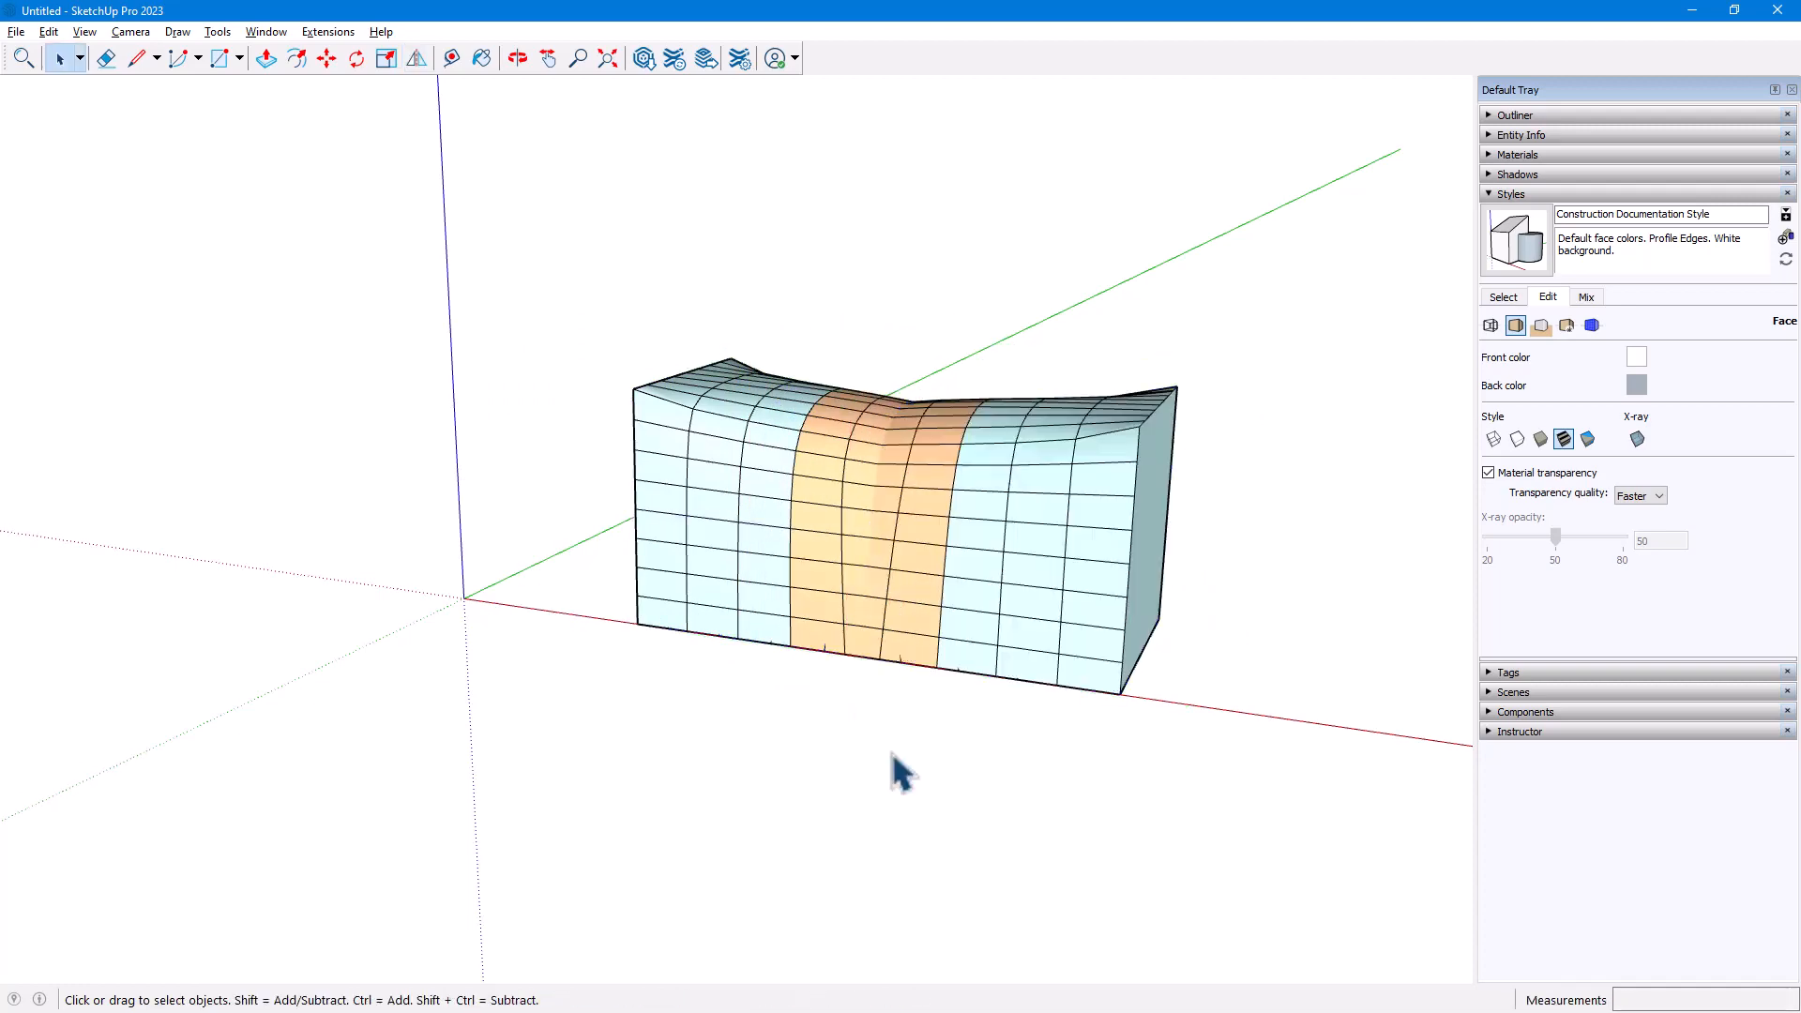
left_click(1637, 438)
middle_click_drag(1125, 782, 1093, 751)
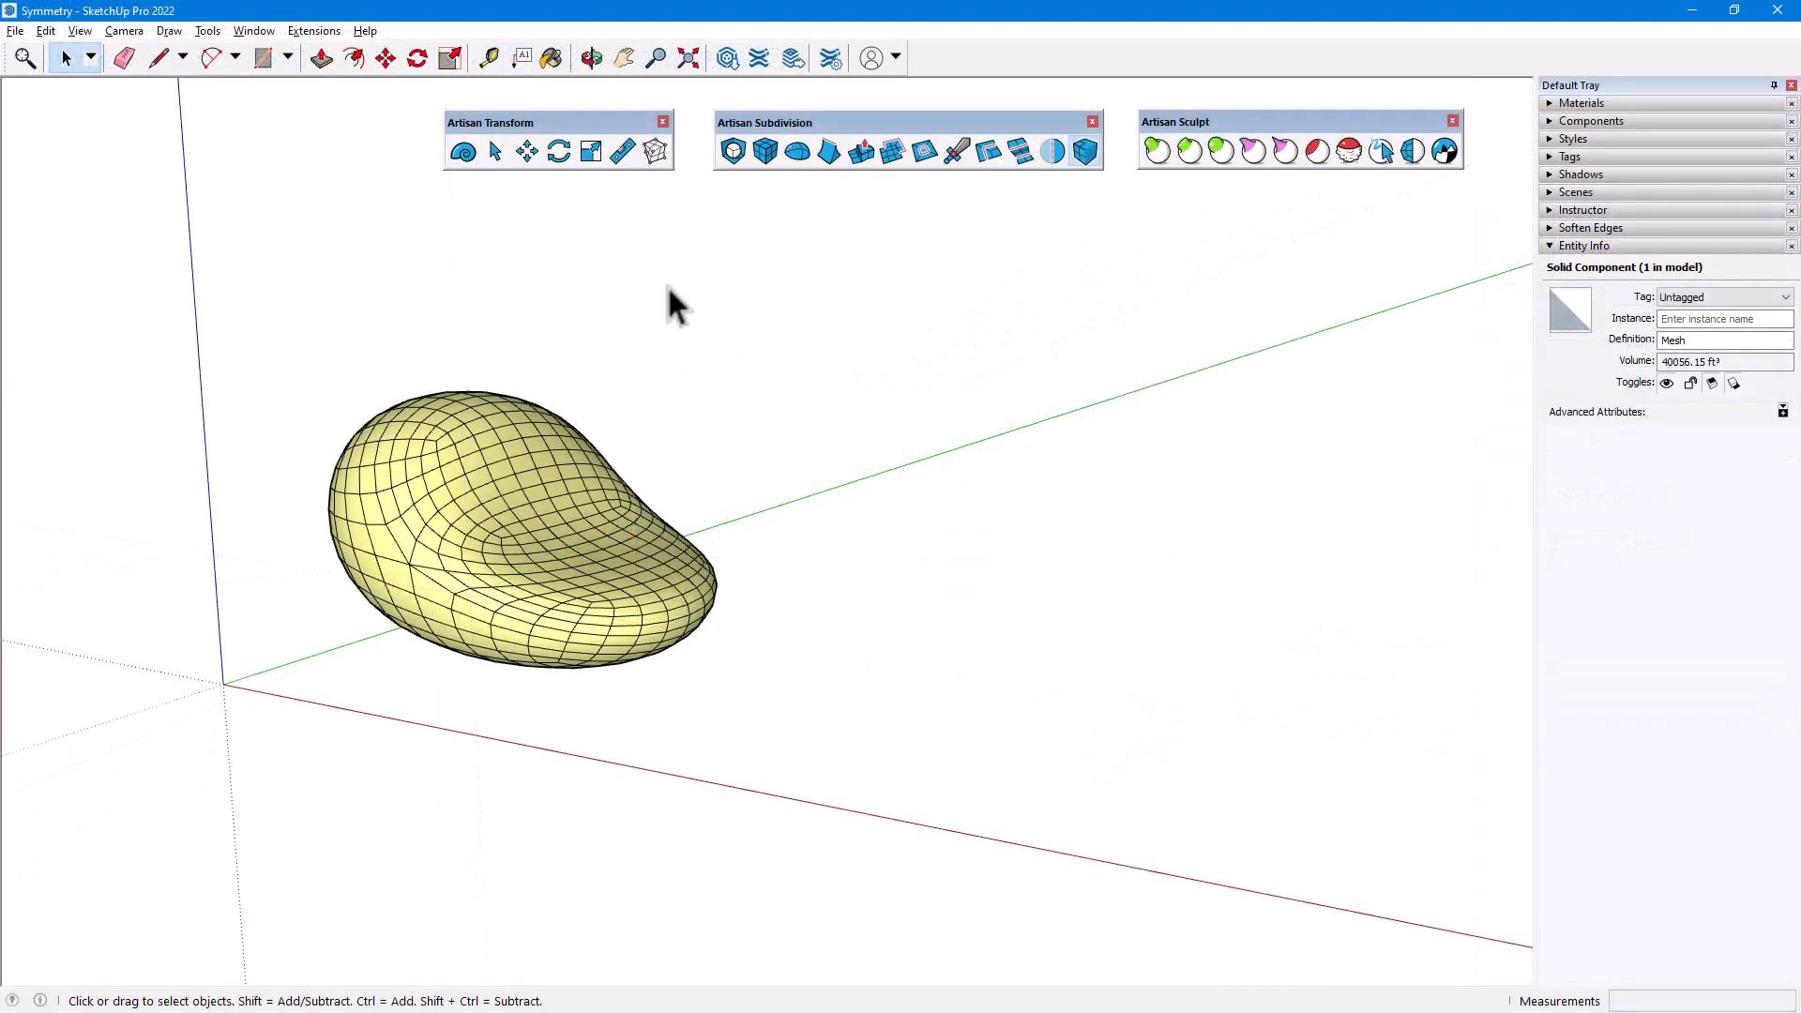
Step: Mirror the yellow Mesh component with the Artisan symmetry tool across a red-axis plane beside it and select the mirrored copy
left_click(601, 458)
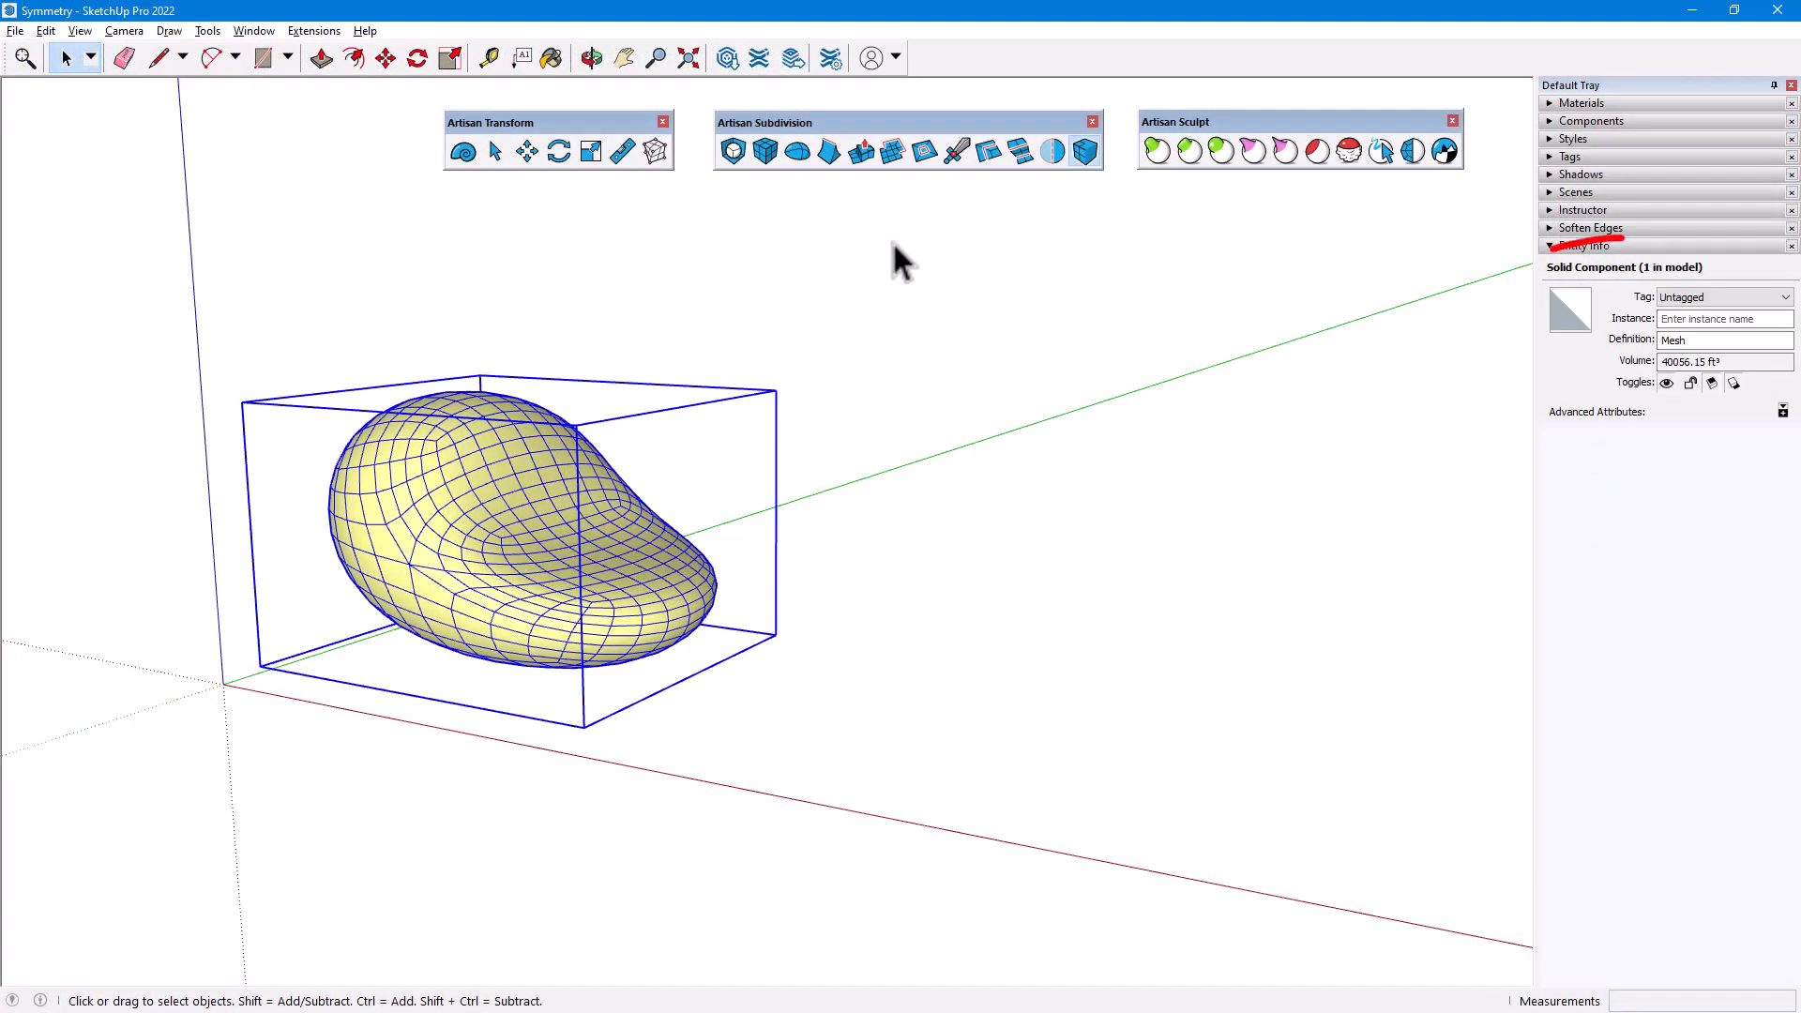
left_click(1052, 151)
left_click(788, 699)
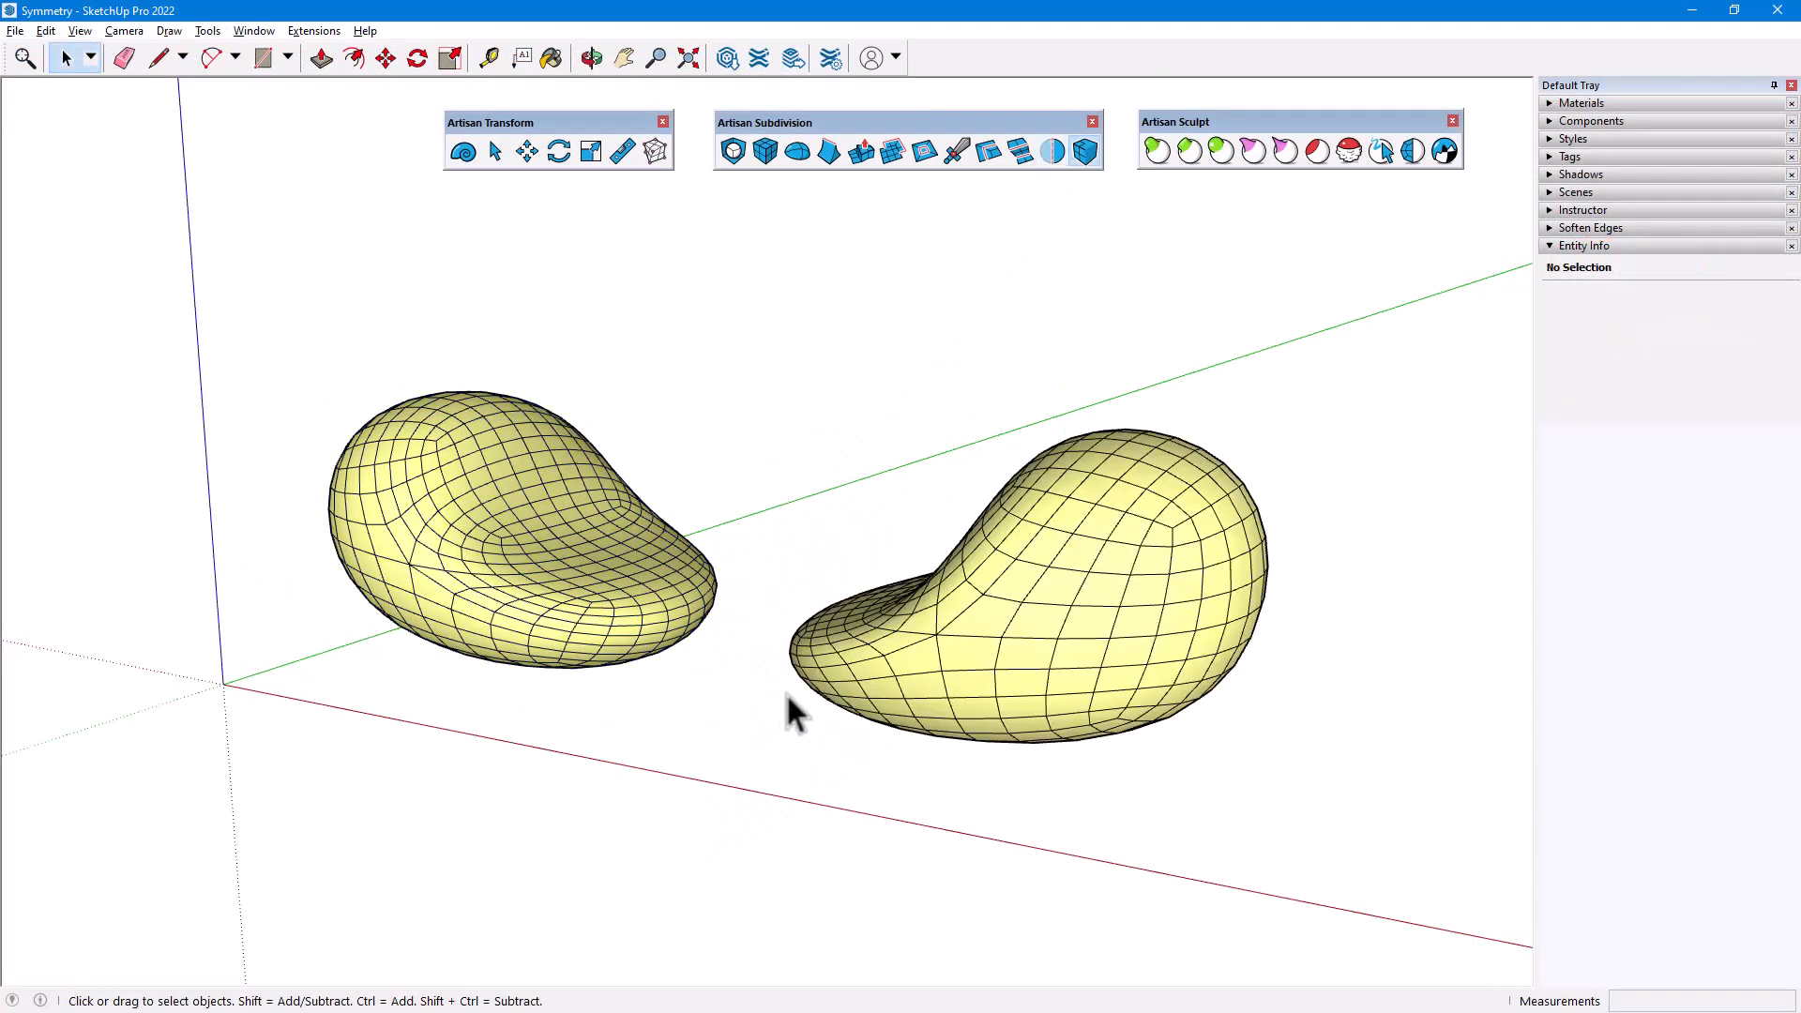
left_click(1075, 641)
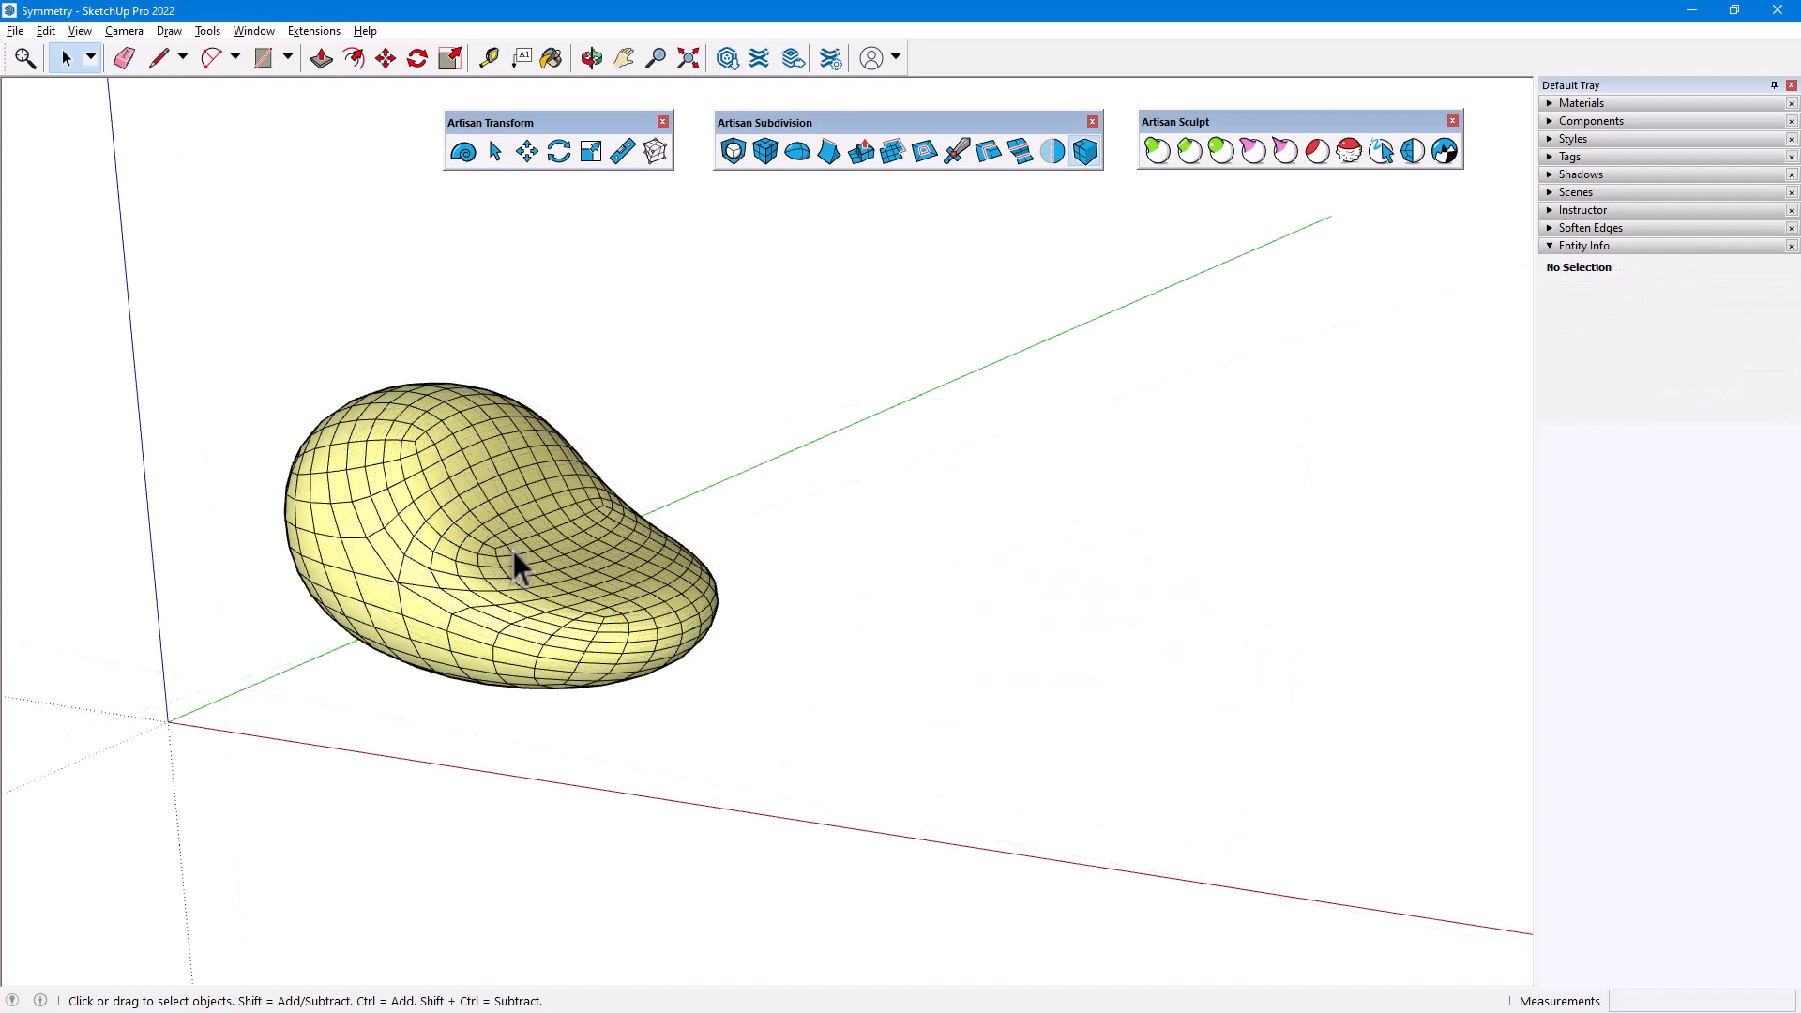
Step: Mirror the yellow solid group across a red-axis plane beside it and select each of the two copies to check its type
left_click(512, 549)
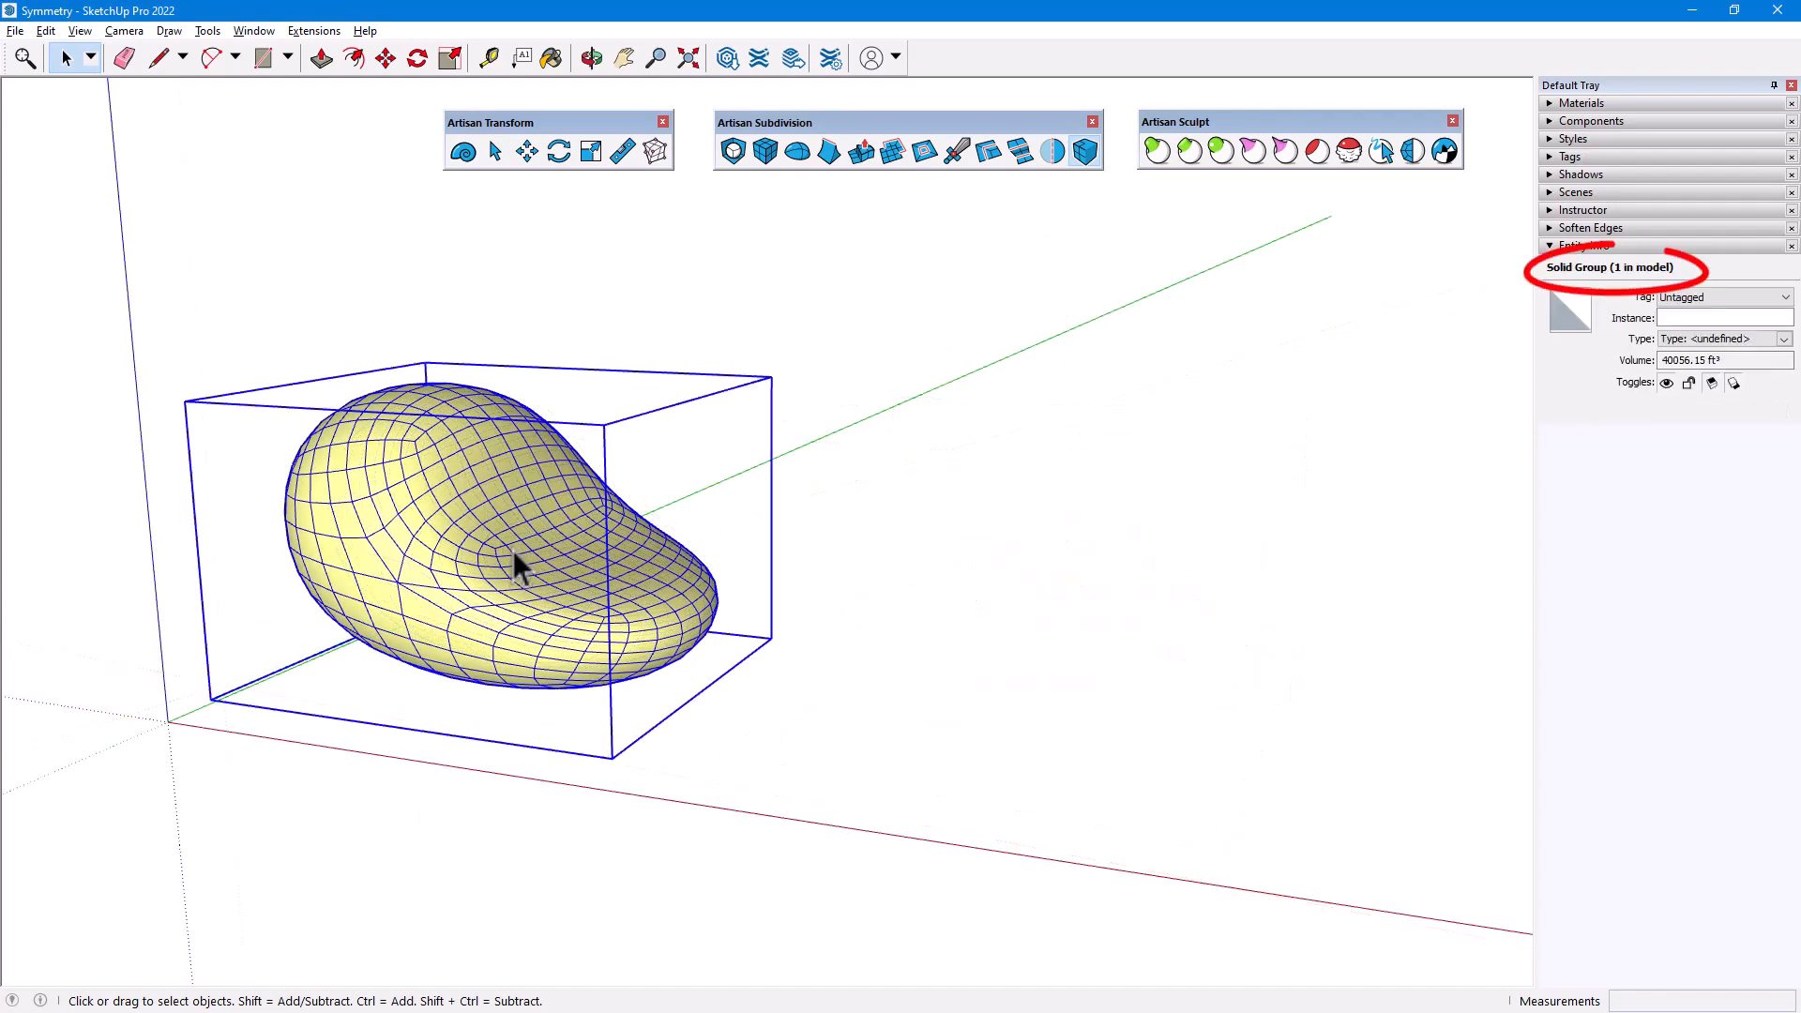
left_click(1051, 152)
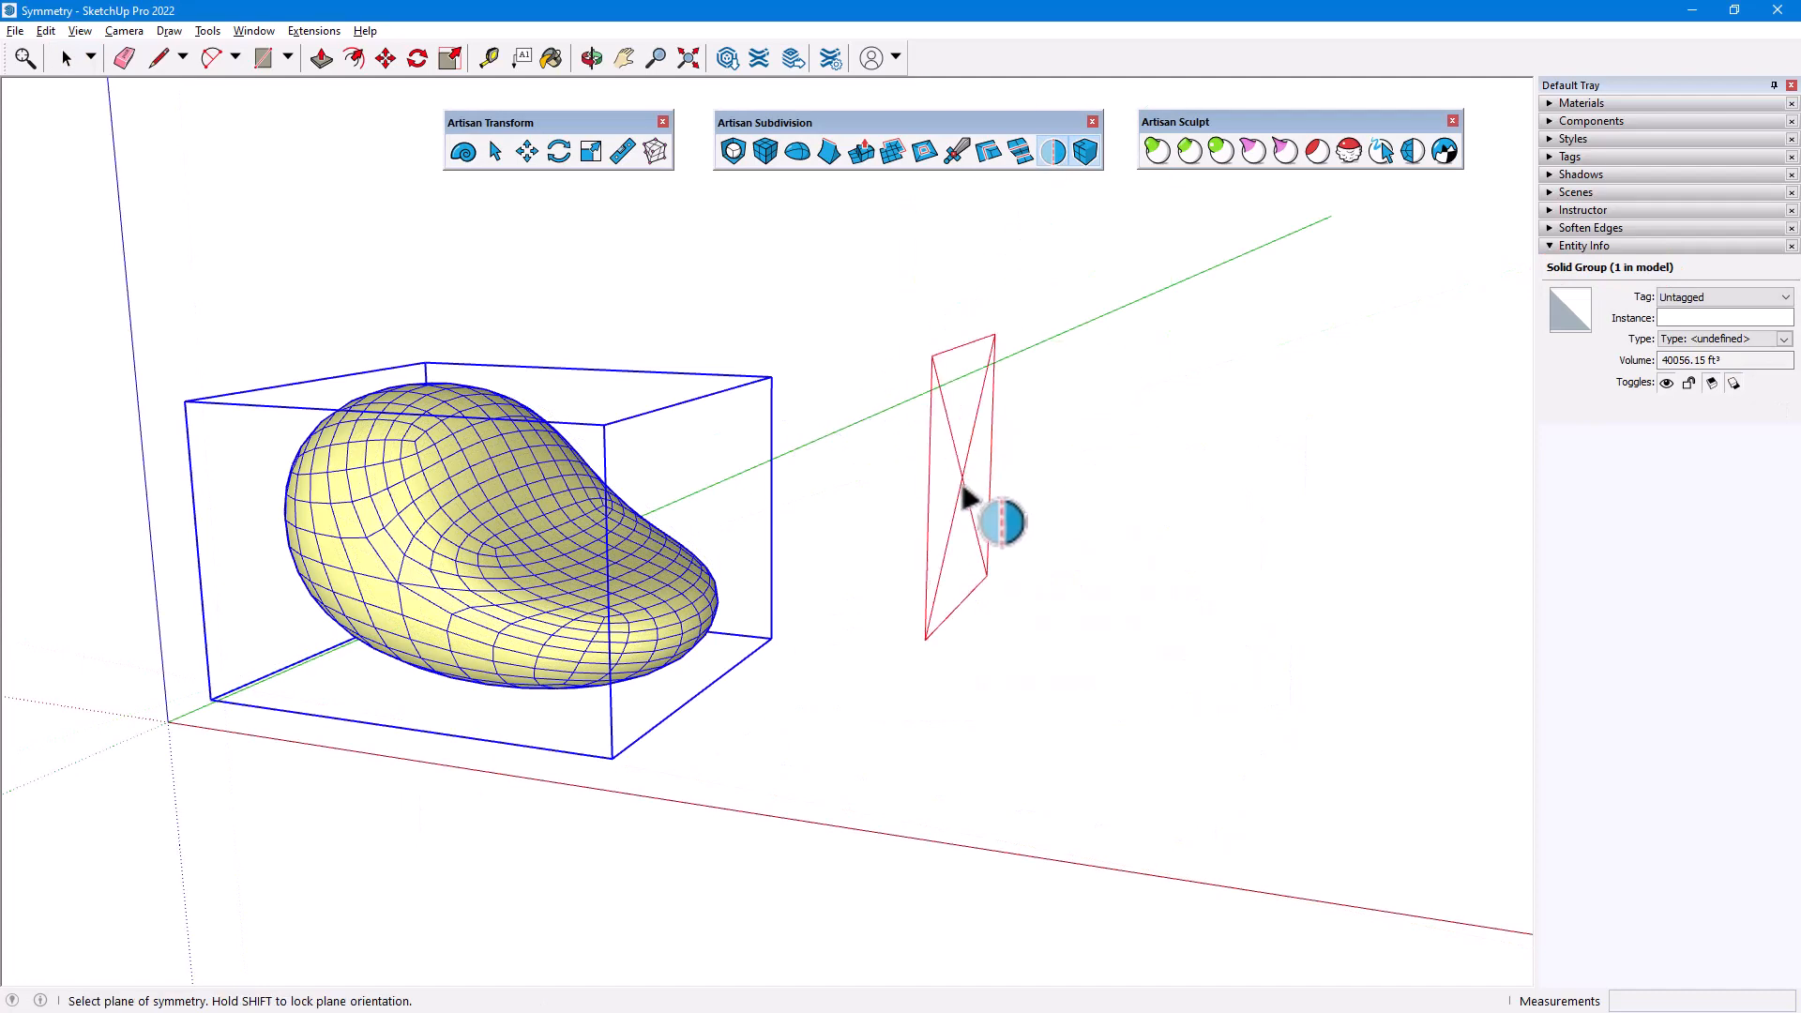
left_click(821, 664)
left_click(1021, 597)
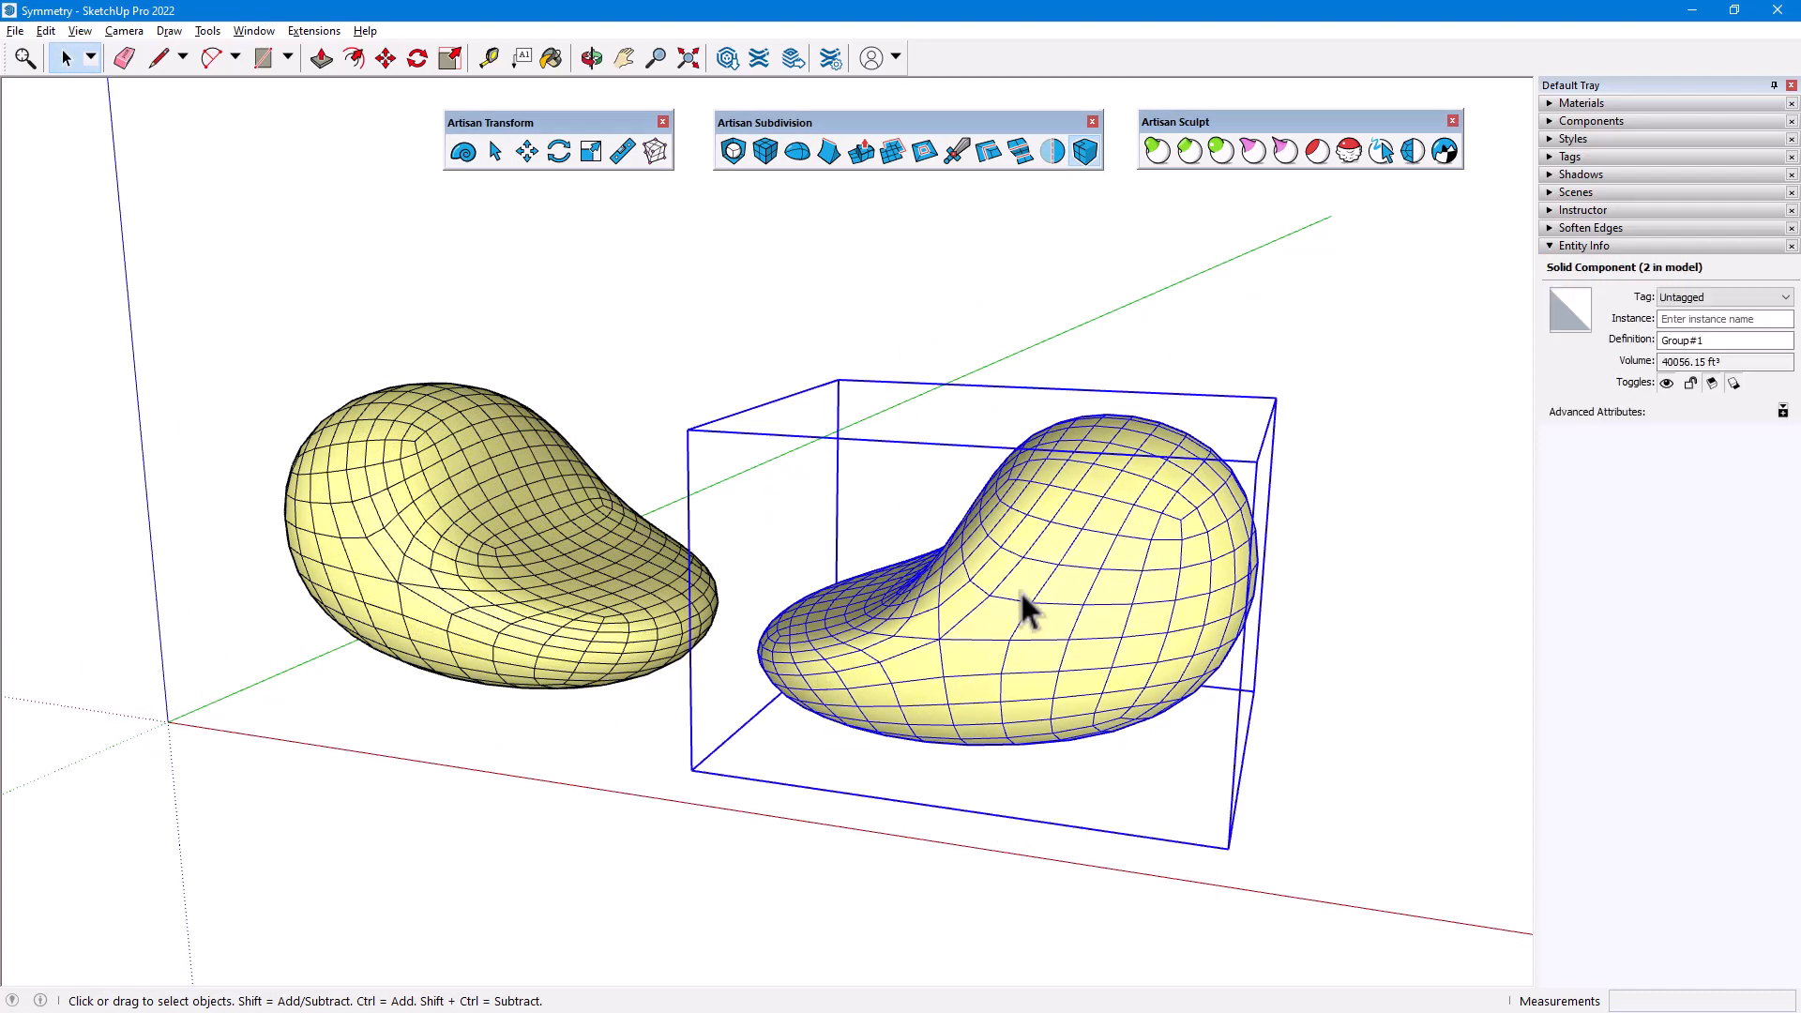
left_click(531, 599)
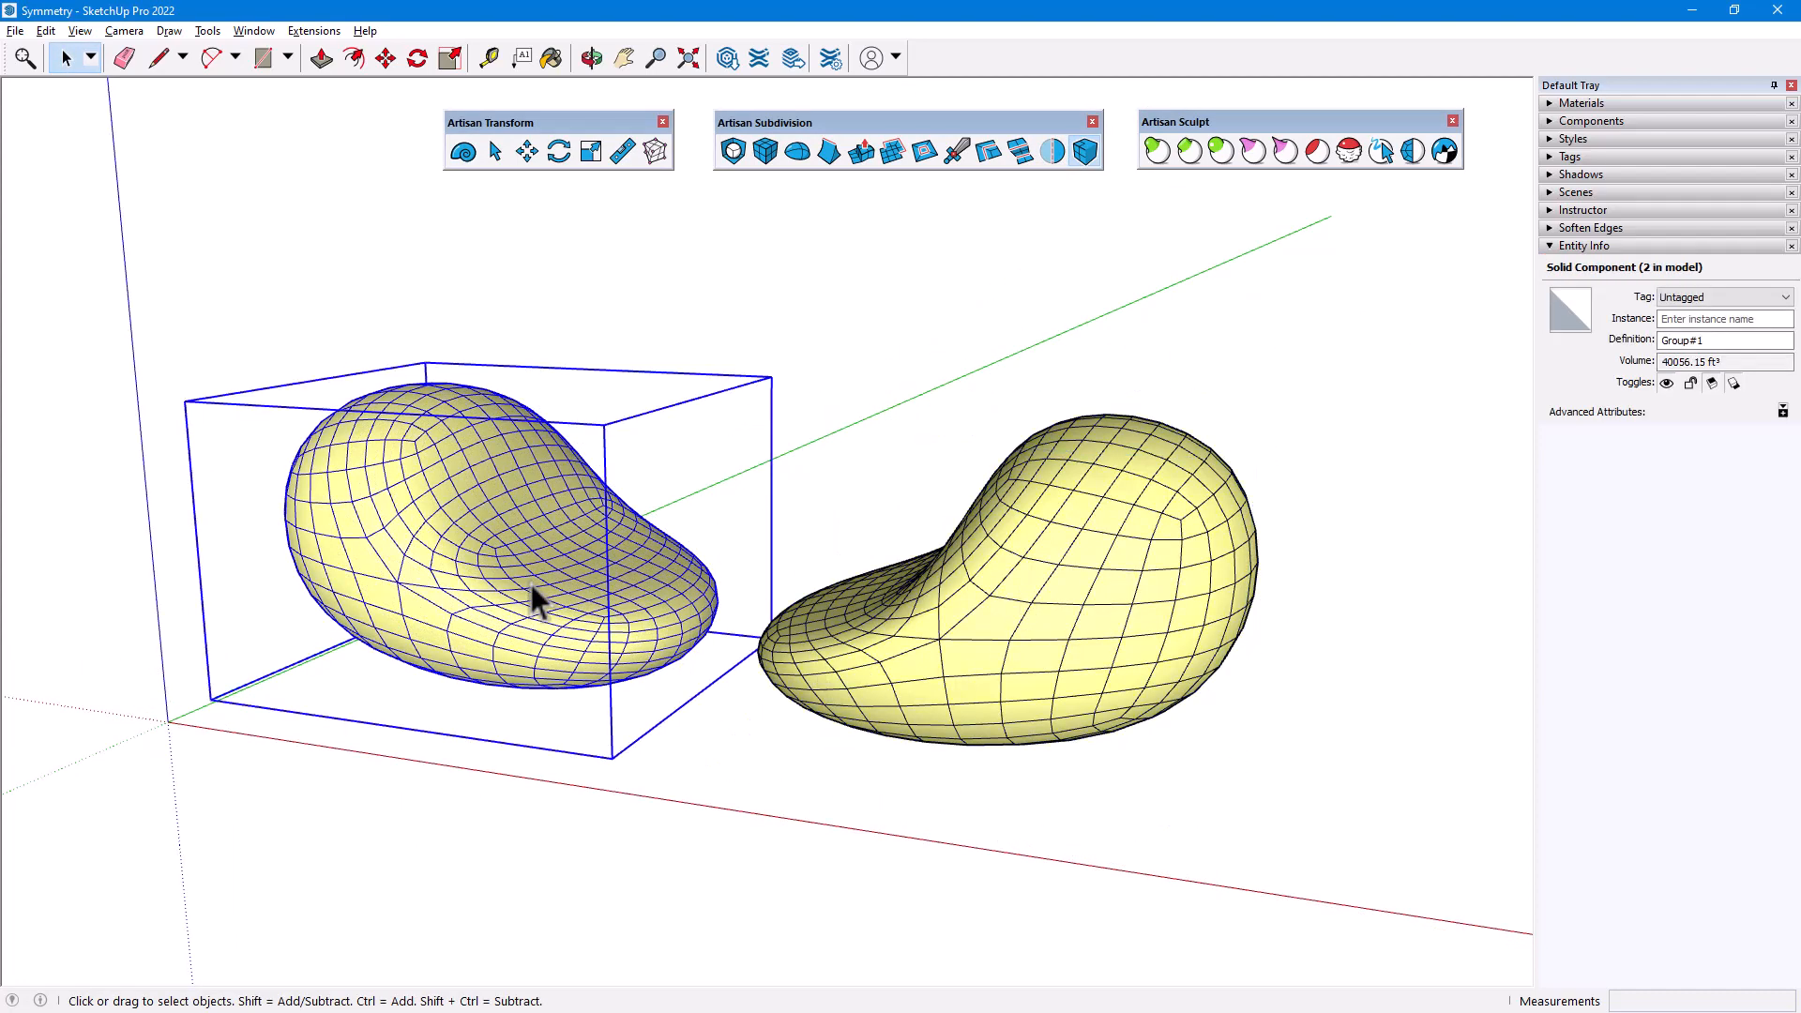
Step: Edit the original component and soft-move its hollow upward about 17' 5 1/2" into a spike, using a radius of about 11' 11 15/16"
double_click(525, 551)
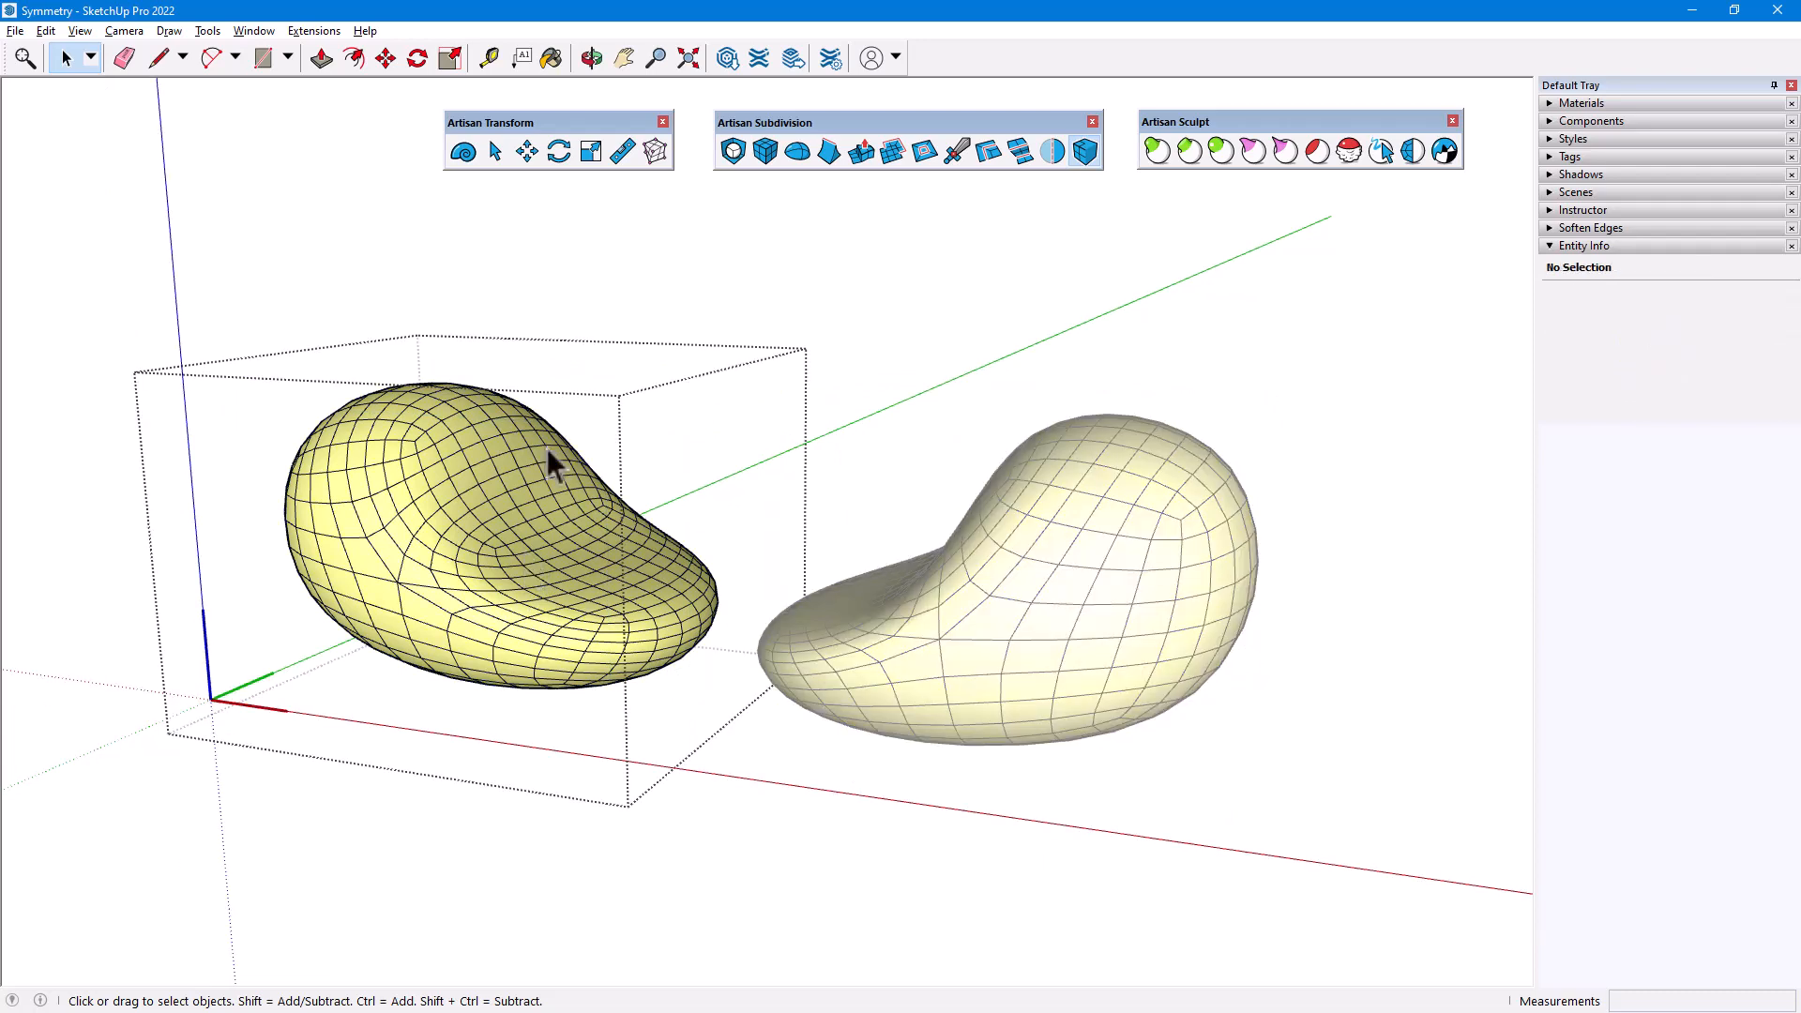
left_click(527, 151)
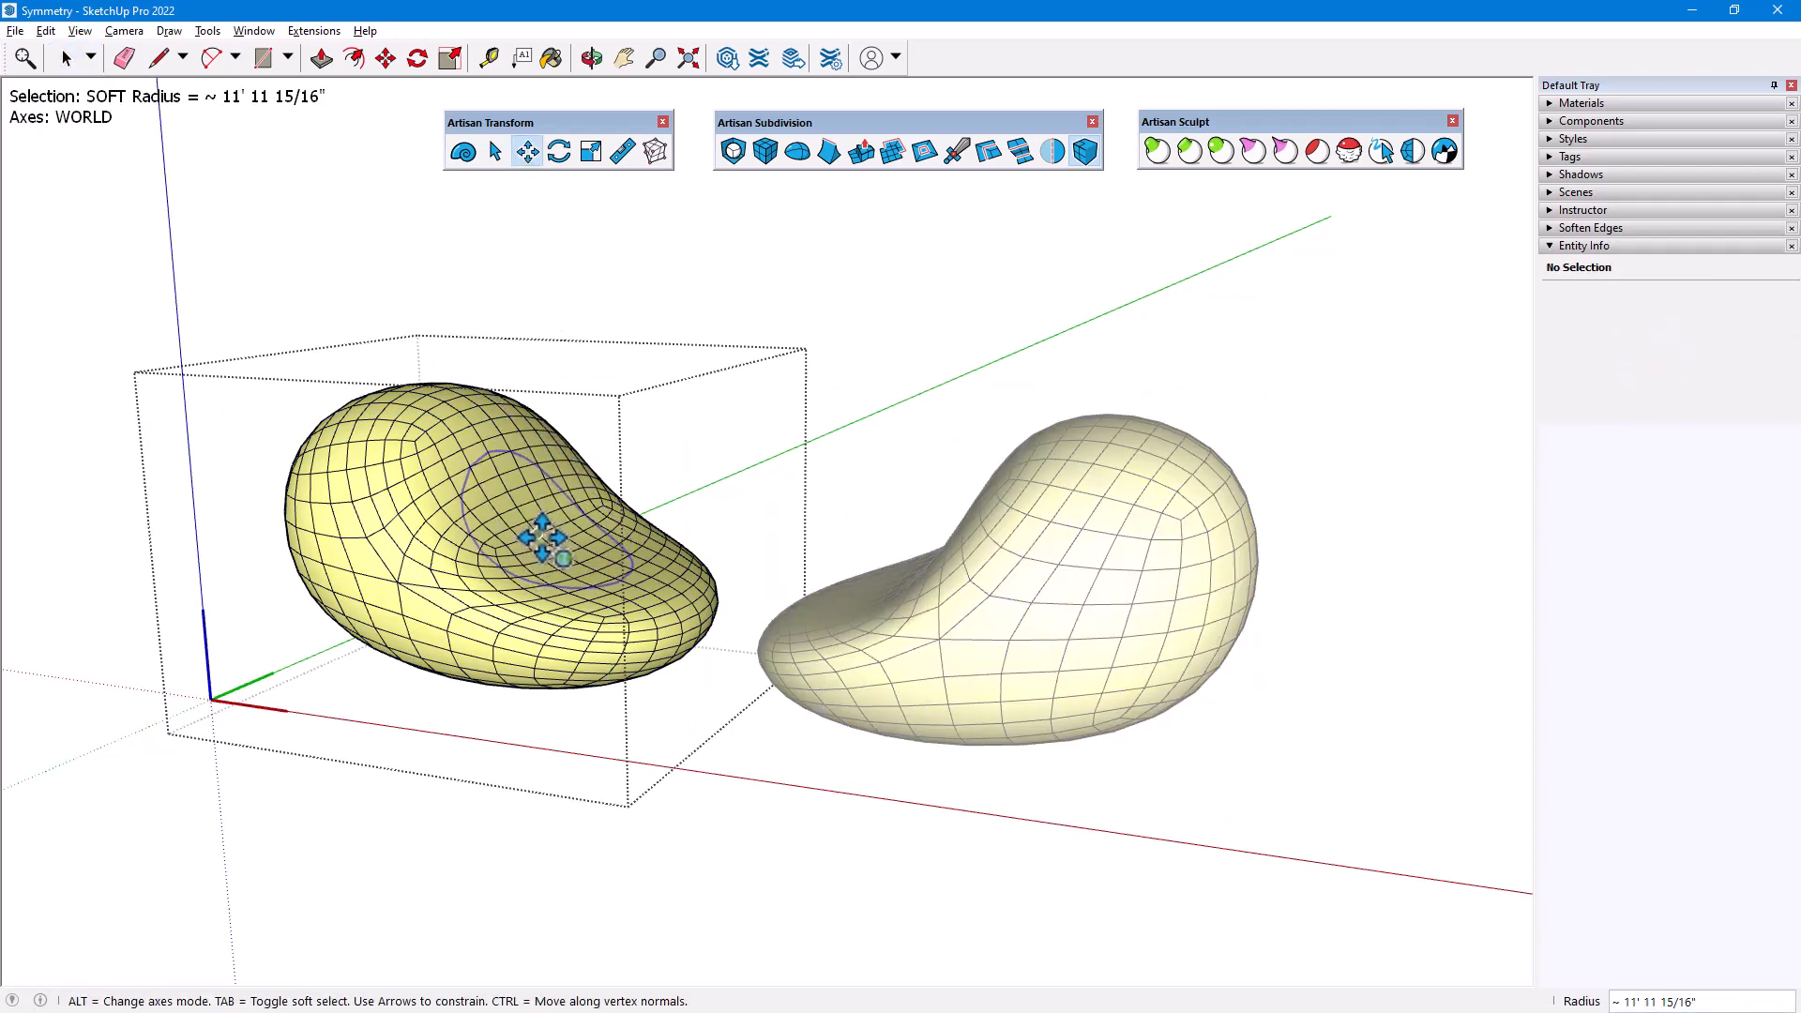
left_click_drag(545, 530, 610, 416)
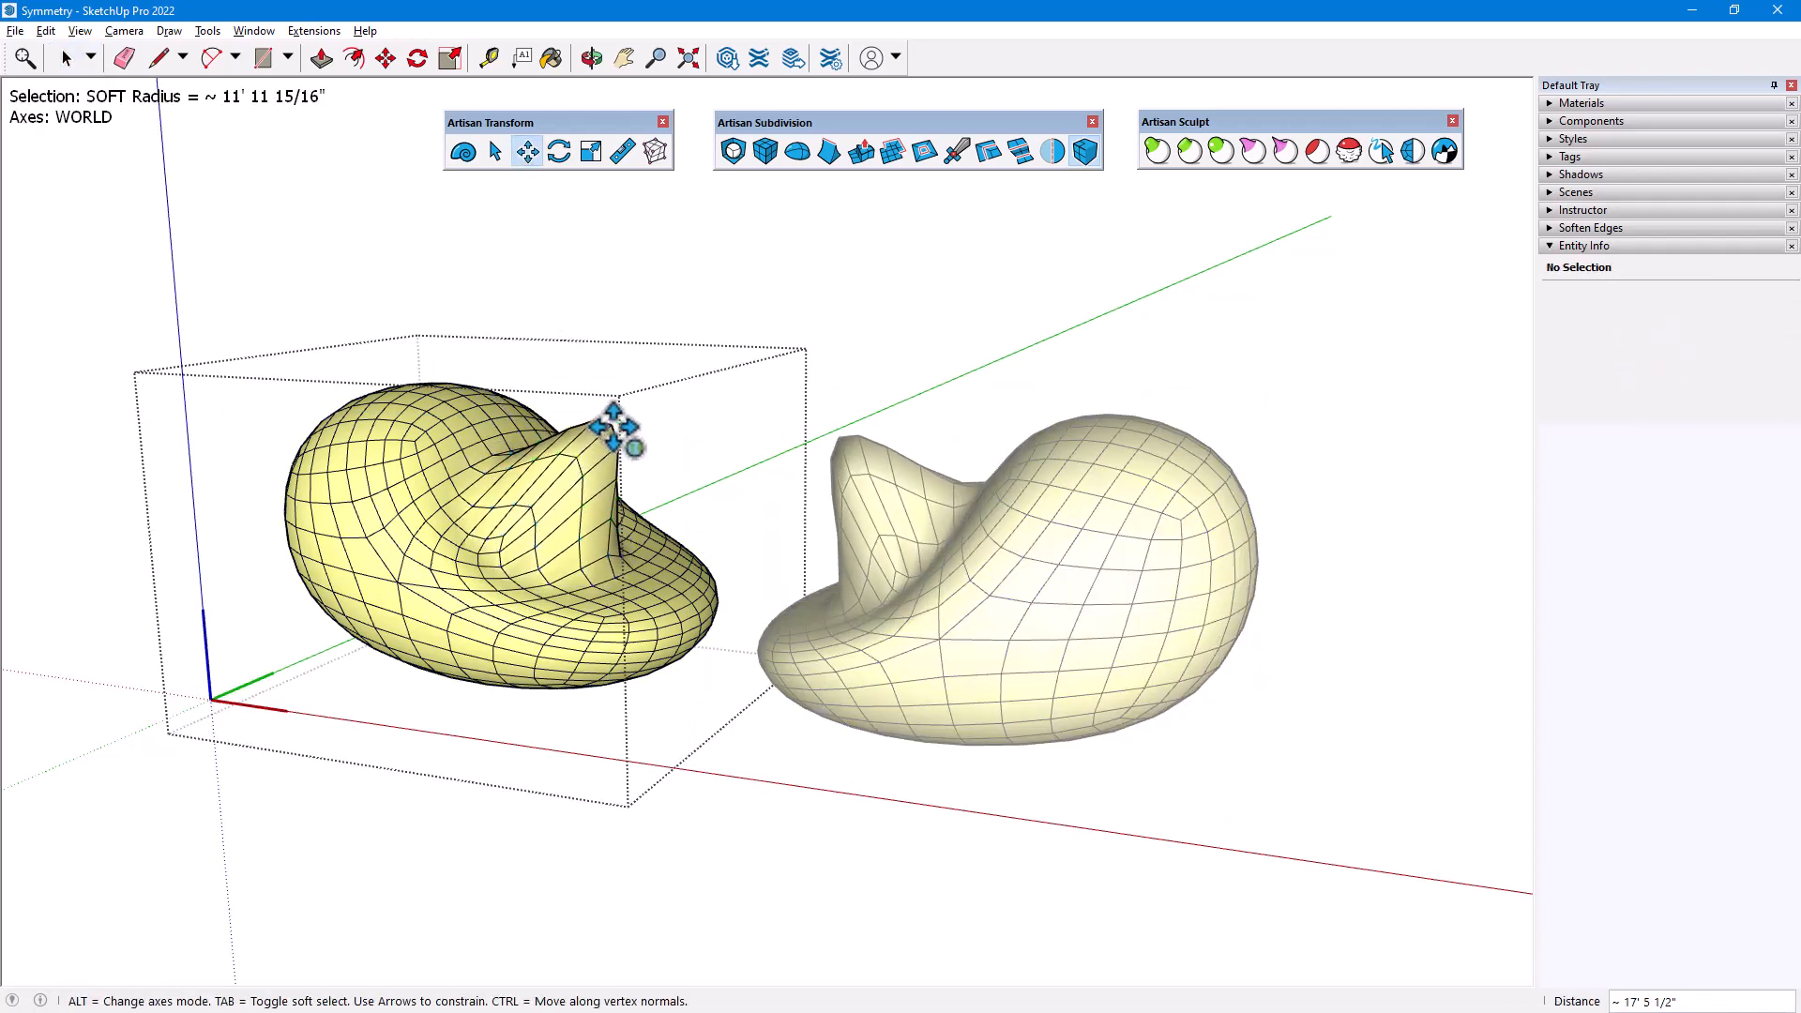
key("space")
left_click(677, 300)
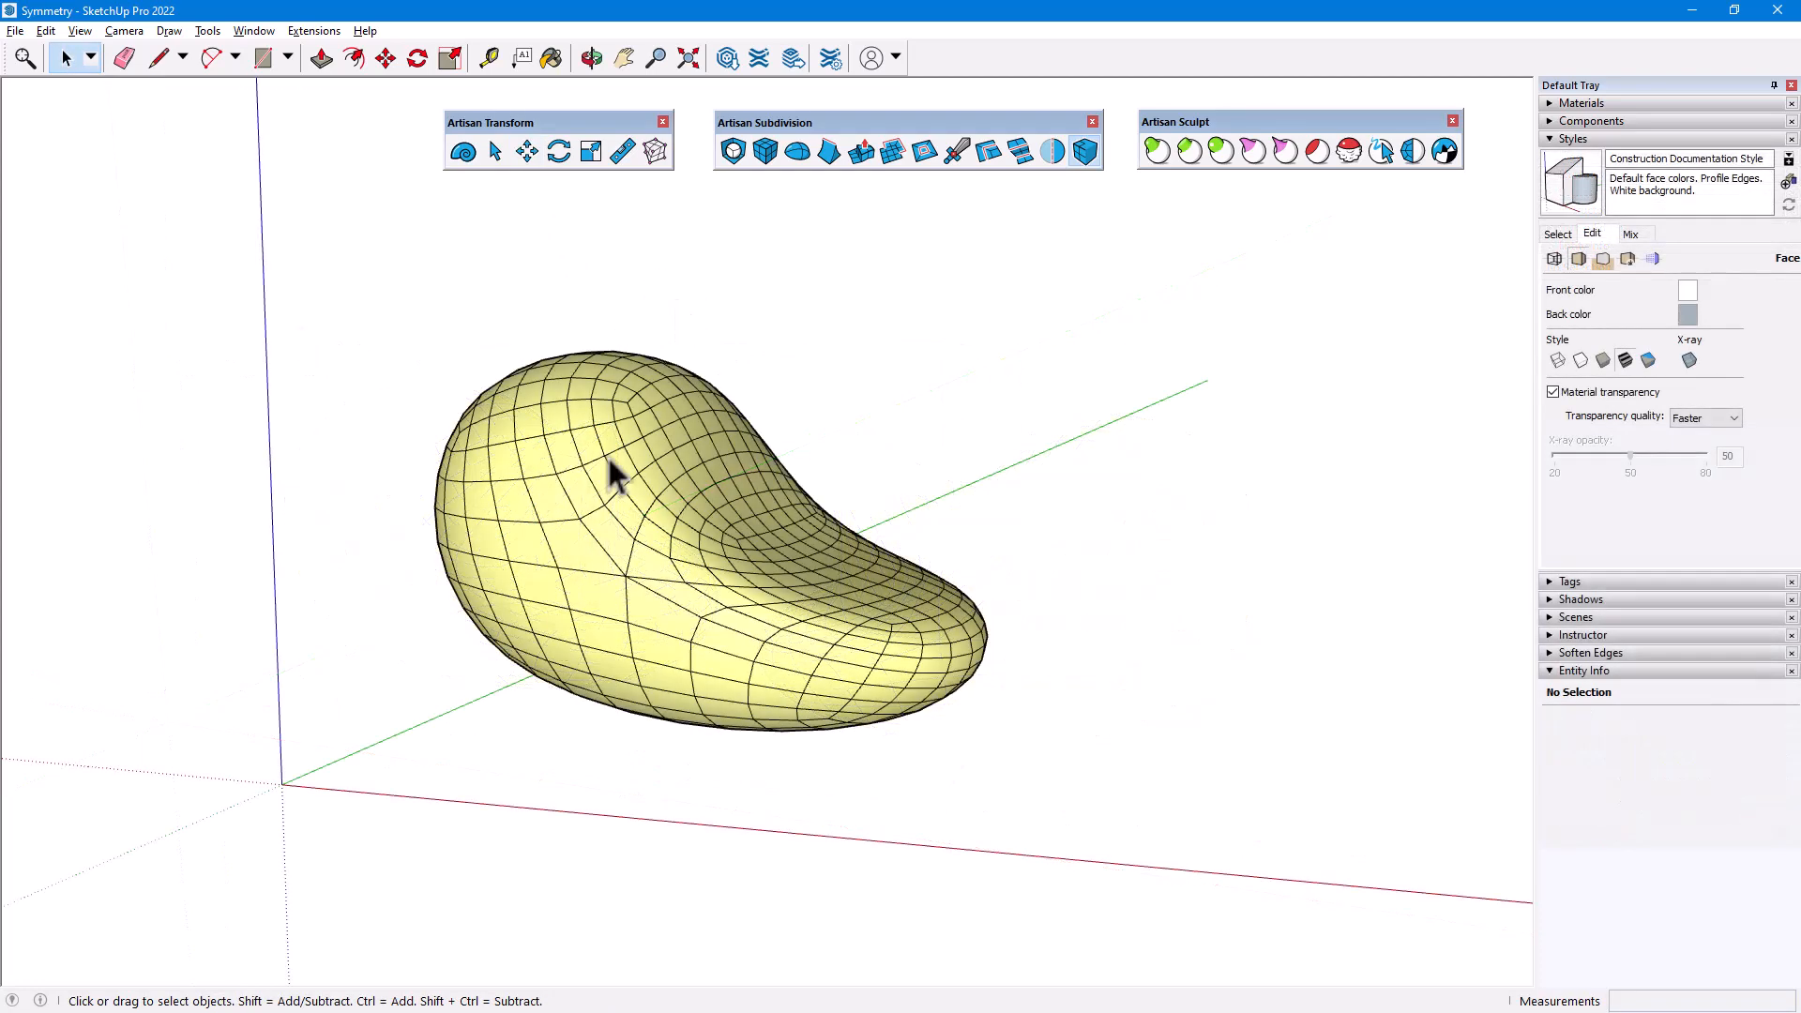
Step: Mirror the yellow component across a horizontal plane cutting through its upper half and turn on X-ray
left_click(722, 460)
left_click(1052, 151)
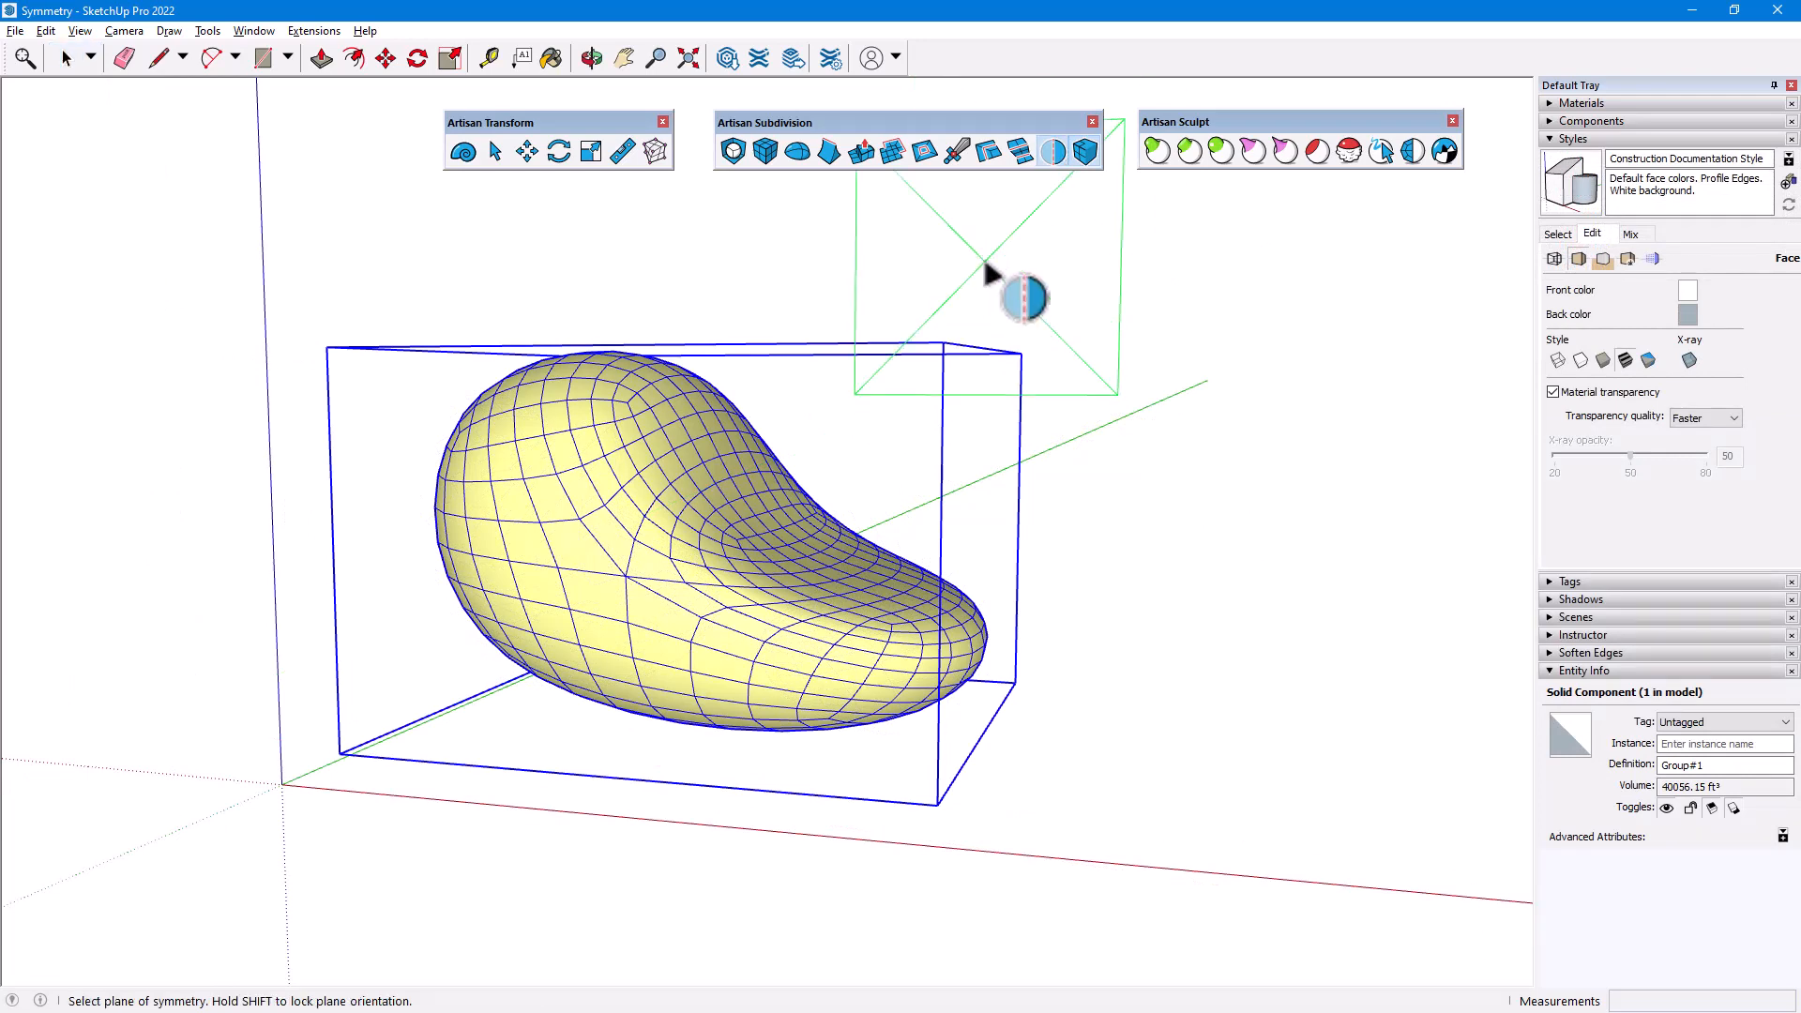
left_click(702, 469)
scroll(976, 623, "down", 2)
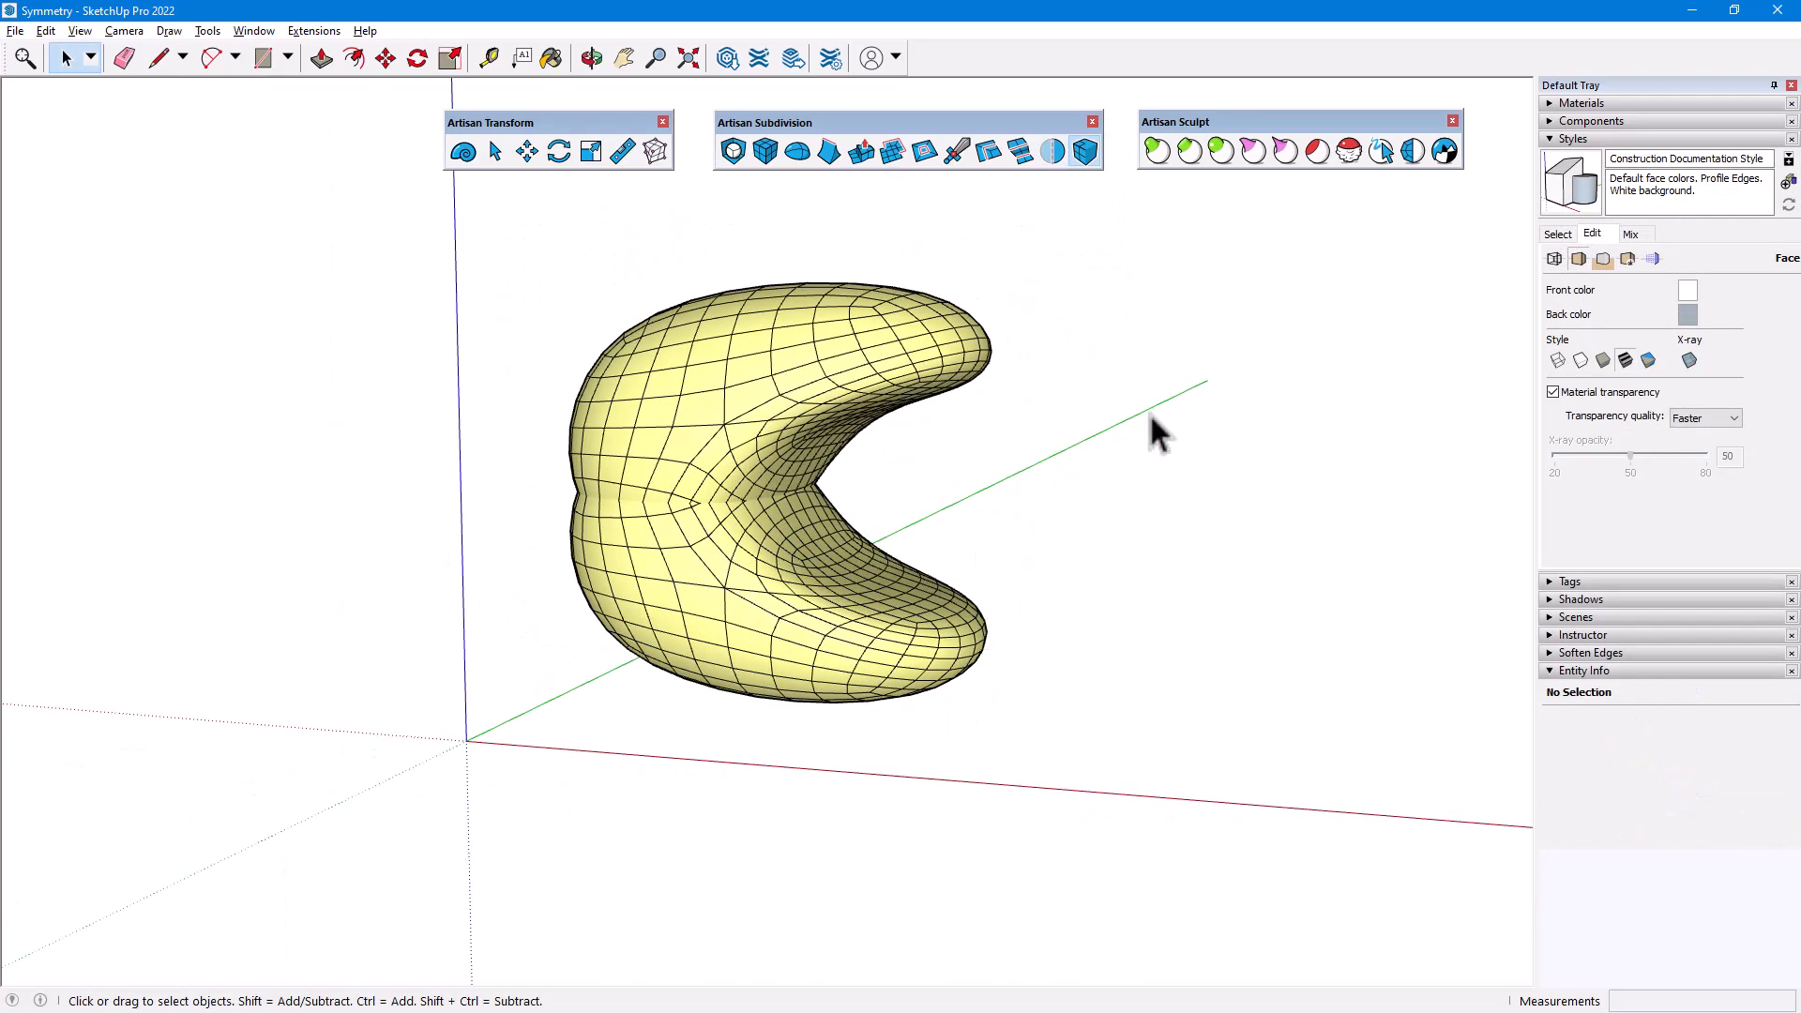
left_click(1689, 360)
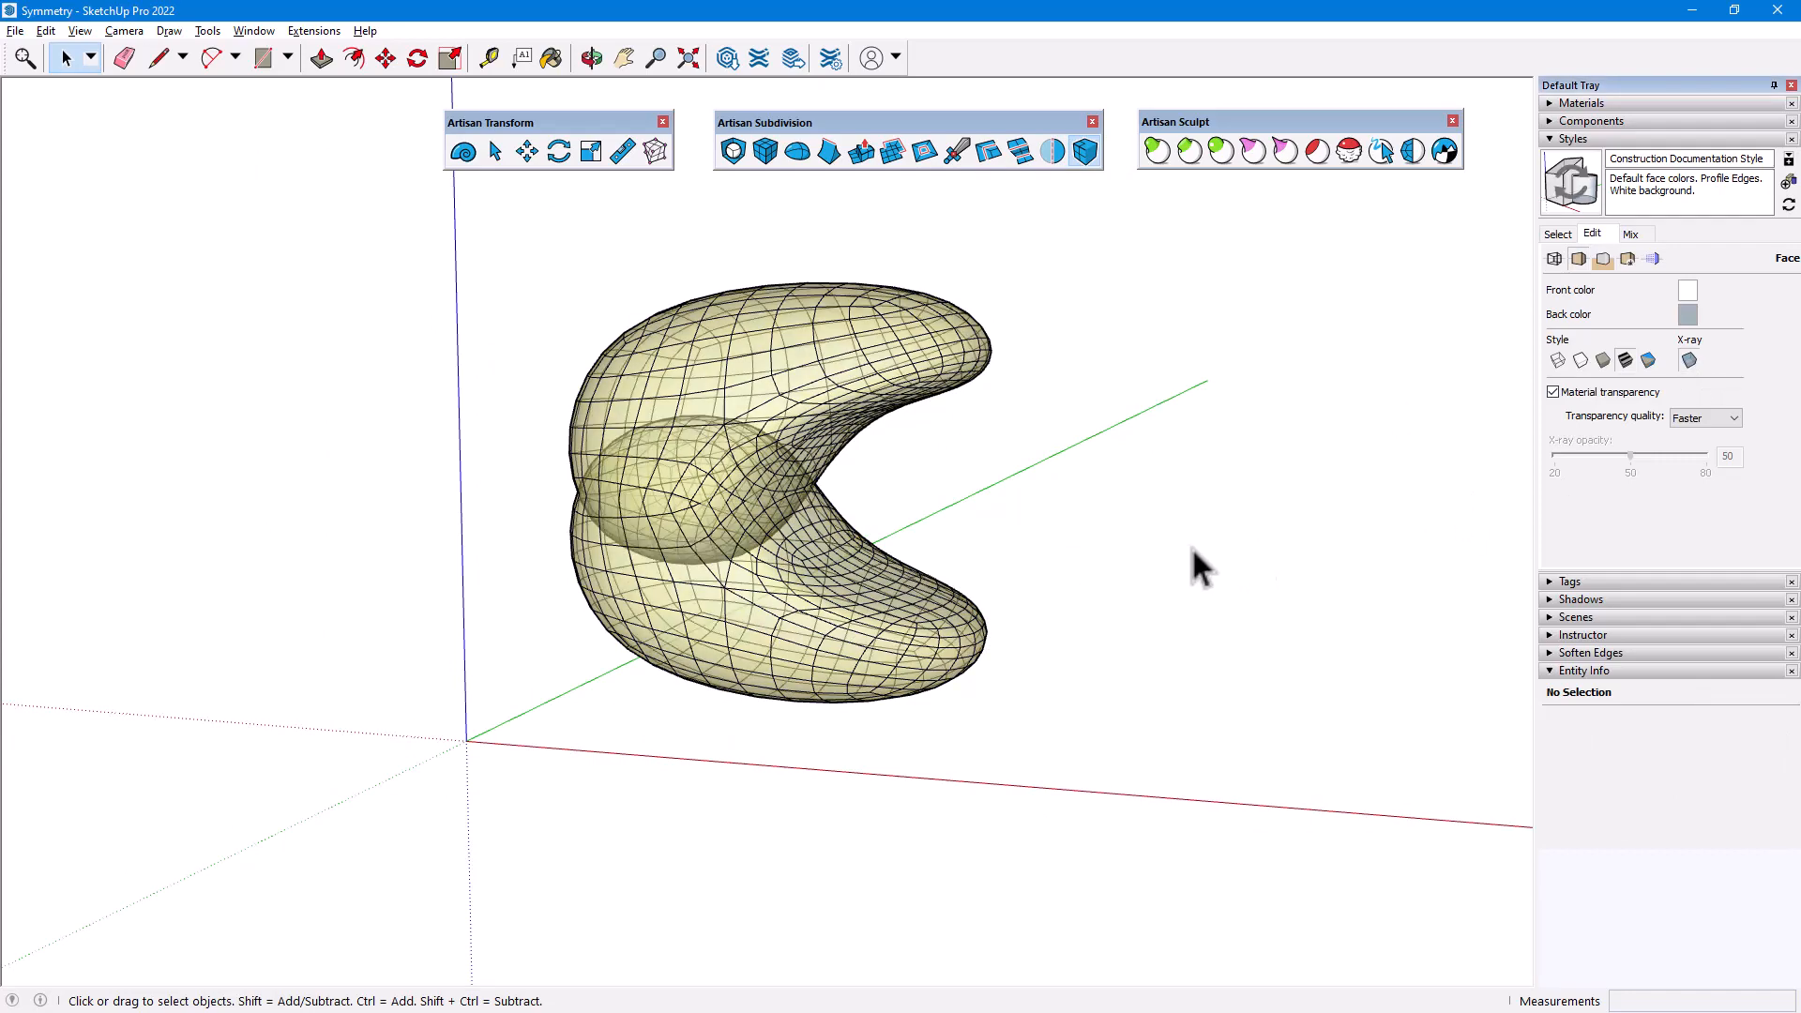
middle_click_drag(1191, 546, 1239, 541)
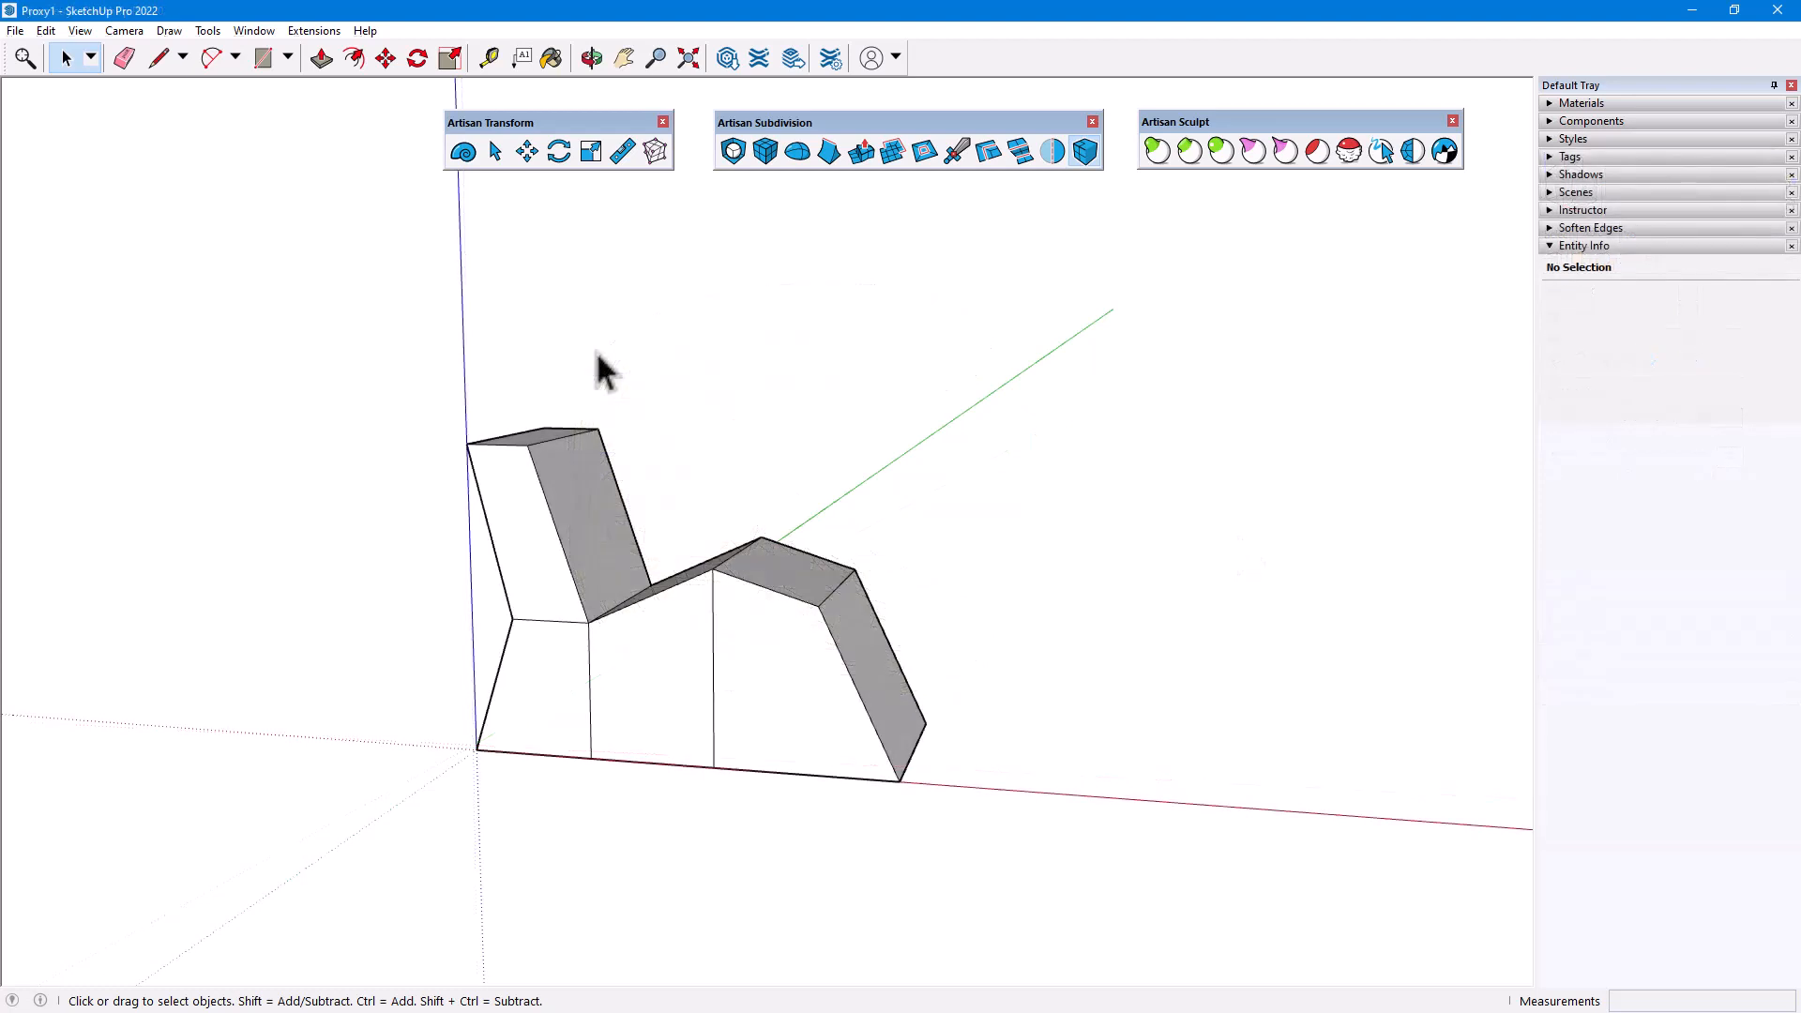
Step: Apply Artisan subdivision to the chair-shaped object with 3 iterations
left_click(575, 494)
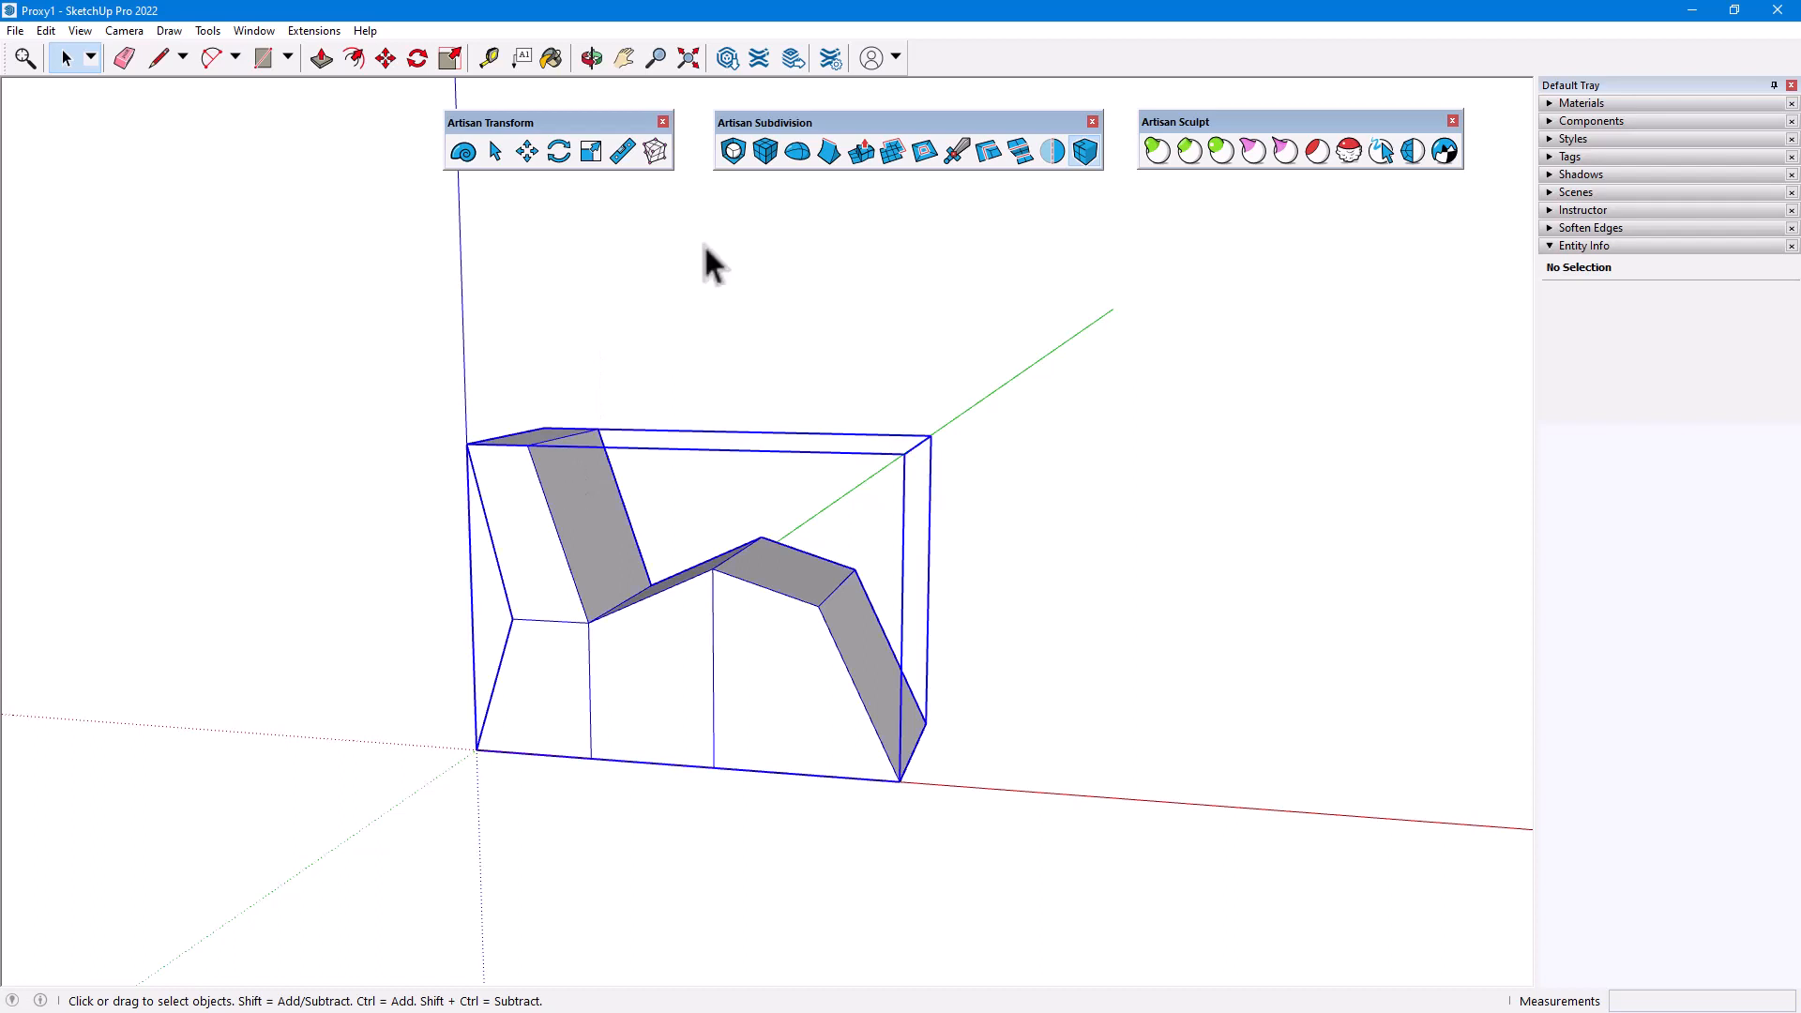
left_click(733, 151)
left_click(307, 450)
left_click(306, 450)
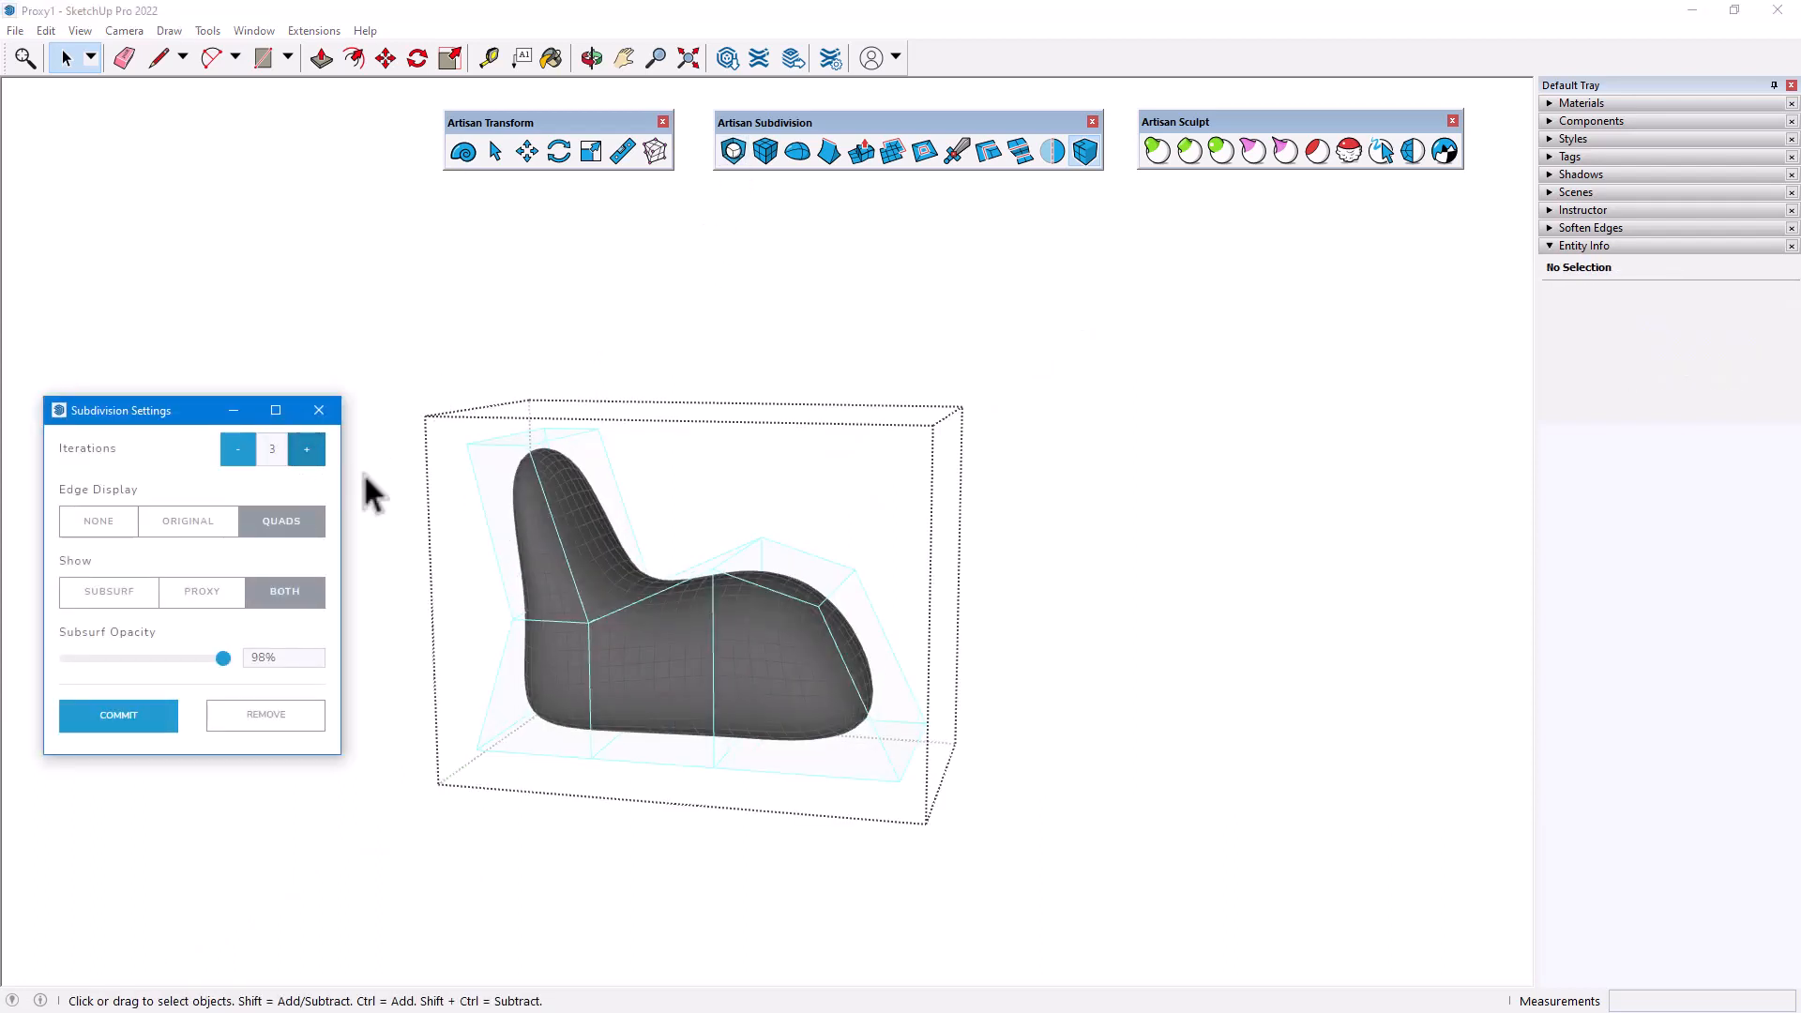
Step: Mirror the chair's proxy mesh across a plane on its sloping front seat face, keeping the lower part, and view the proxy alone
left_click(495, 480)
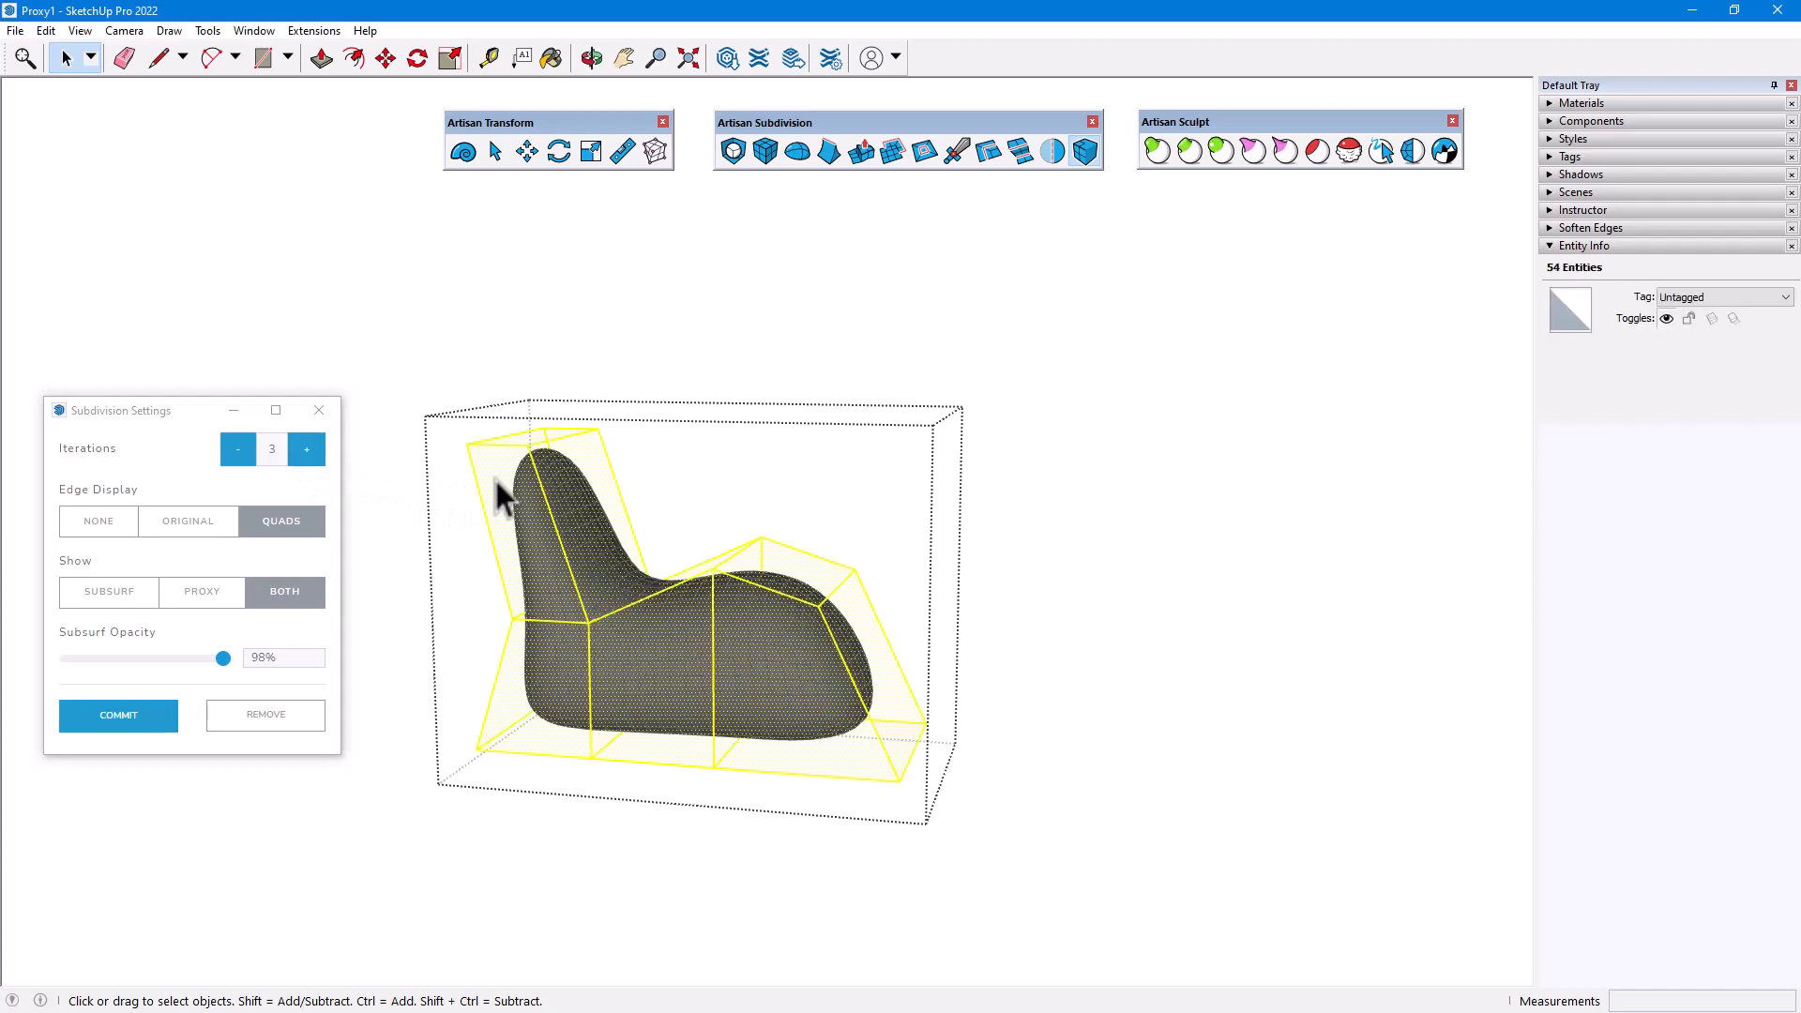
left_click(1053, 152)
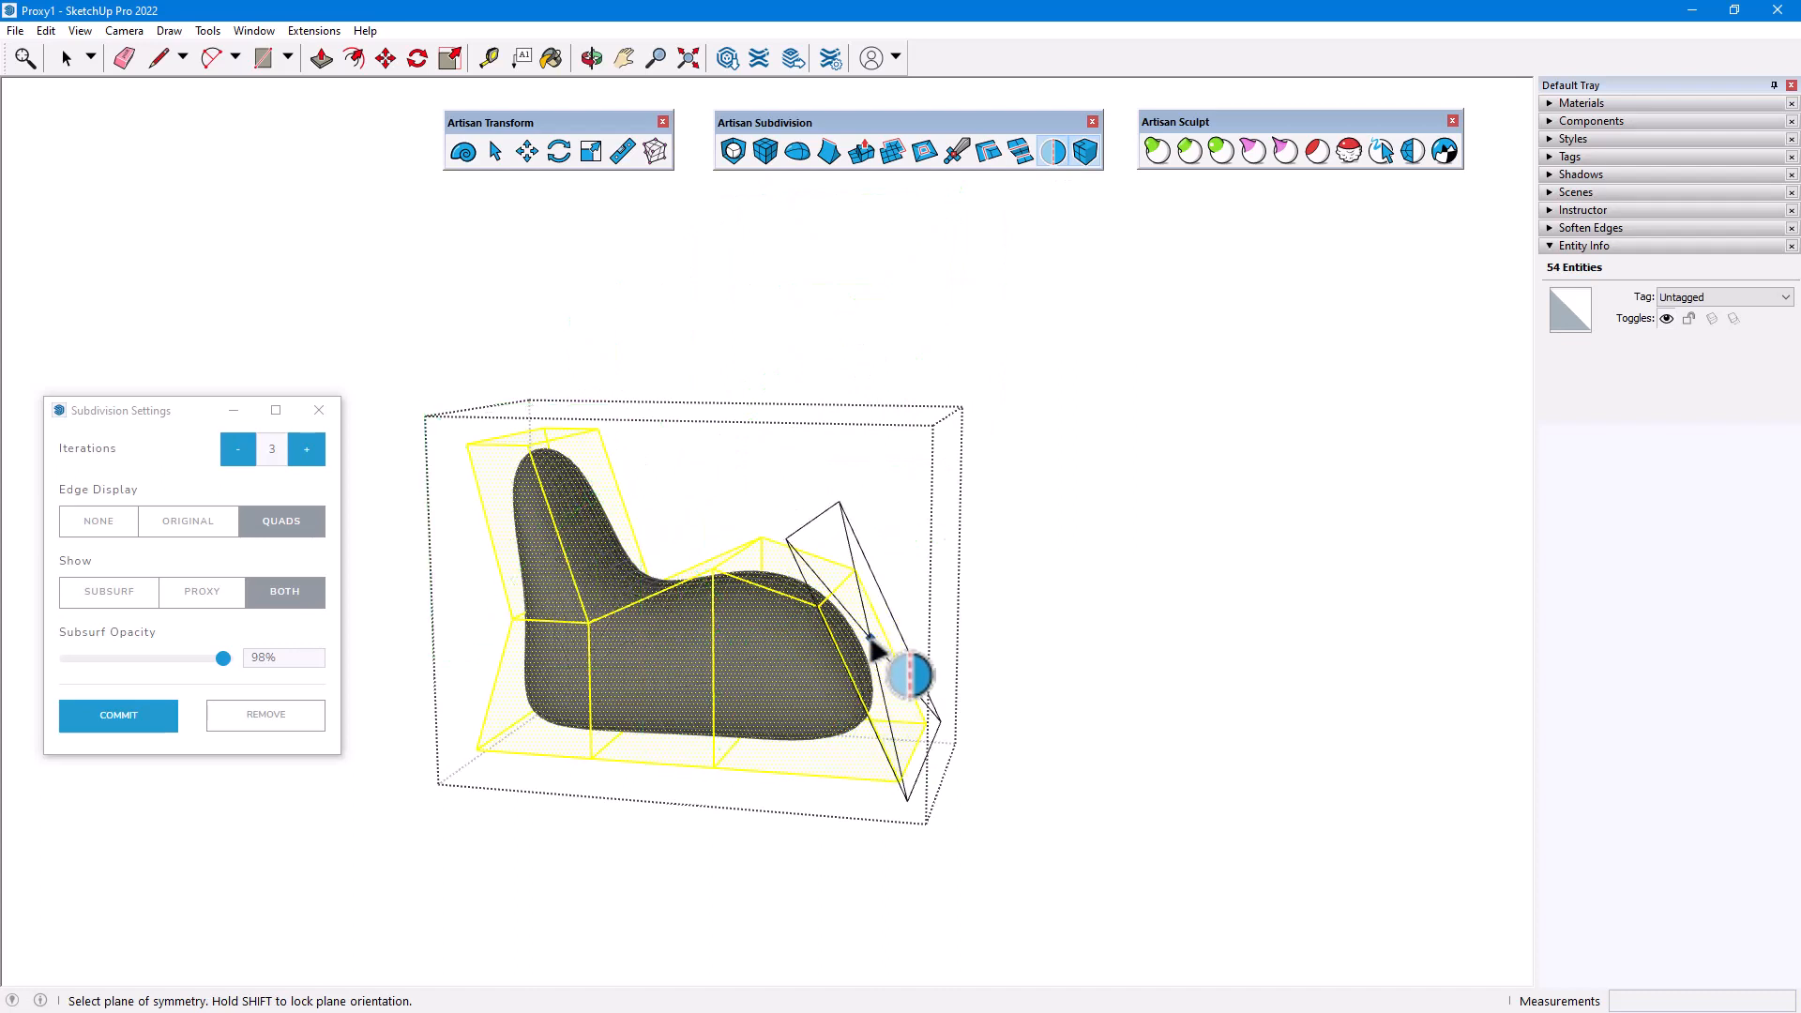
left_click(808, 584)
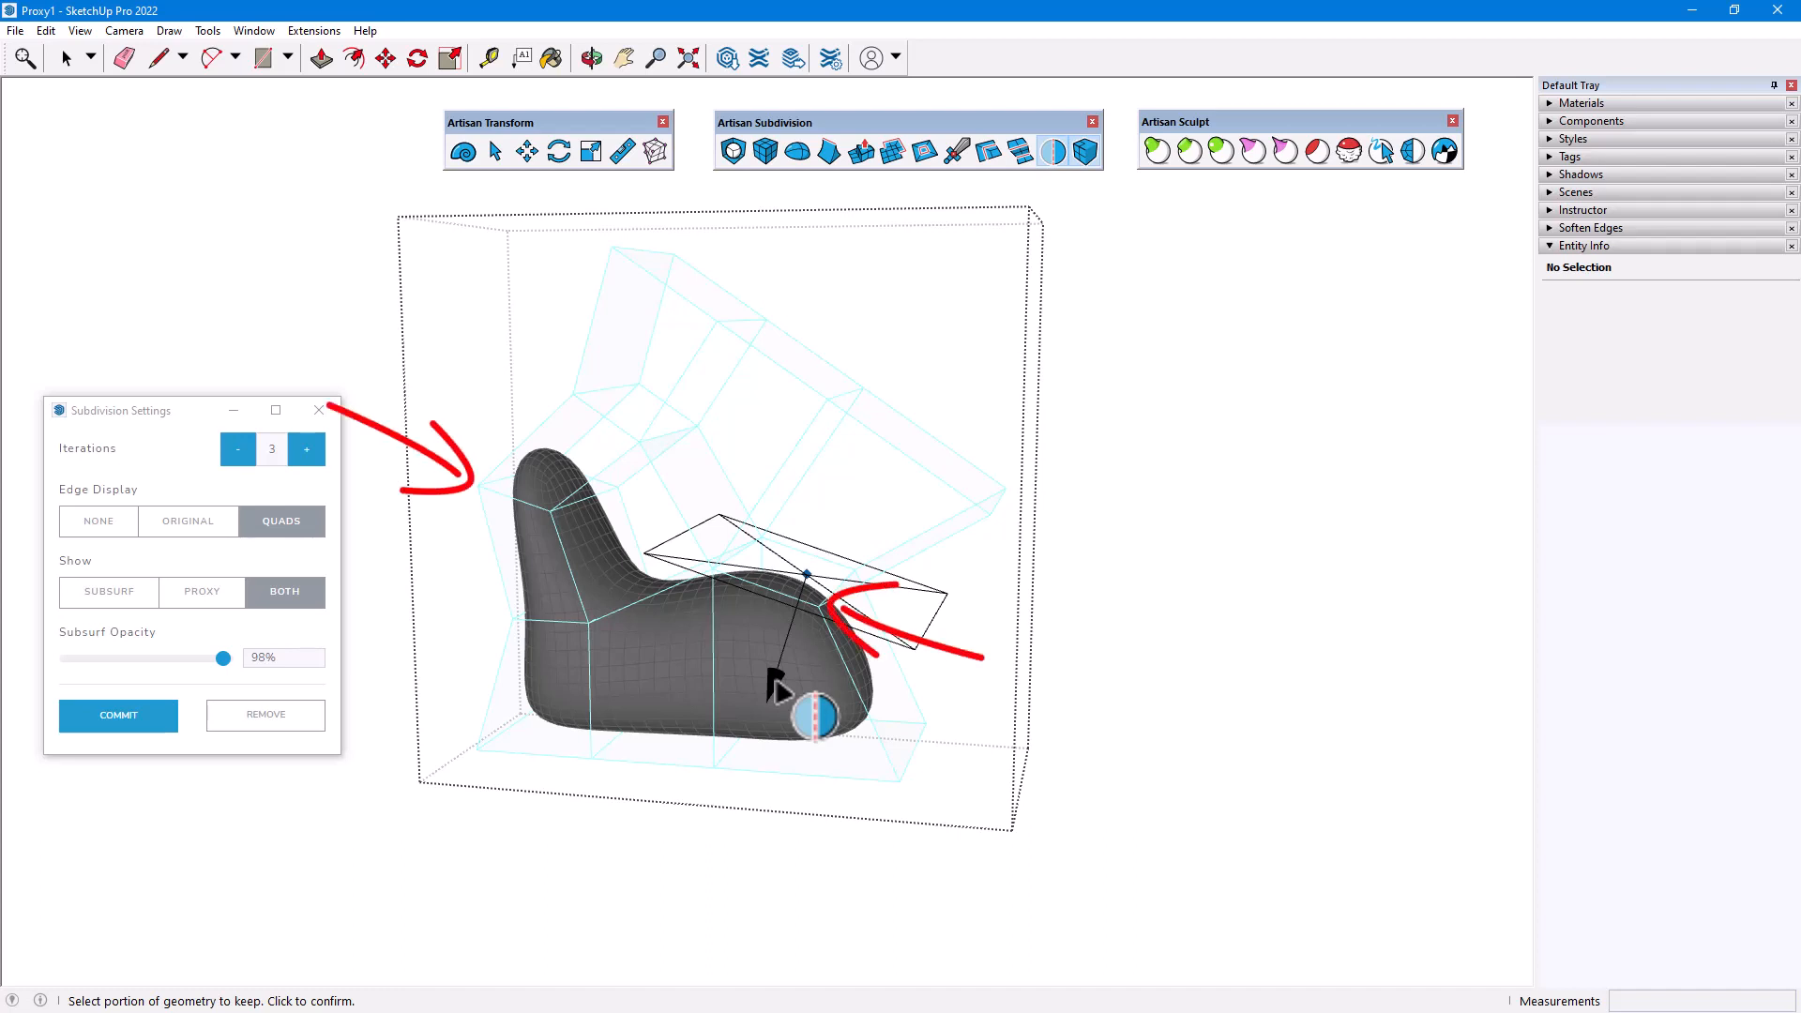
left_click(773, 675)
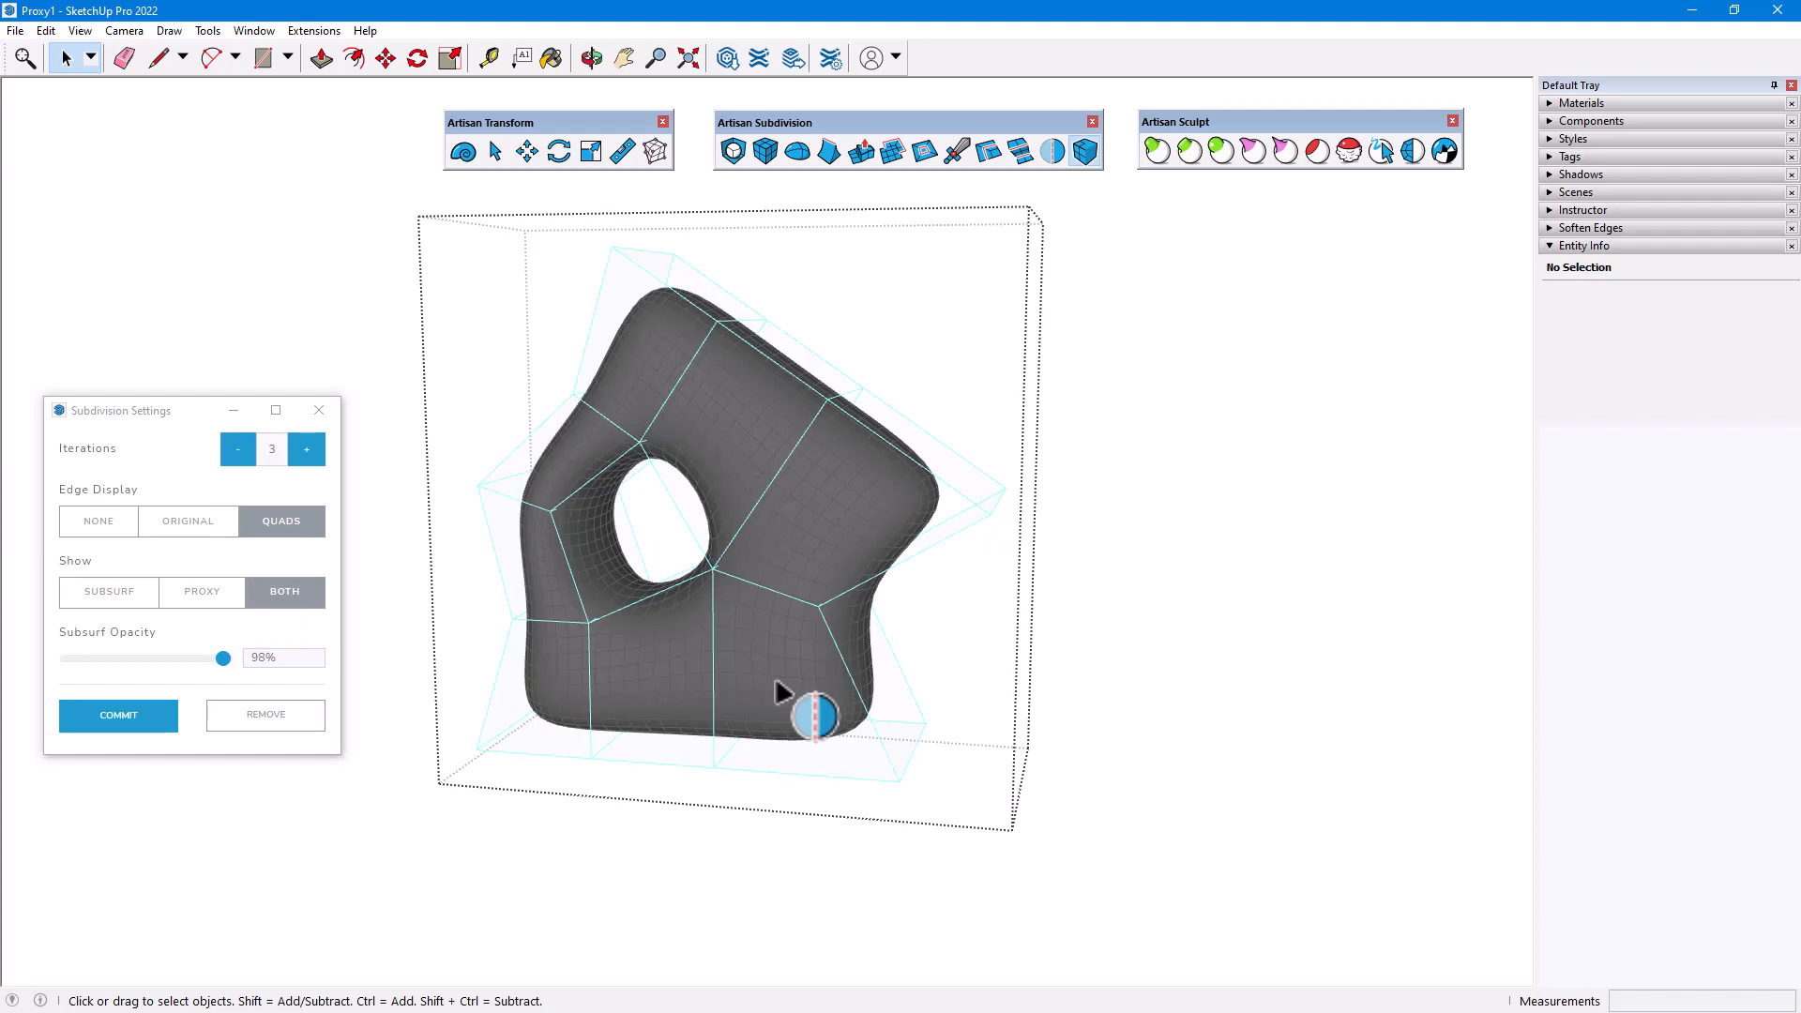
left_click(210, 600)
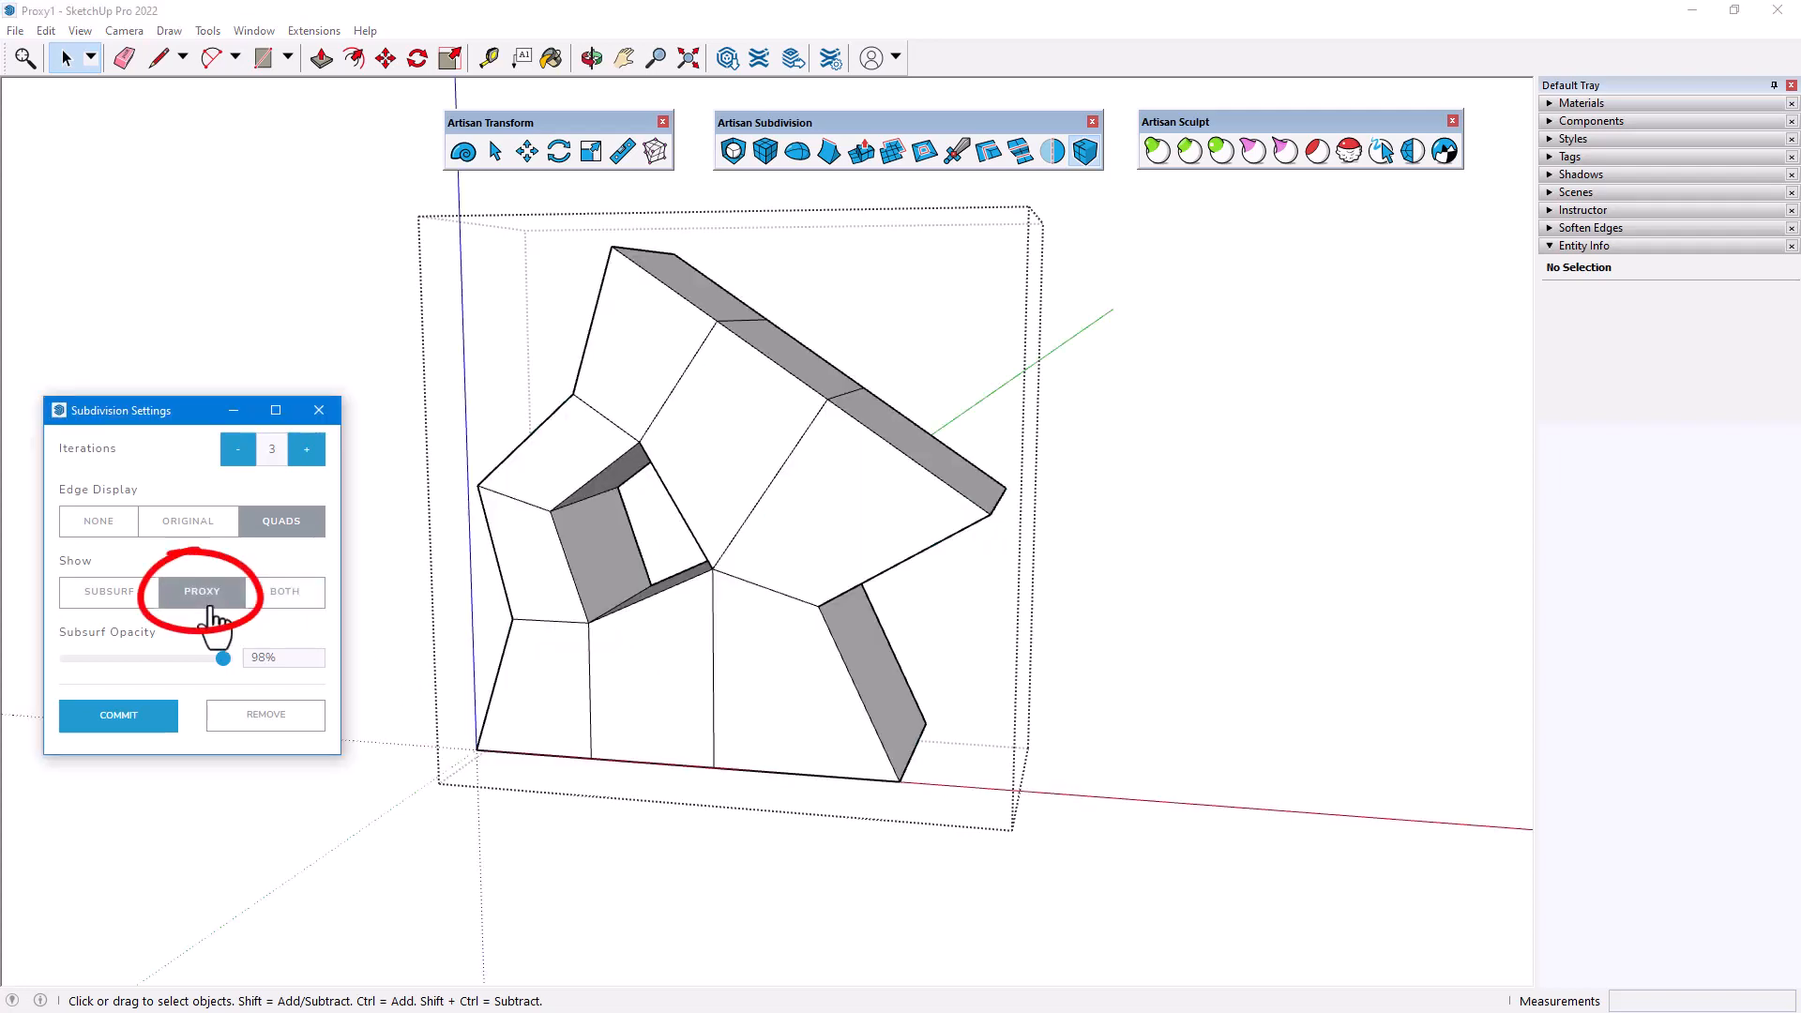
left_click(282, 594)
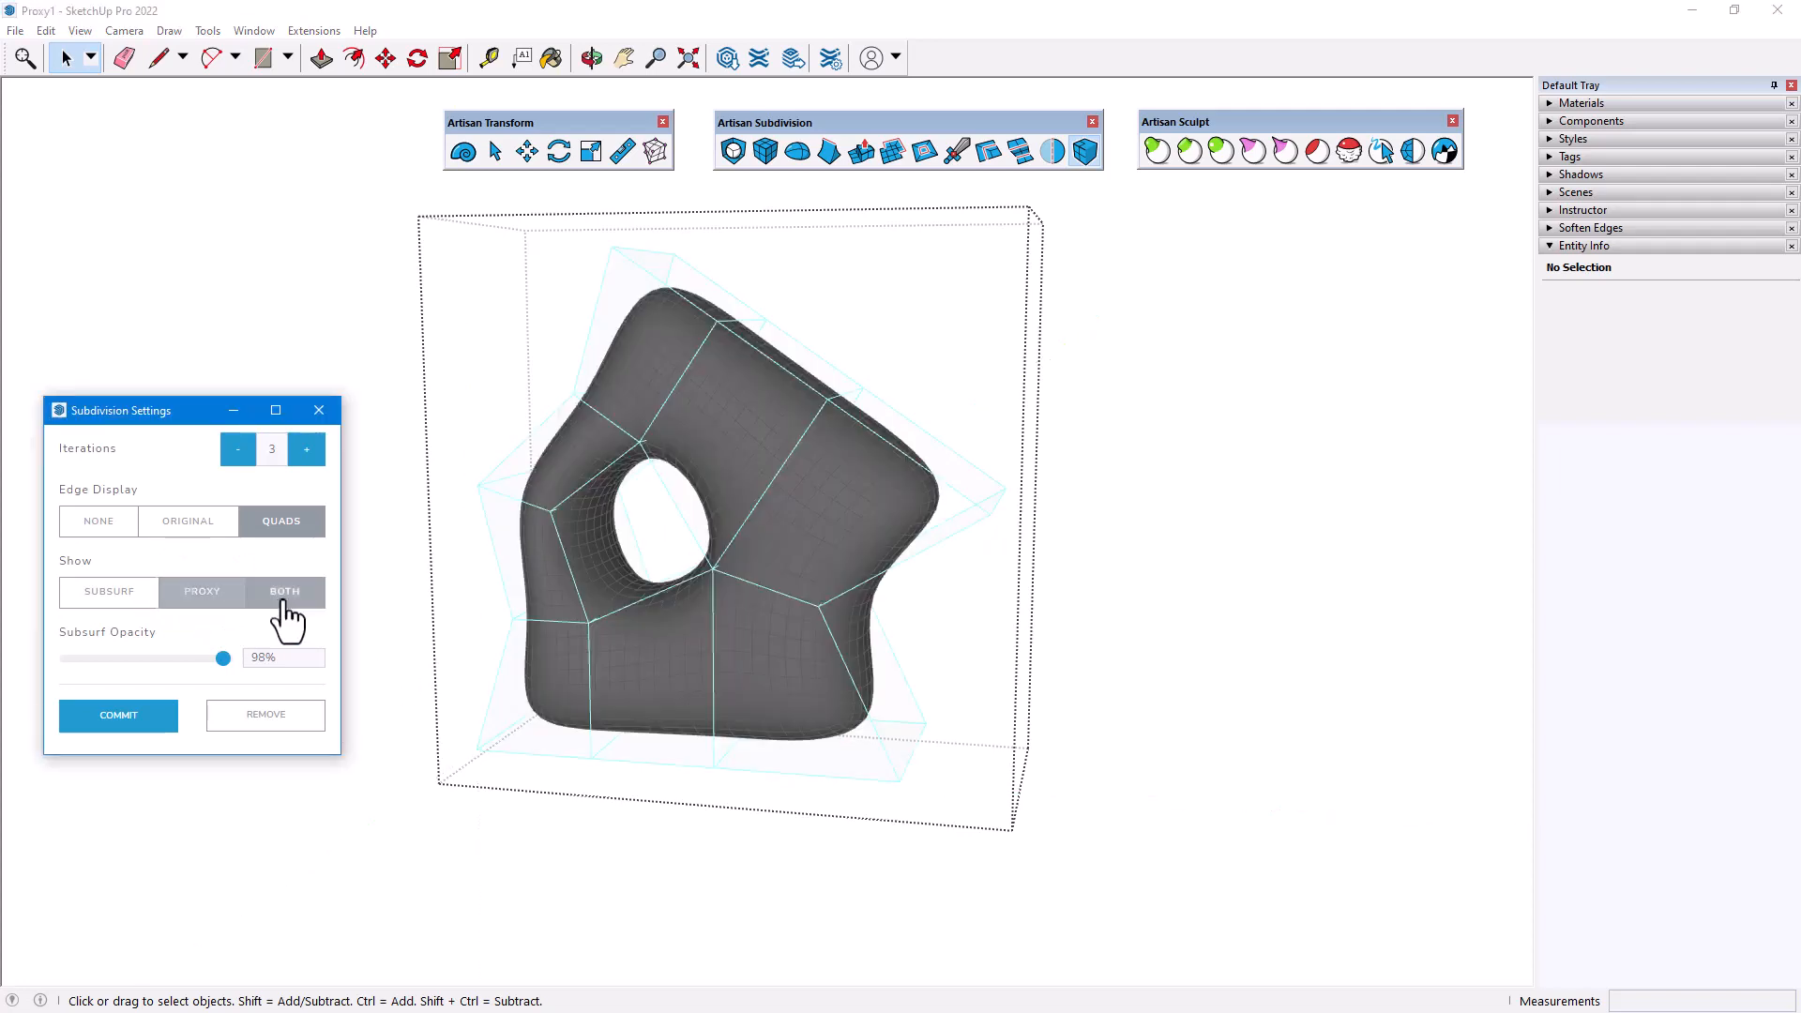
Step: Mirror the entire proxy mesh across a red-axis plane just beyond its pointed outer corner
triple_click(516, 729)
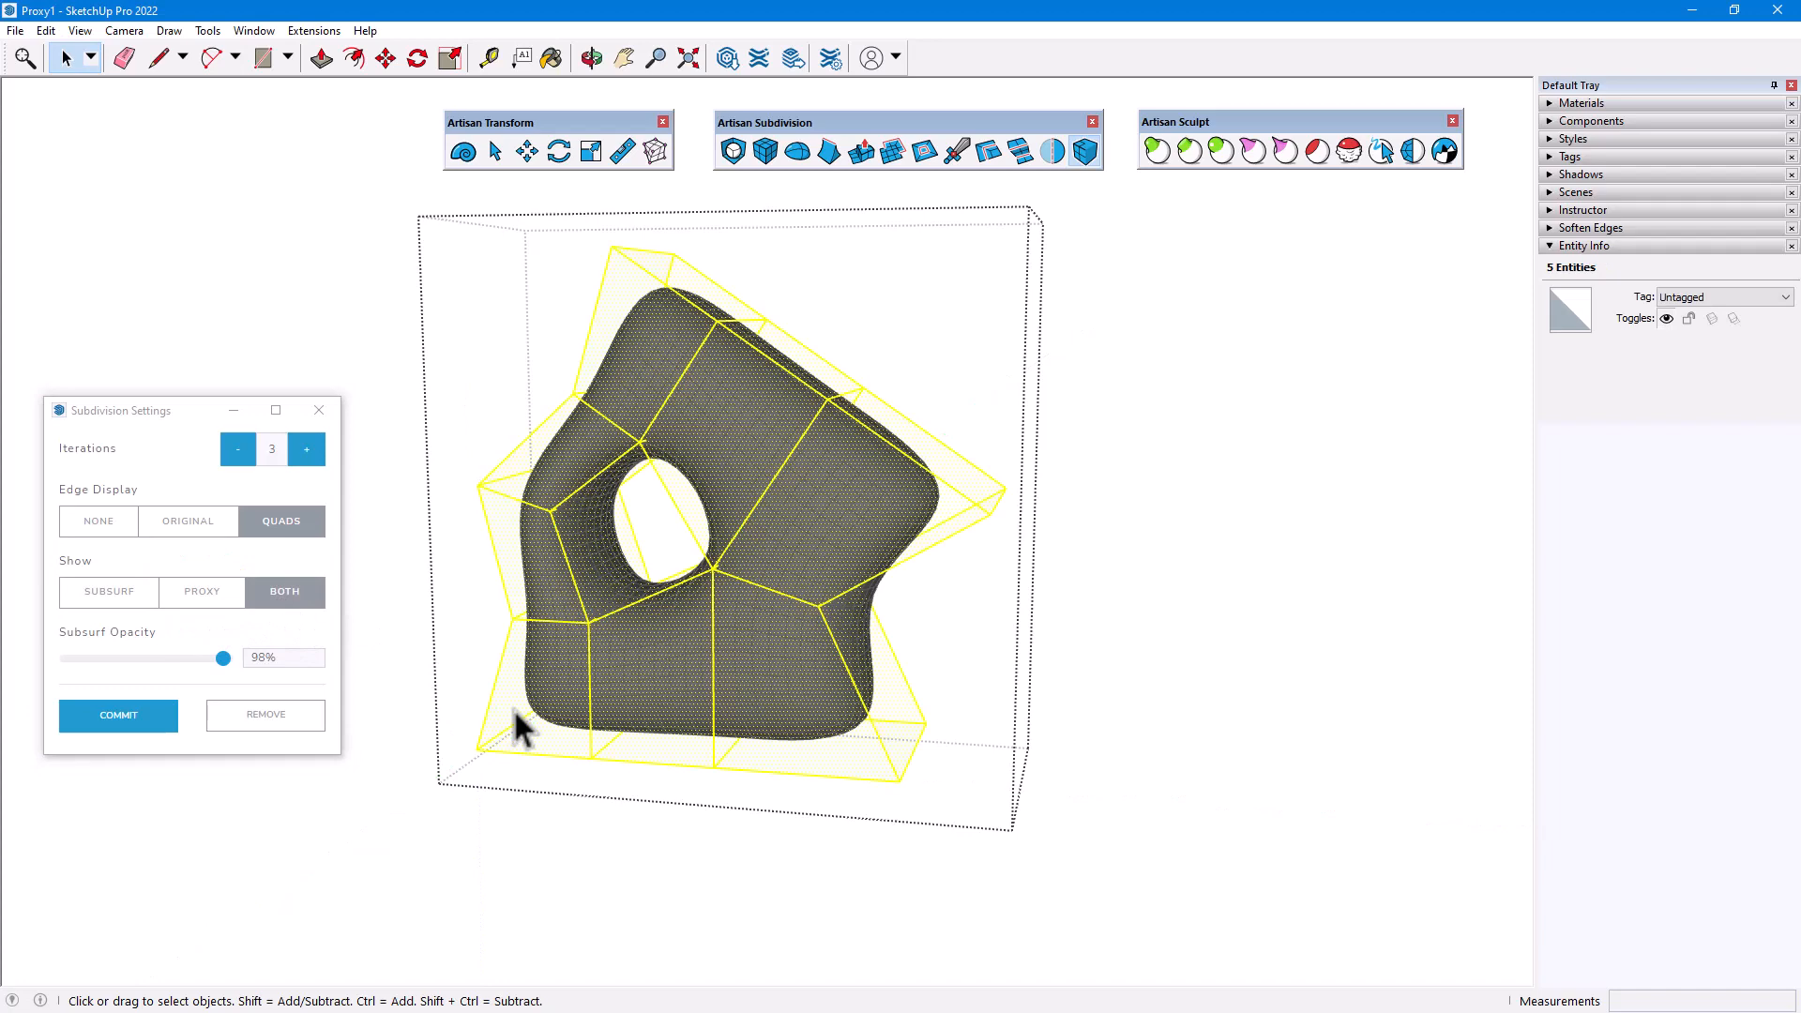
left_click(1052, 156)
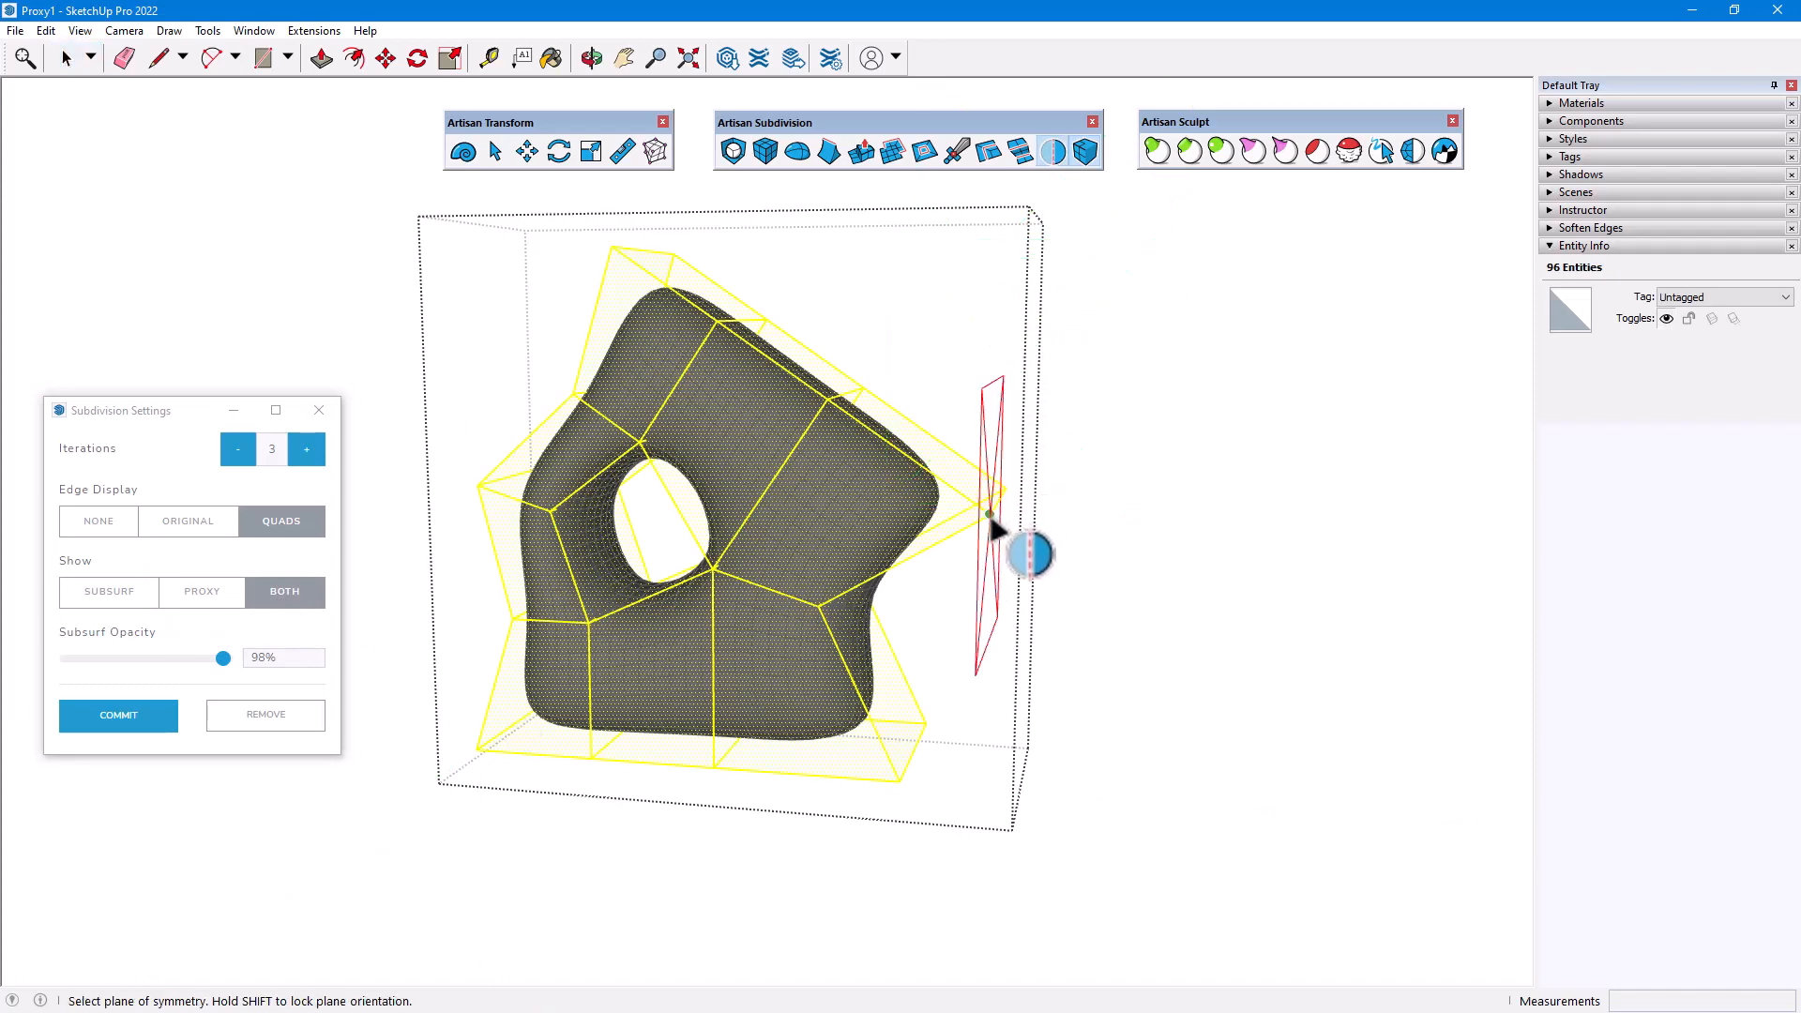
left_click(1021, 516)
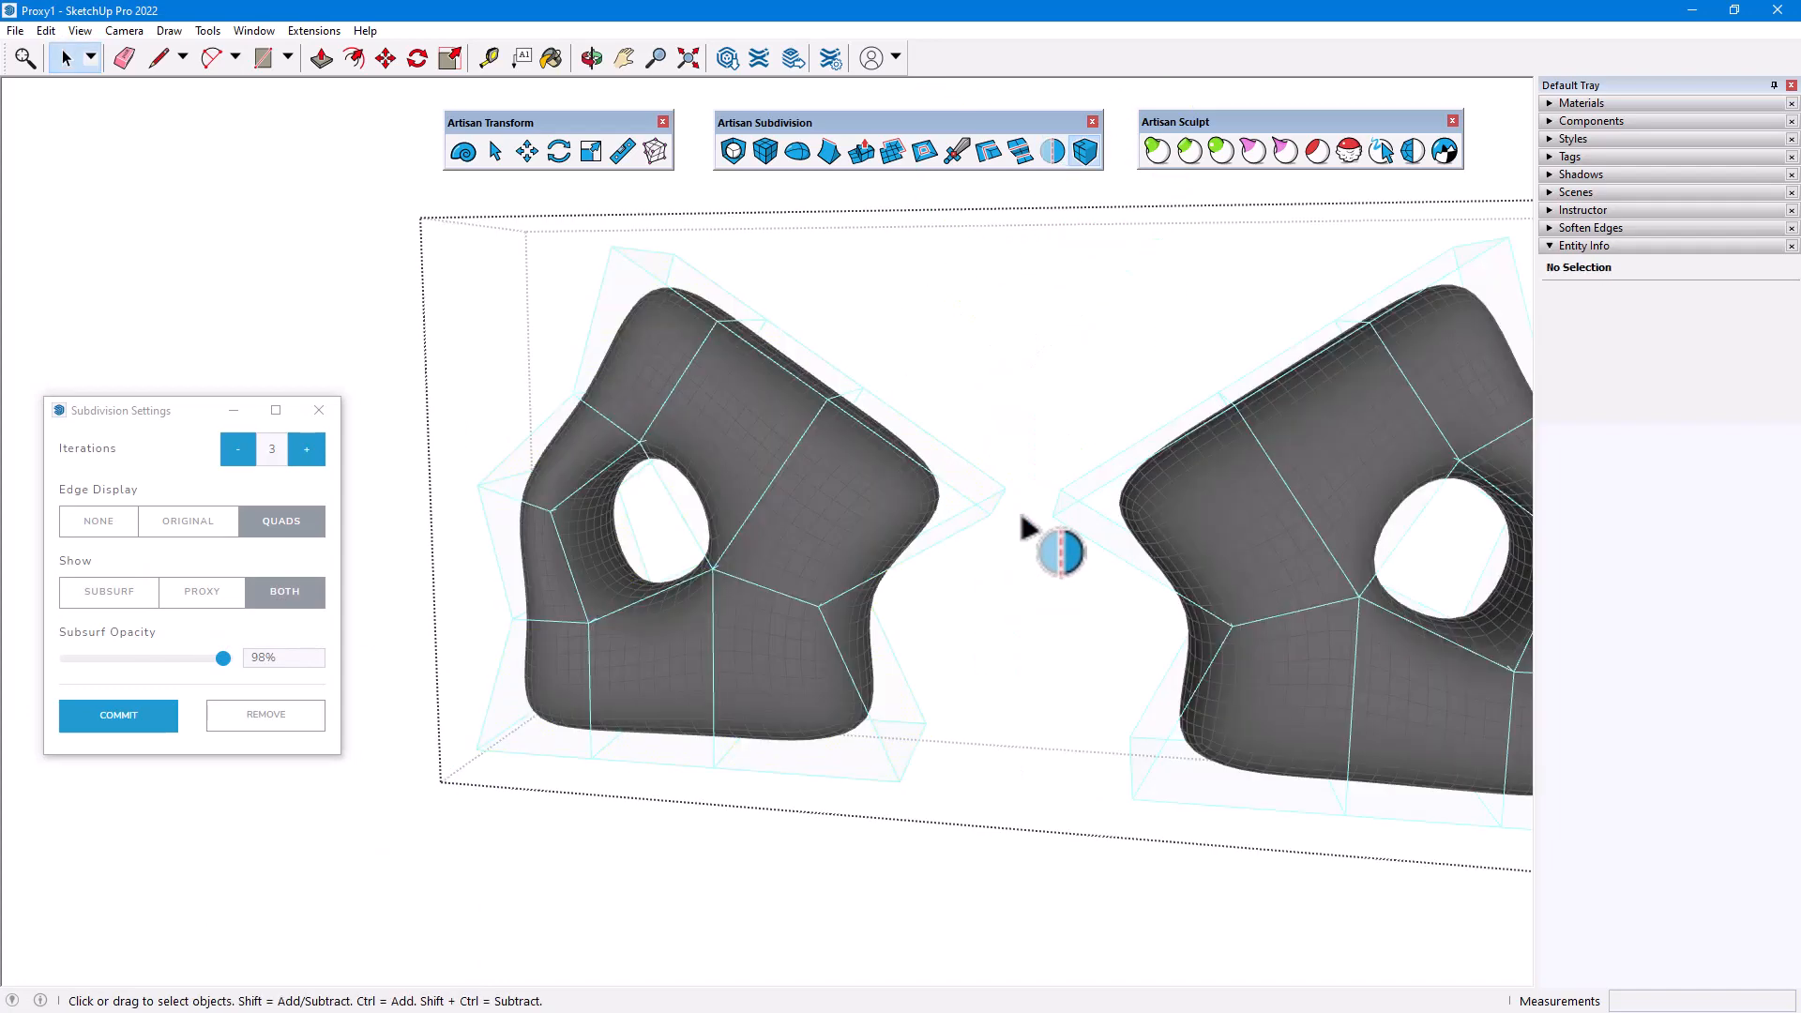
scroll(583, 634, "down", 3)
scroll(1109, 582, "up", 1)
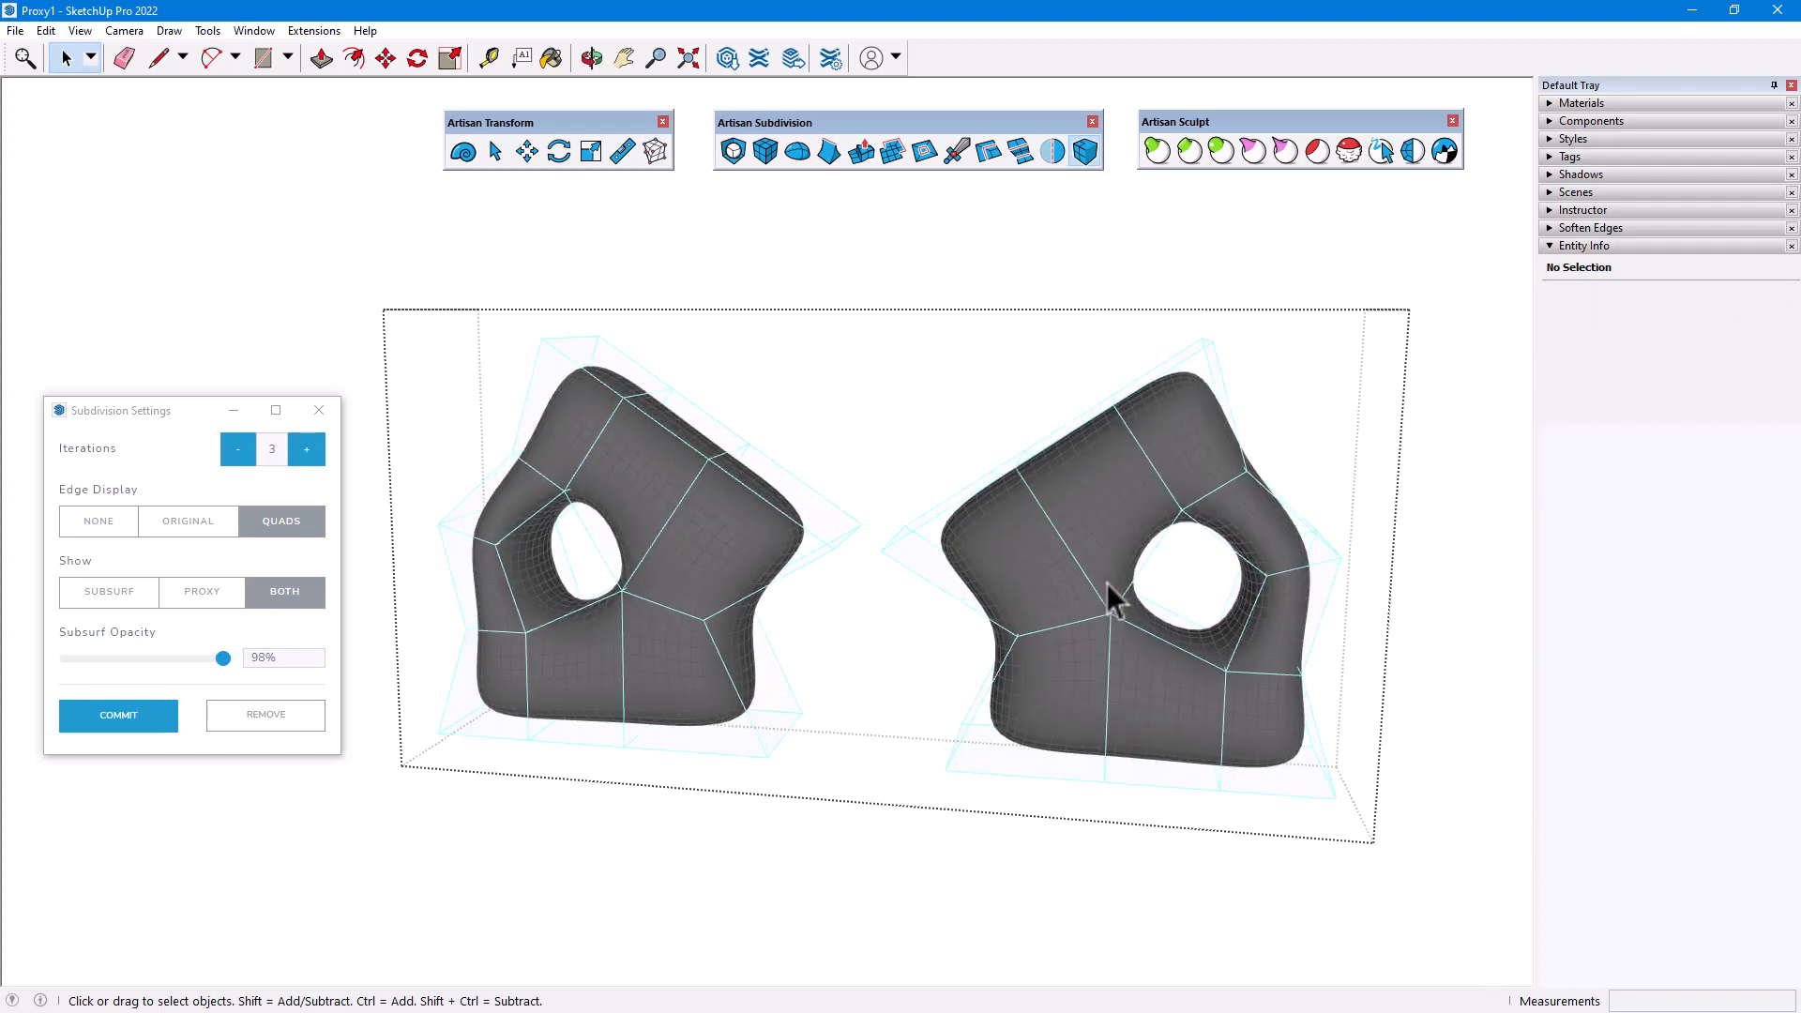
Step: Mirror both proxy meshes together across a horizontal plane through their upper parts, keeping the lower portions, and commit the subdivision
left_click(918, 575)
left_click(820, 516, "shift")
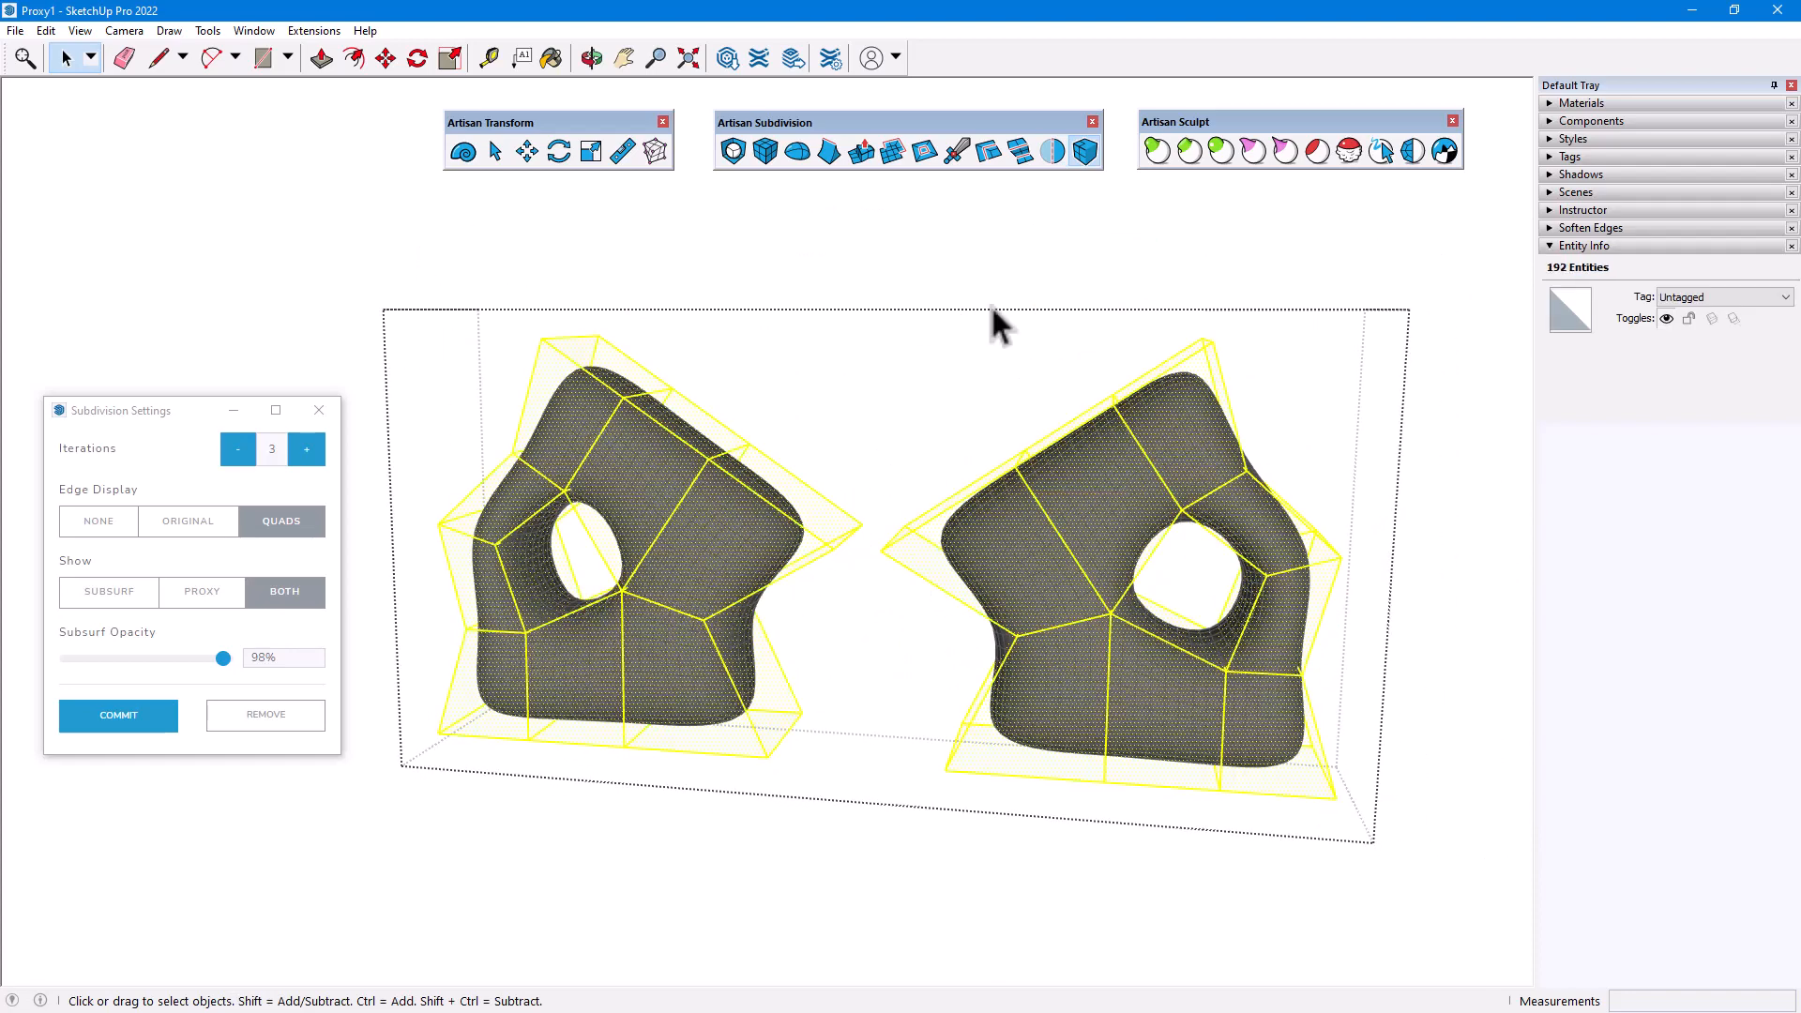
left_click(1052, 152)
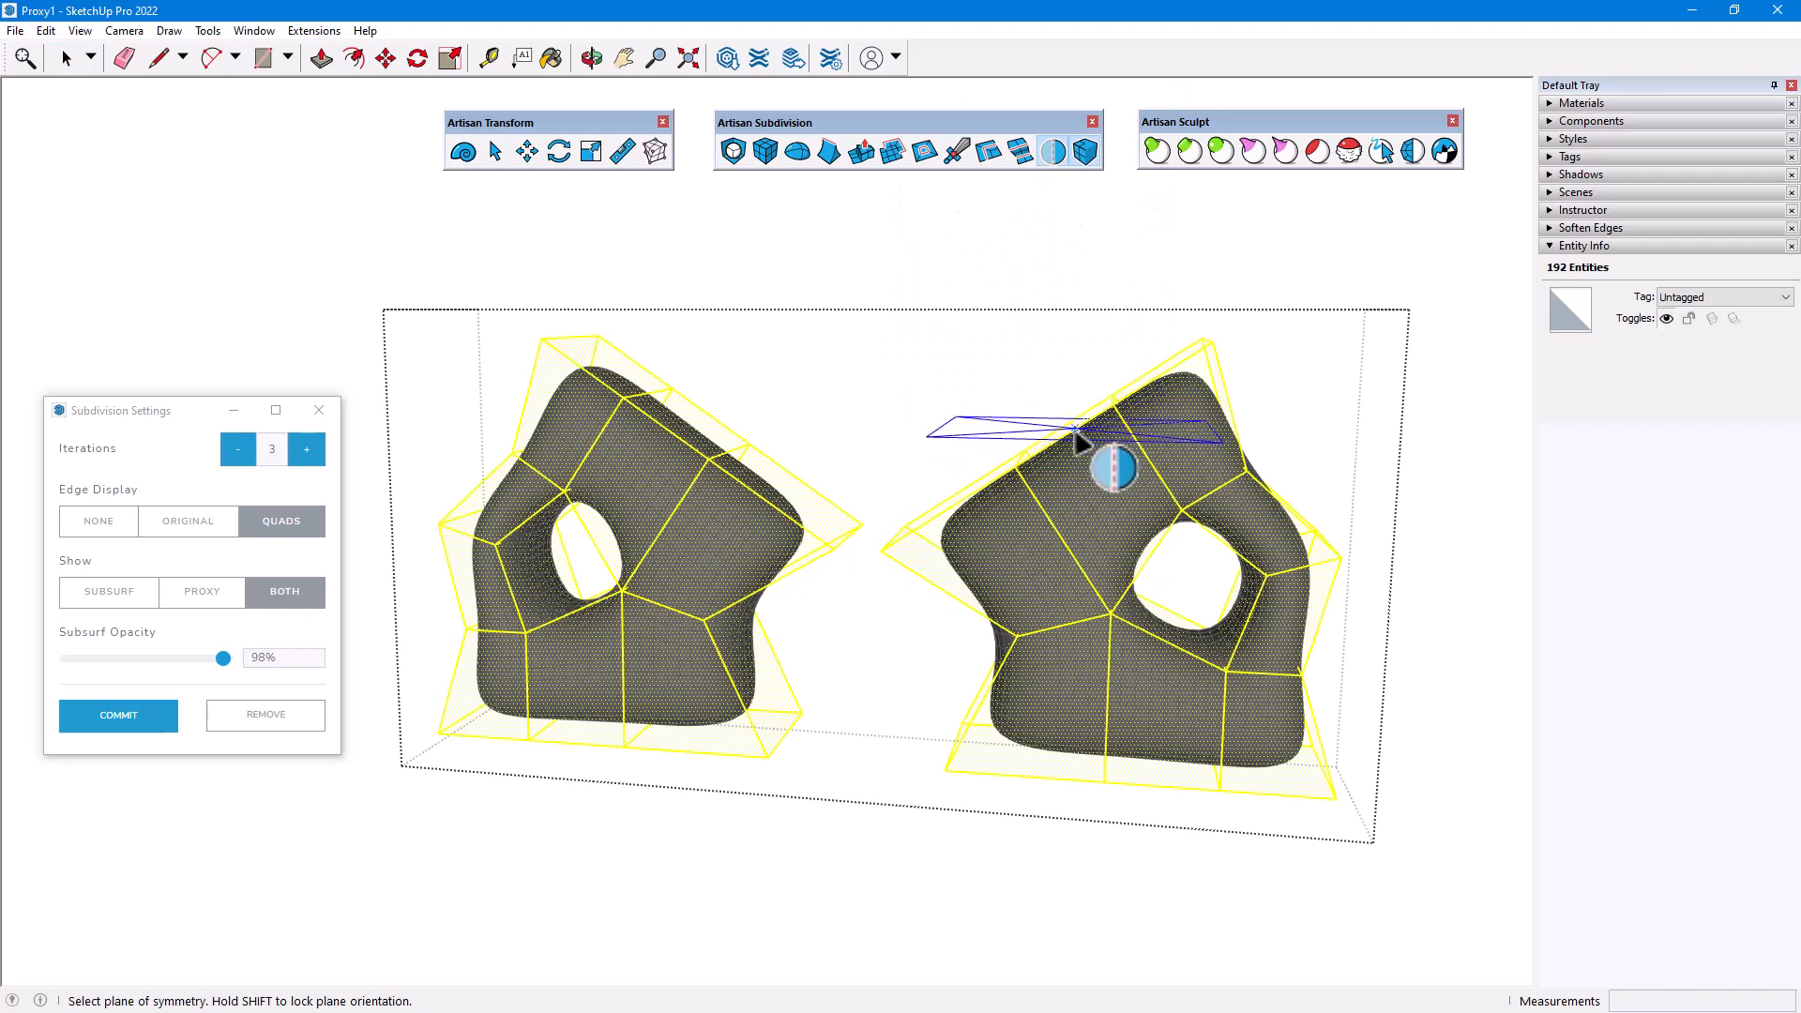
left_click(1099, 464)
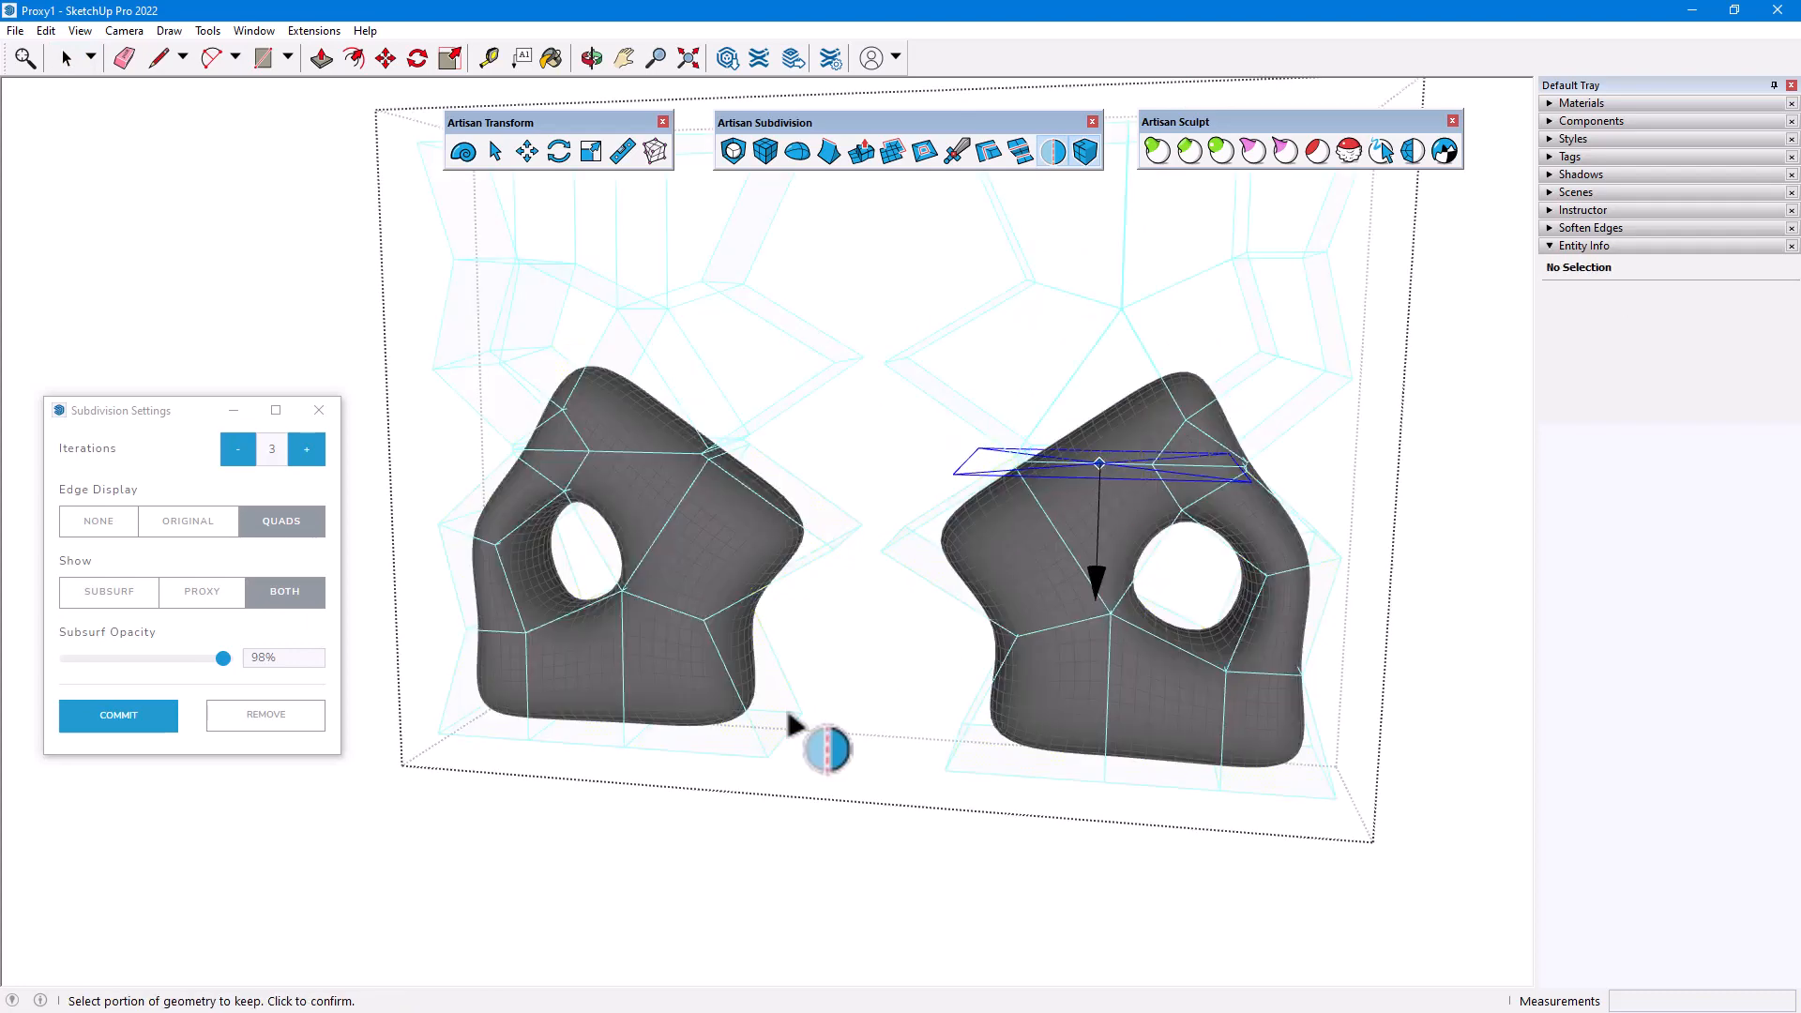
scroll(802, 736, "down", 3)
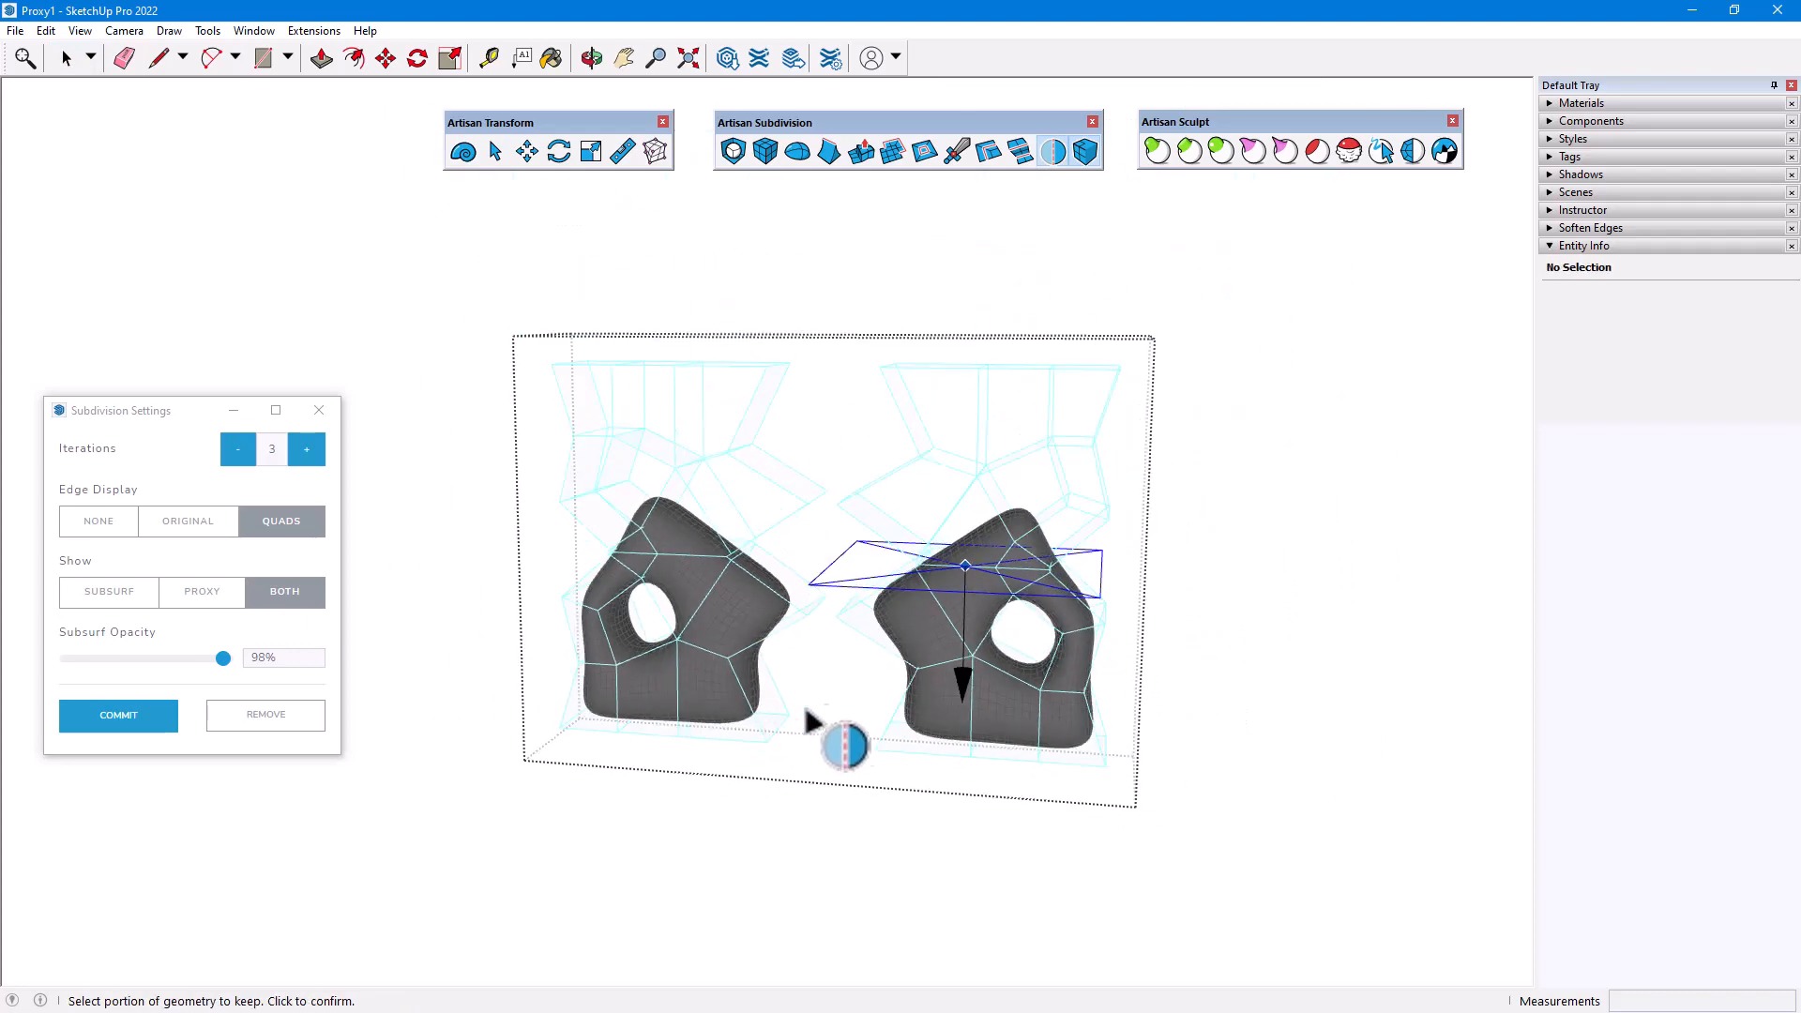
left_click(960, 671)
left_click(116, 717)
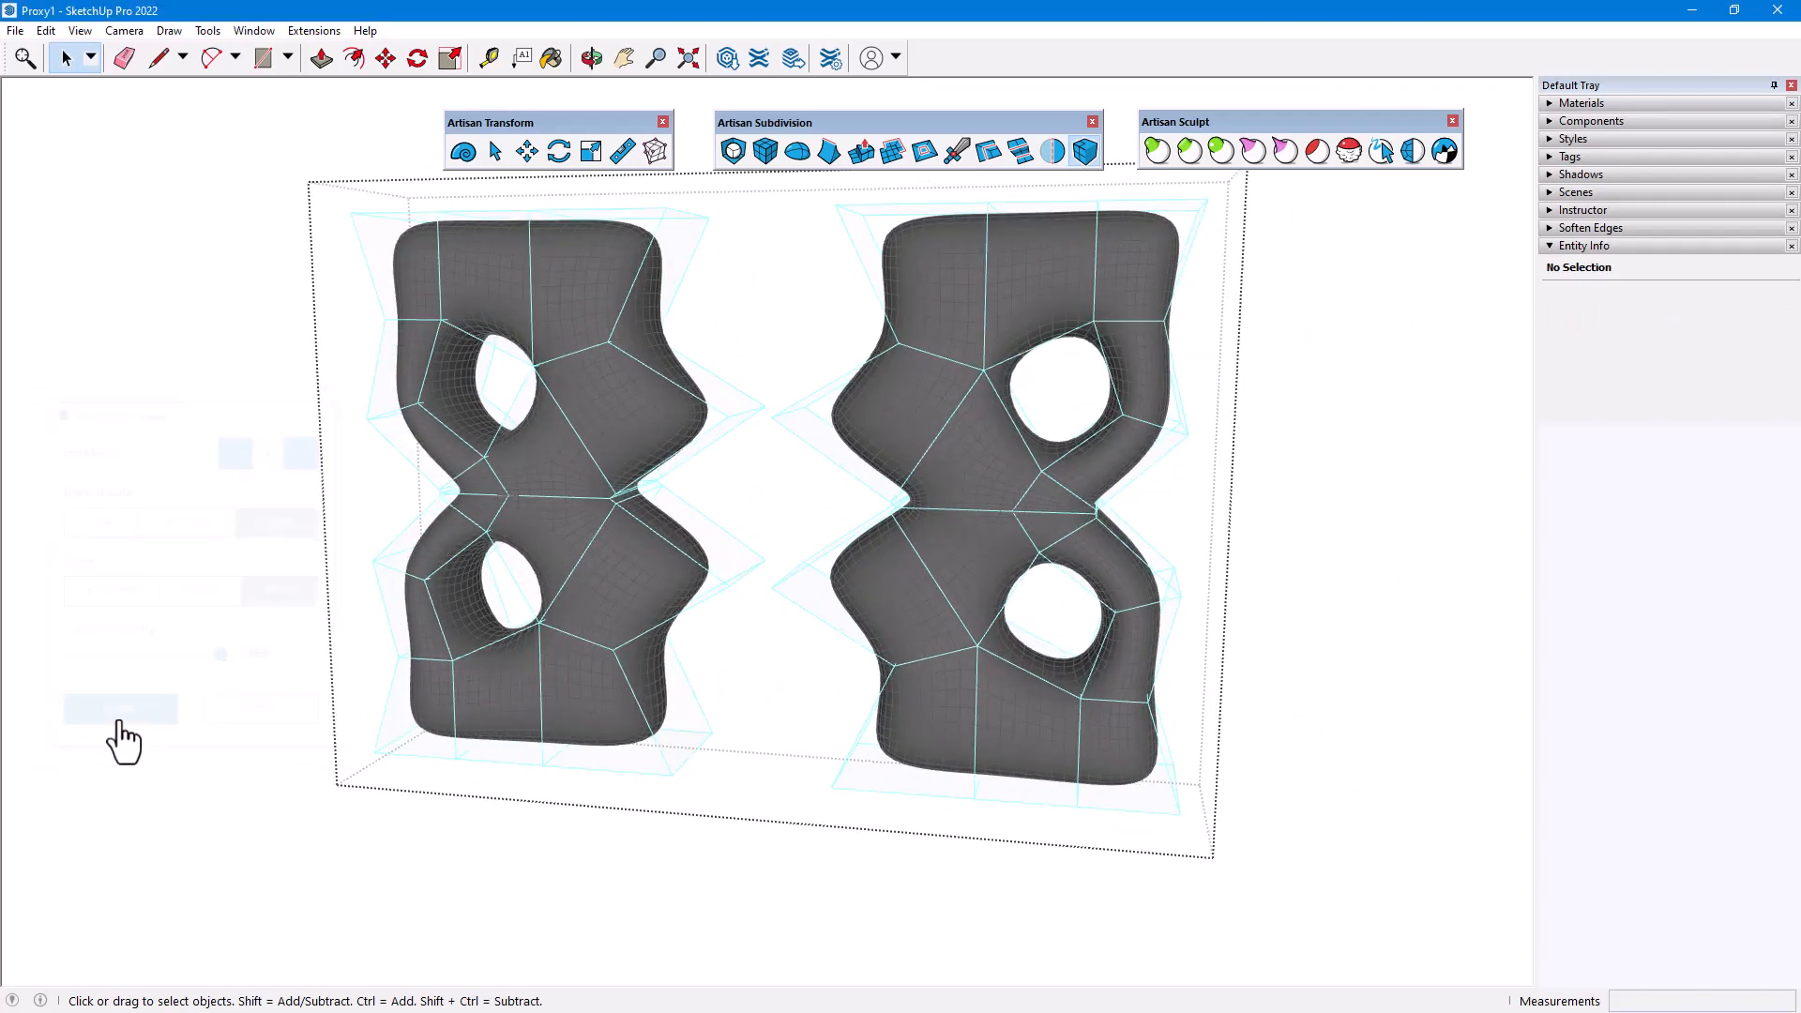
middle_click_drag(120, 735, 683, 753)
key("space")
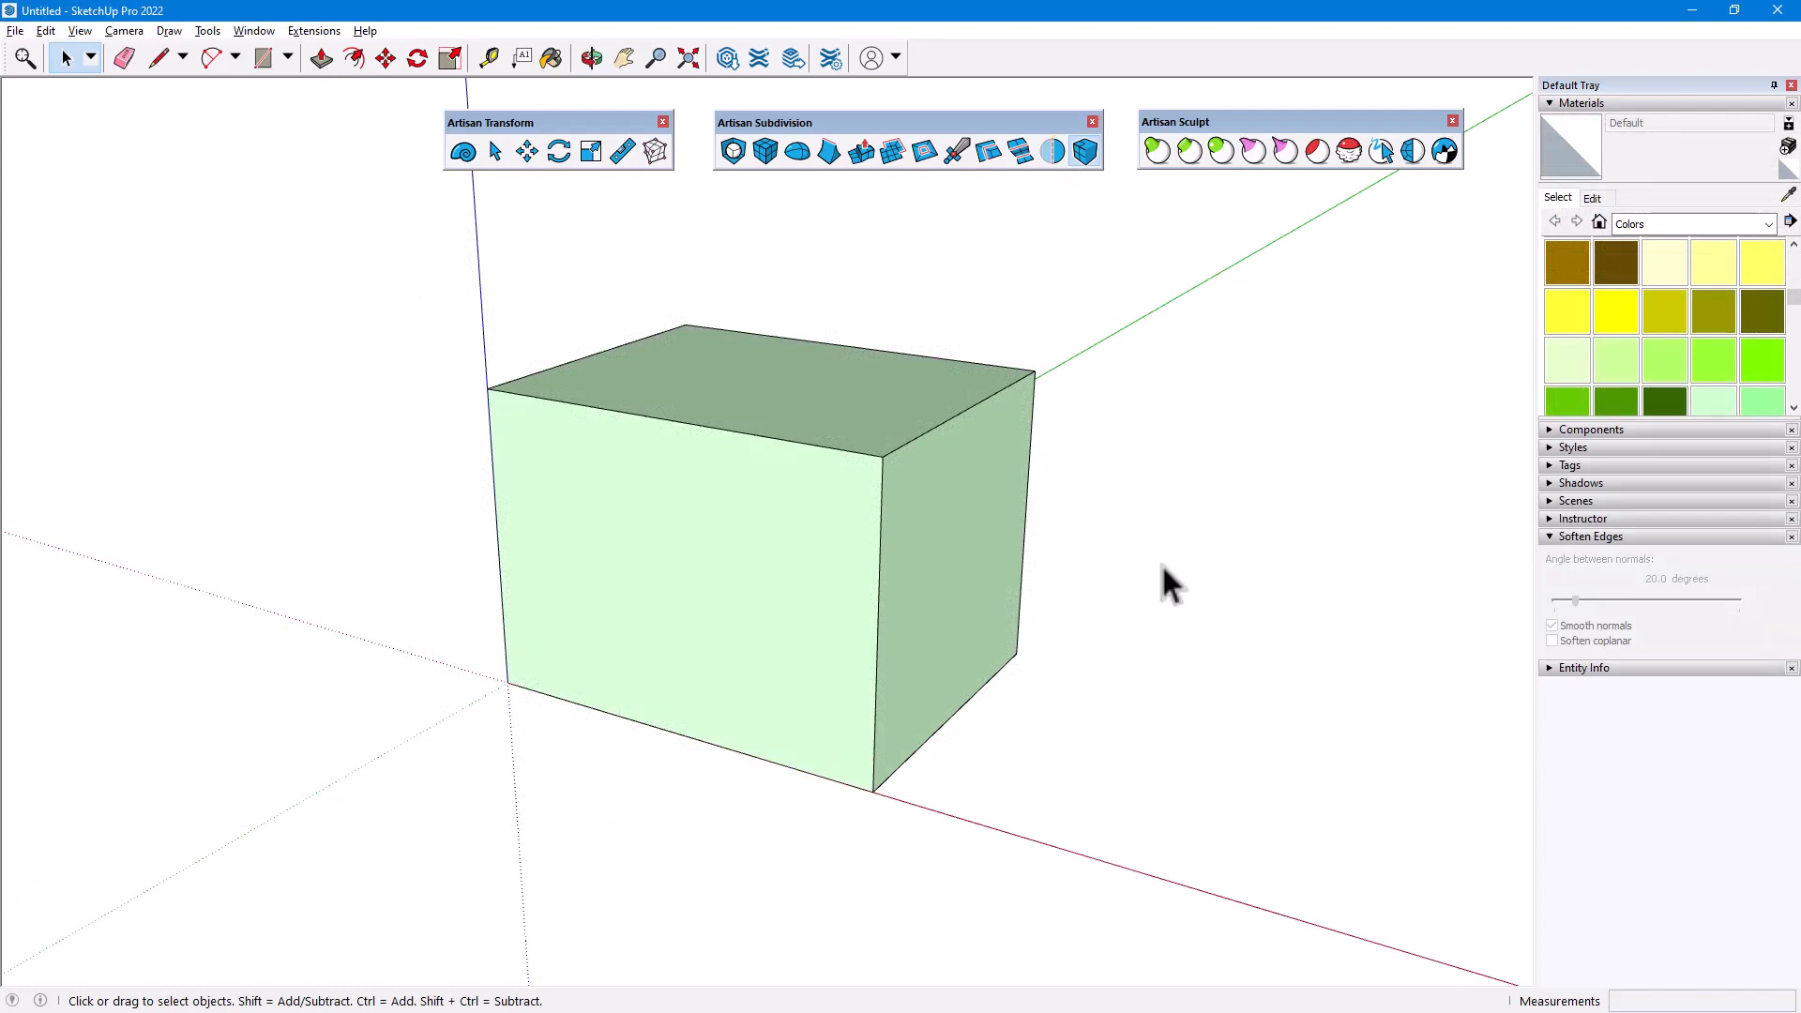
Step: Subdivide the green box's faces four times with Catmull-Clark subdivision into a dense dome mesh
left_click_drag(433, 298, 434, 298)
left_click(734, 151)
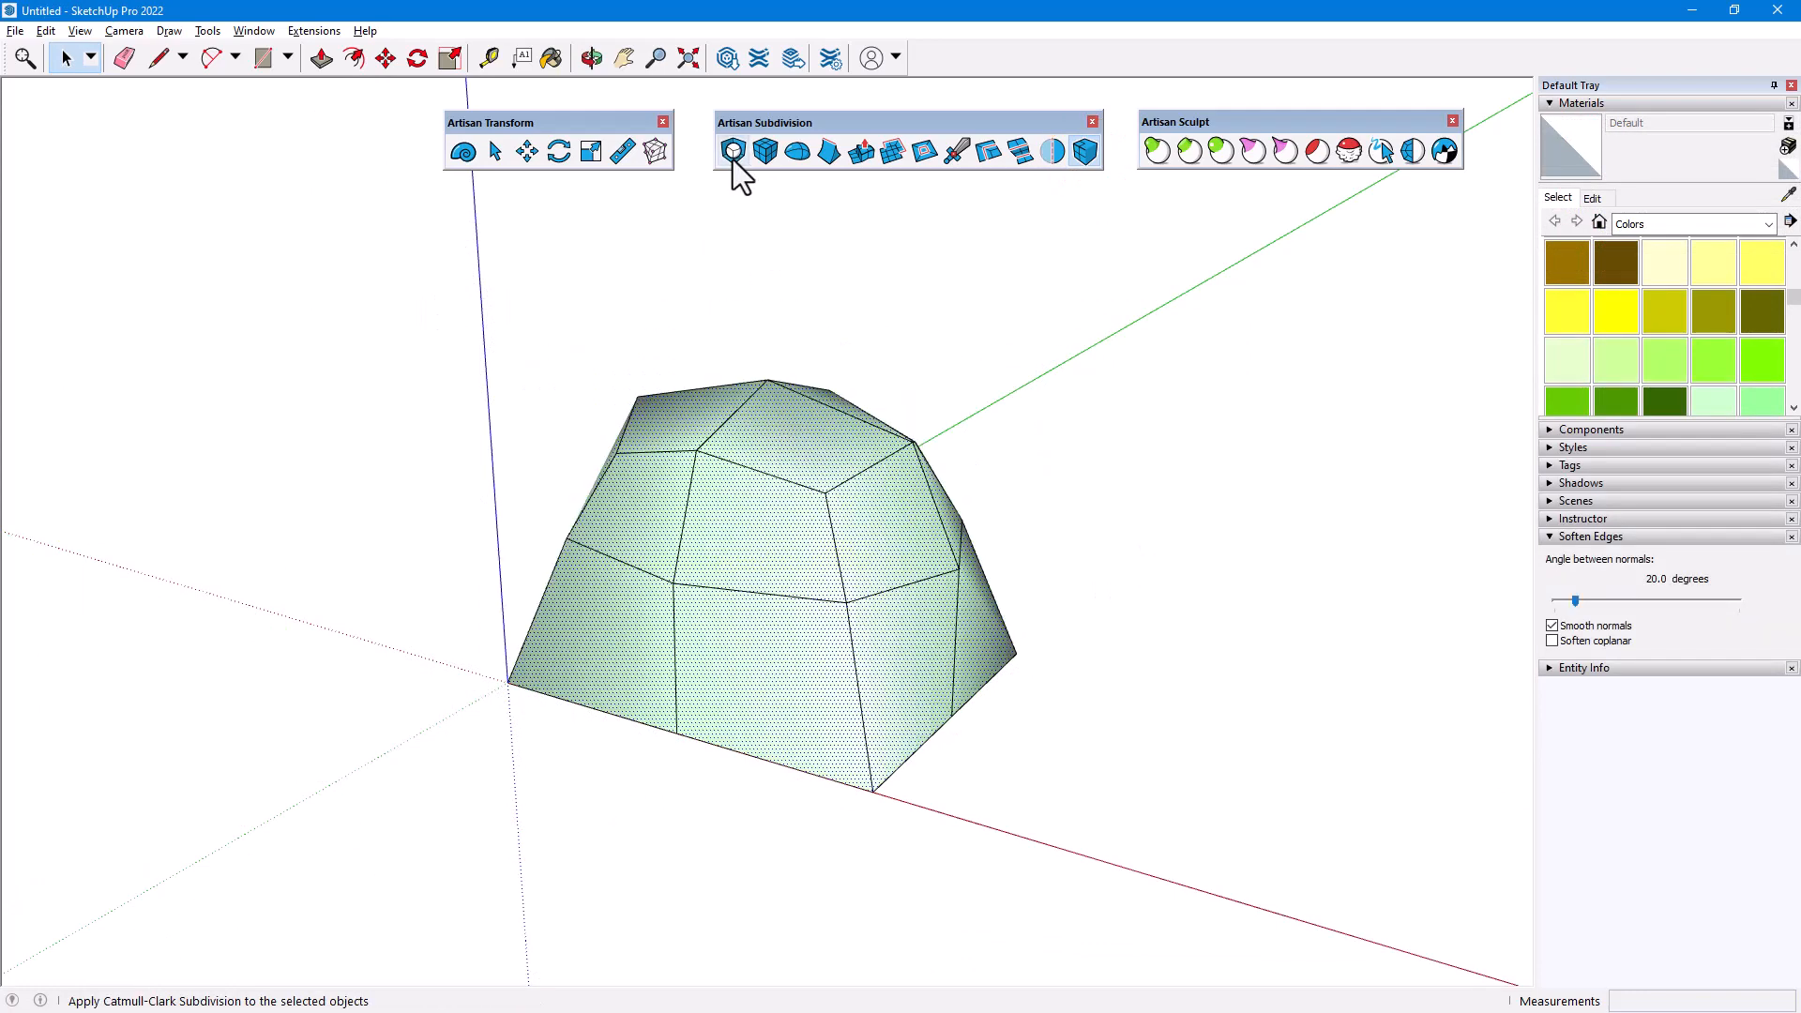
left_click(733, 151)
left_click(734, 152)
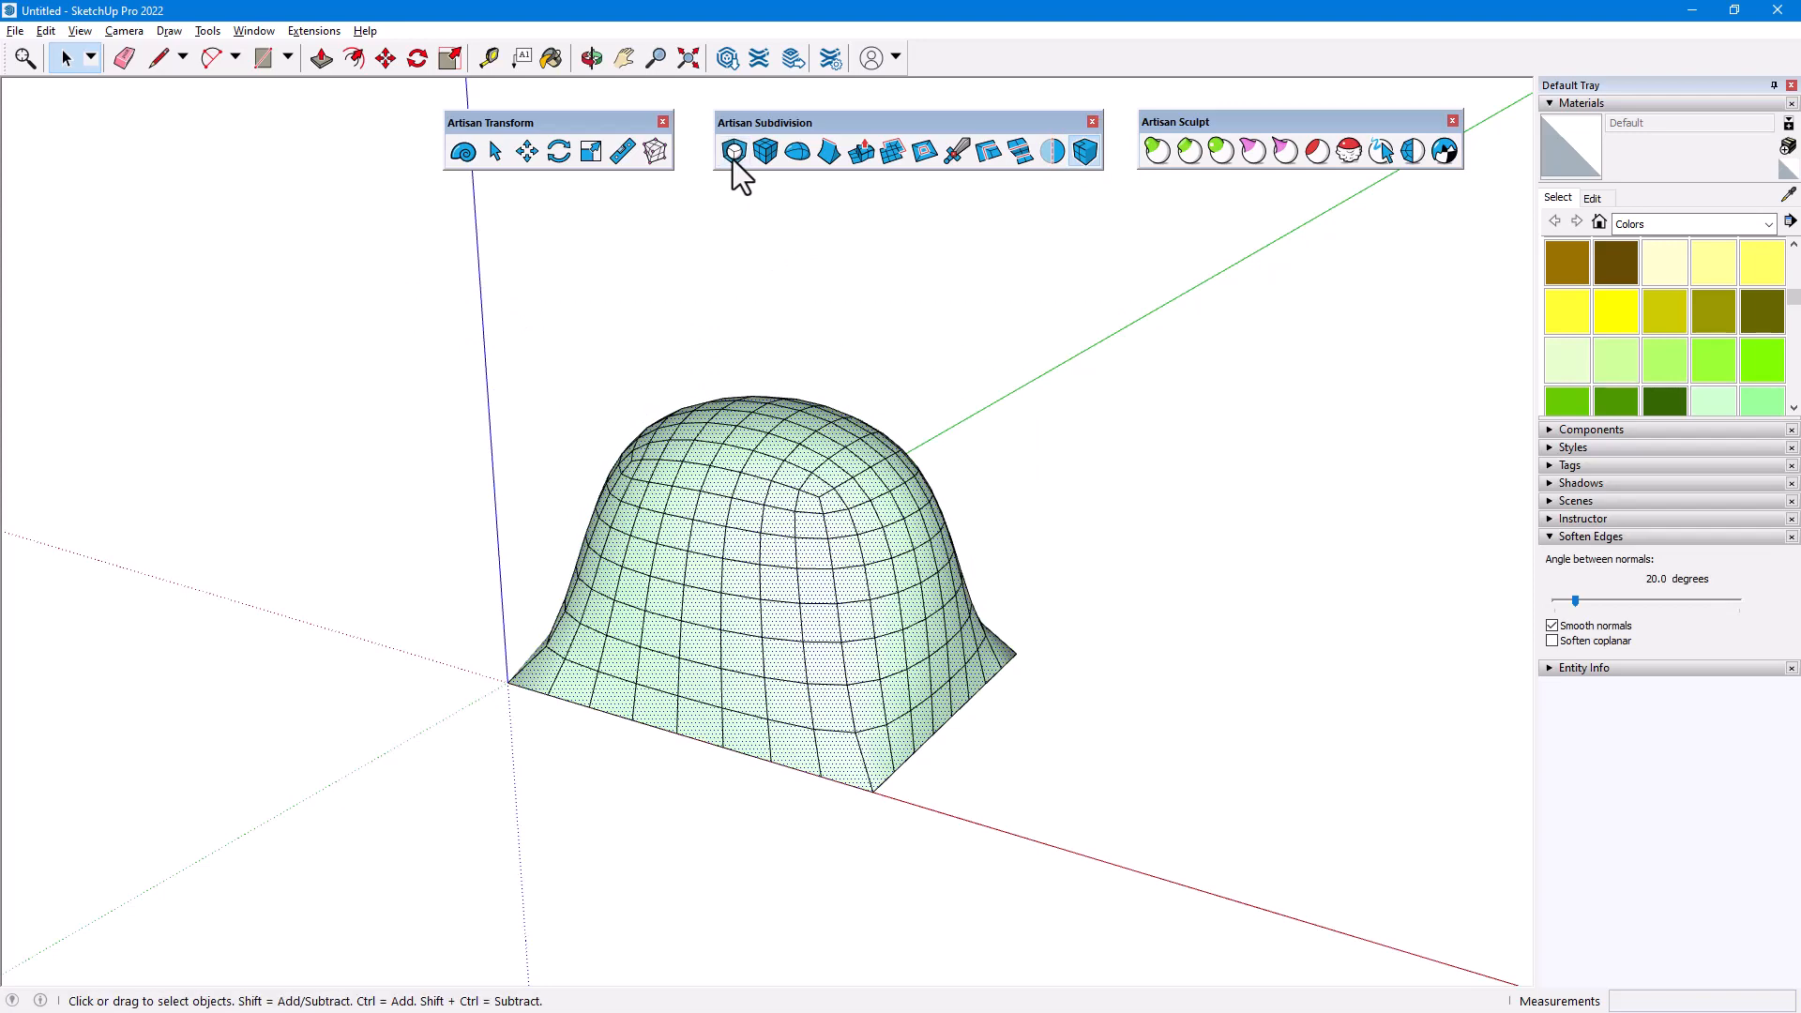
left_click(733, 152)
left_click(744, 294)
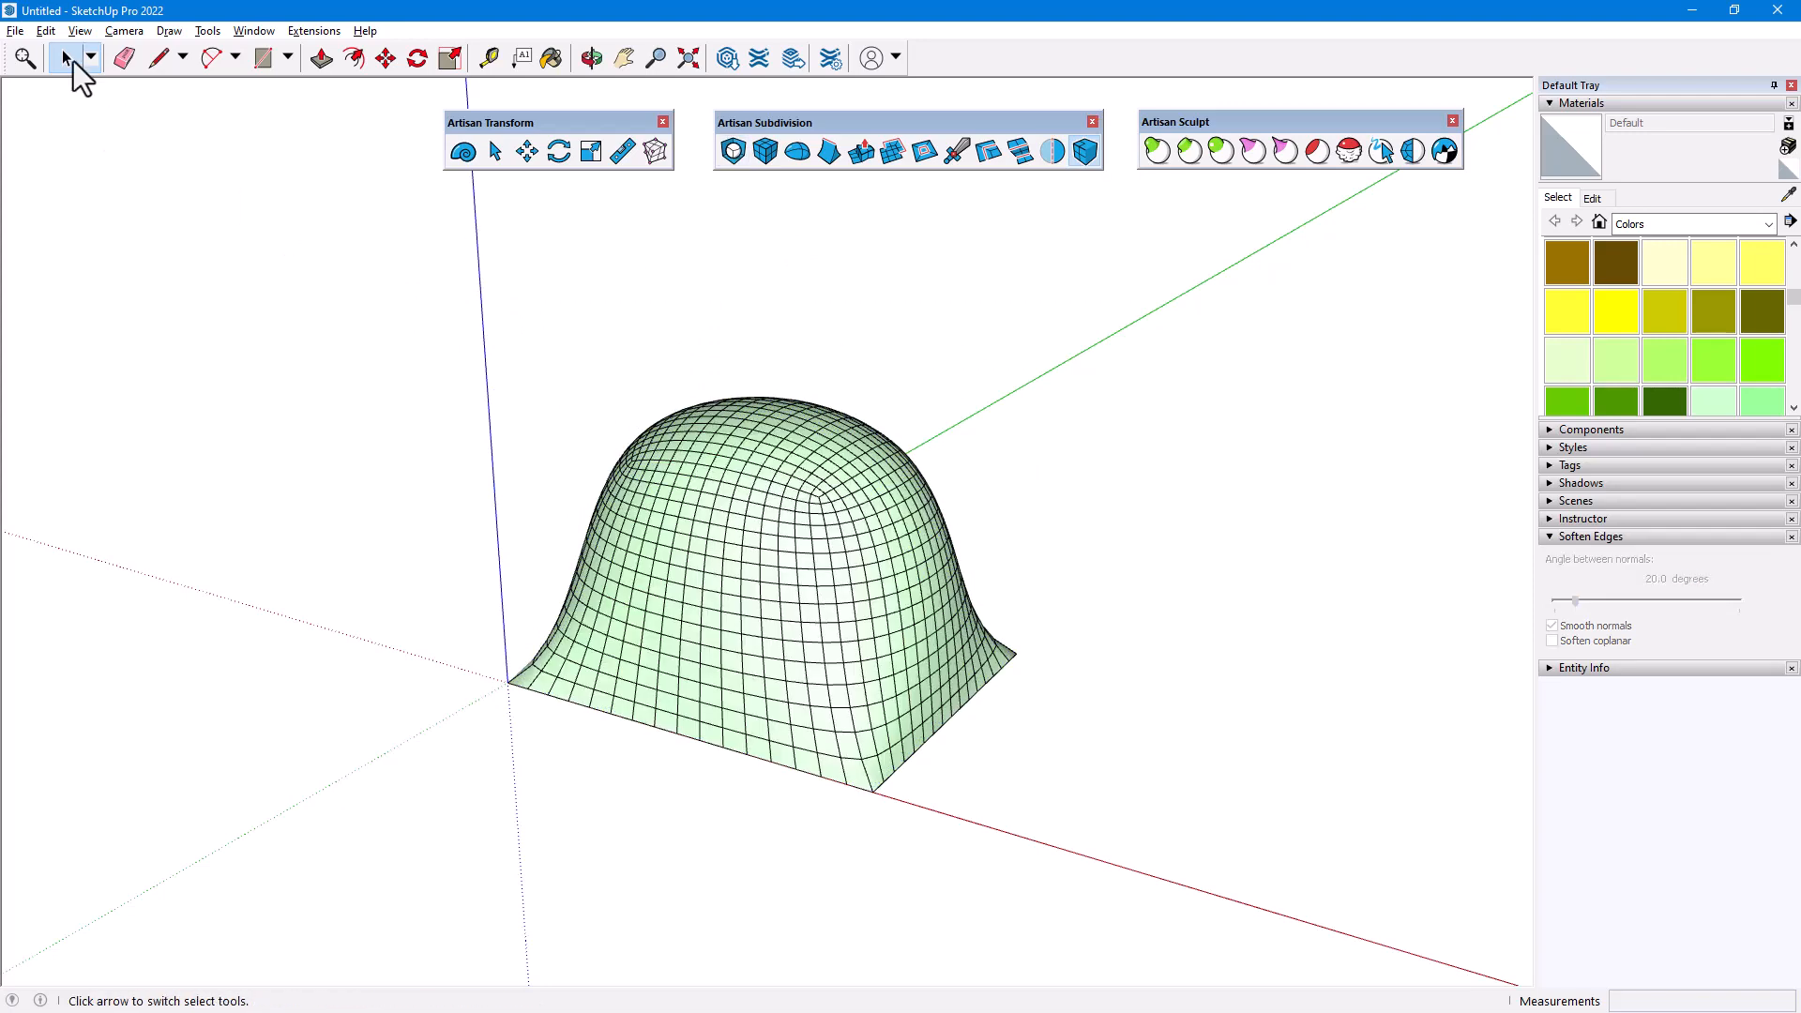
Step: Inspect the green dome with hidden geometry switched on and off, and with its quad edges hidden and shown again
left_click(79, 31)
left_click(101, 102)
left_click(79, 31)
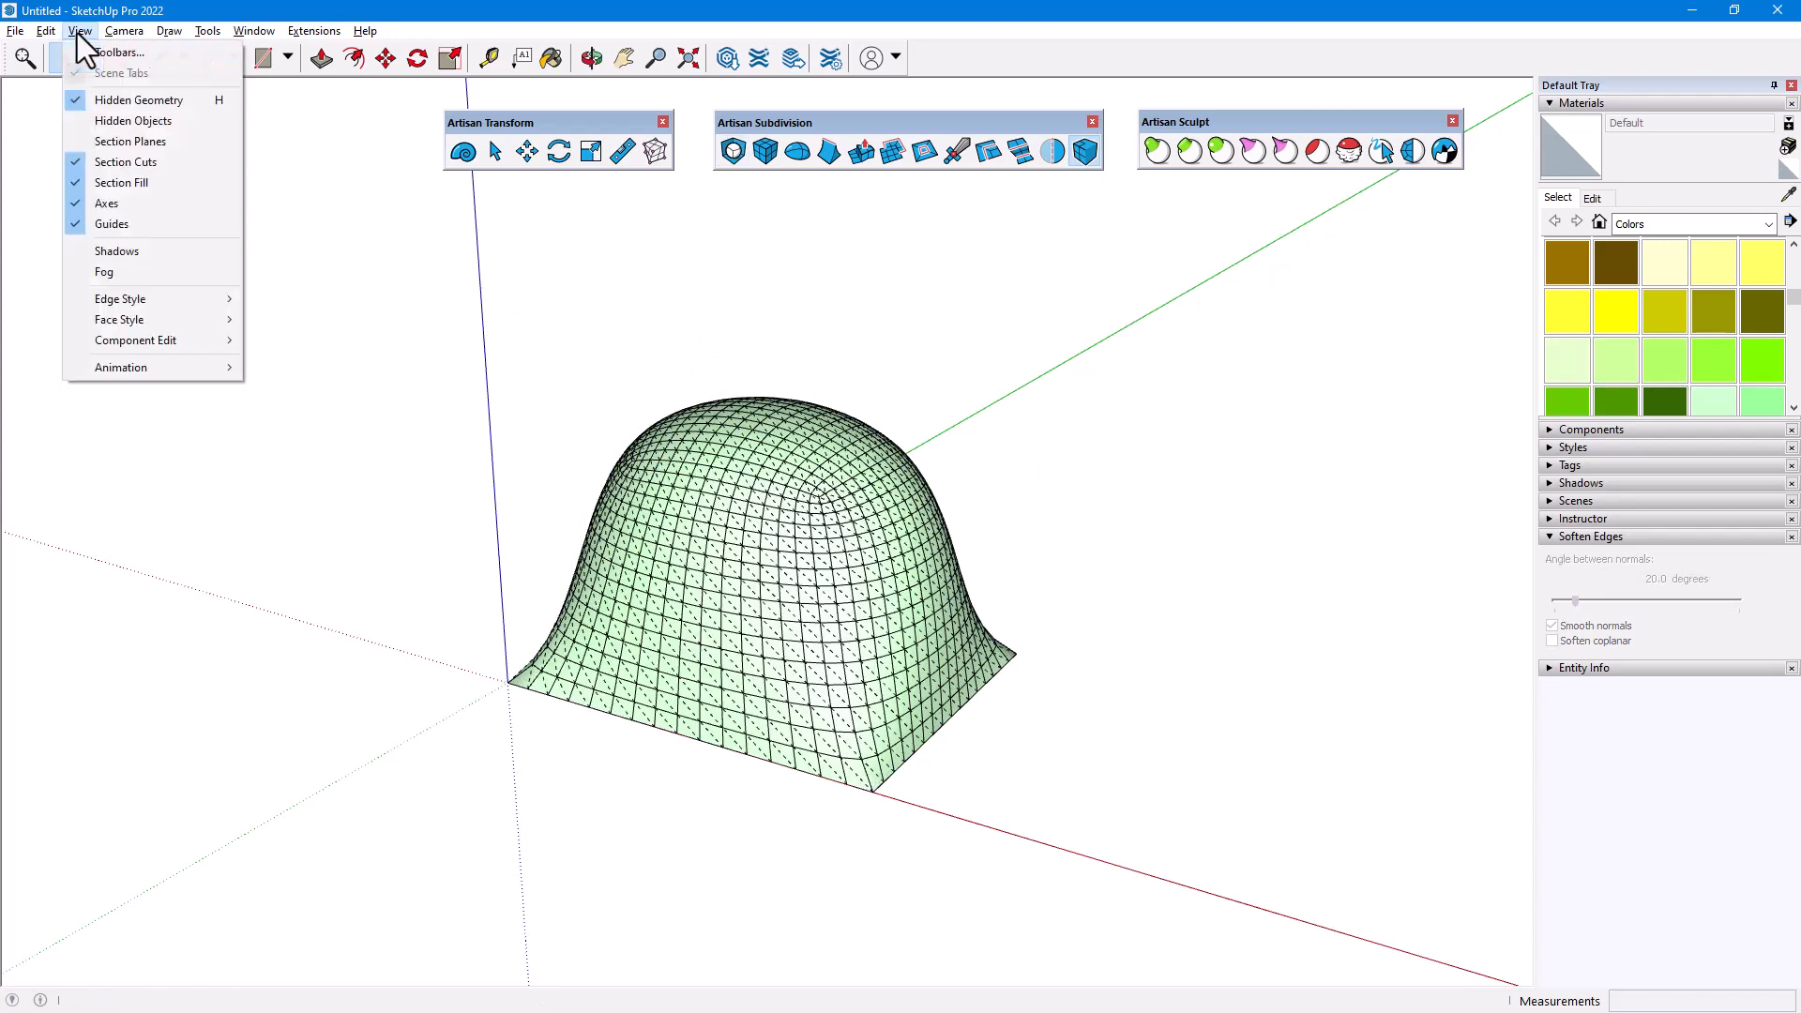
left_click(187, 100)
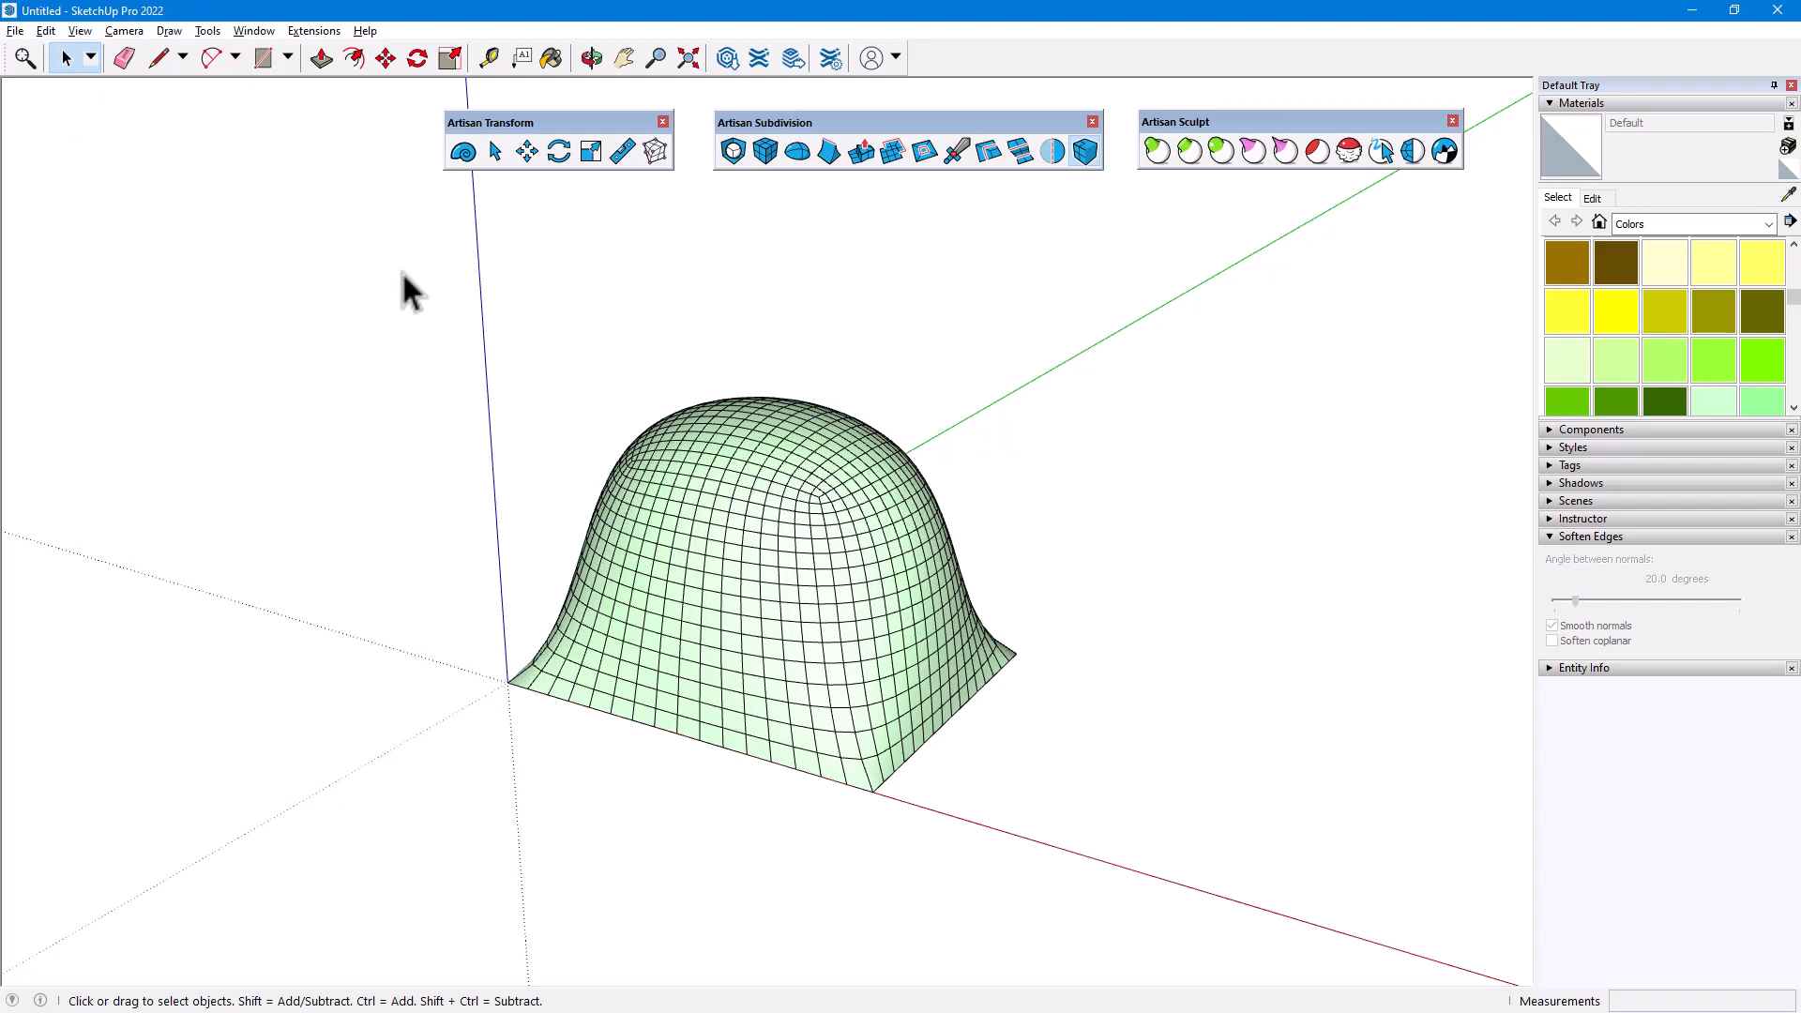
left_click(1084, 158)
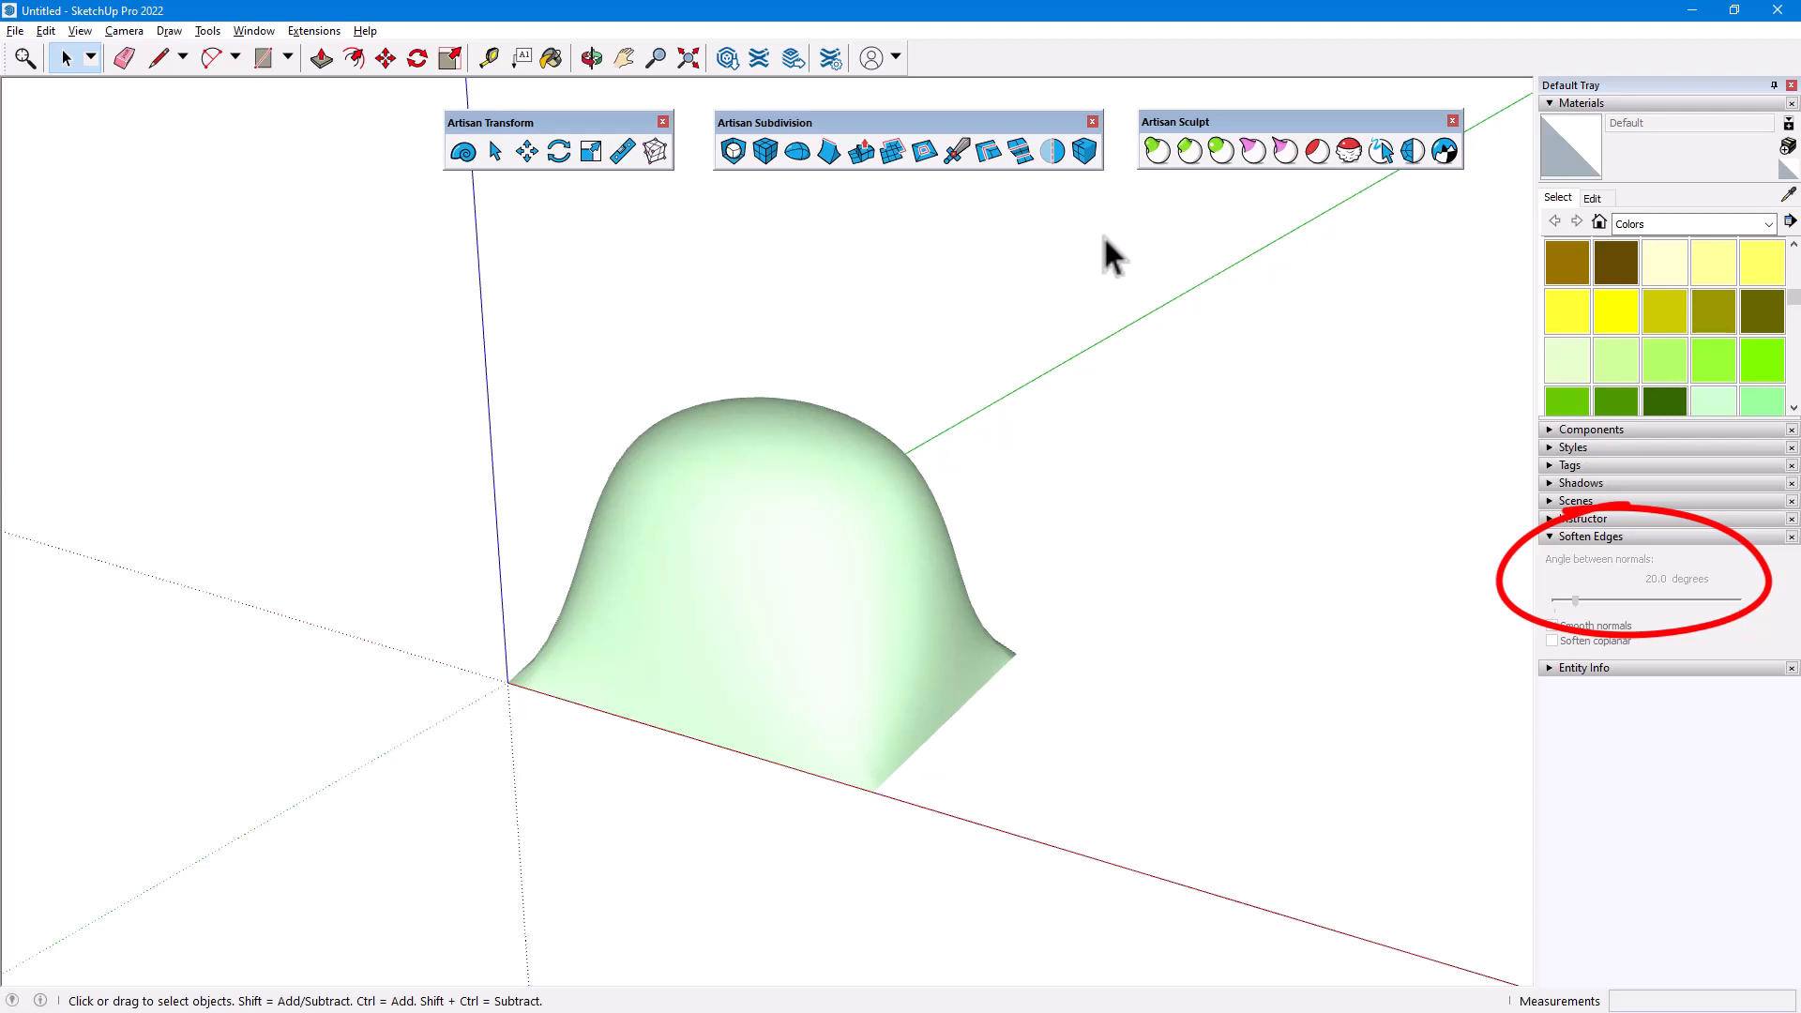
left_click(1088, 160)
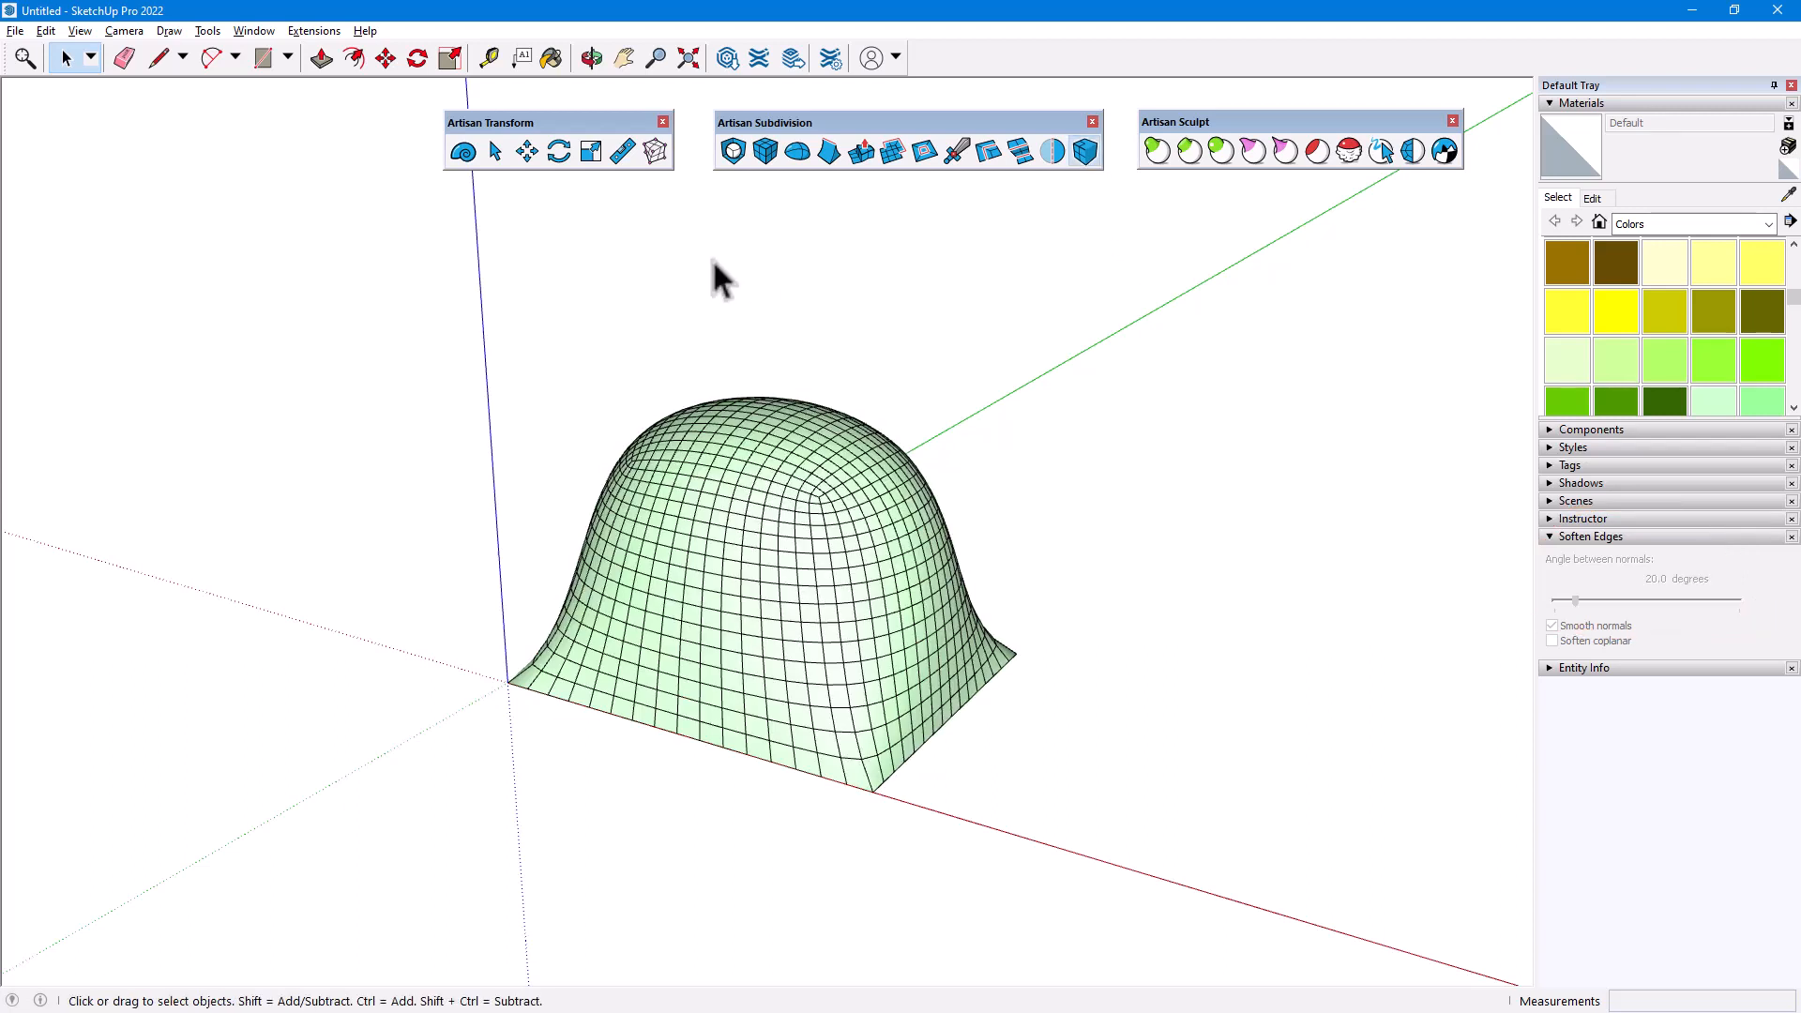
Step: Soft-move four areas of the green dome outward into bulges, using a radius of about 50' 6 1/2", and toggle its quad edges off
left_click(527, 151)
left_click_drag(779, 439, 780, 379)
middle_click_drag(781, 379, 621, 387)
left_click_drag(687, 502, 615, 501)
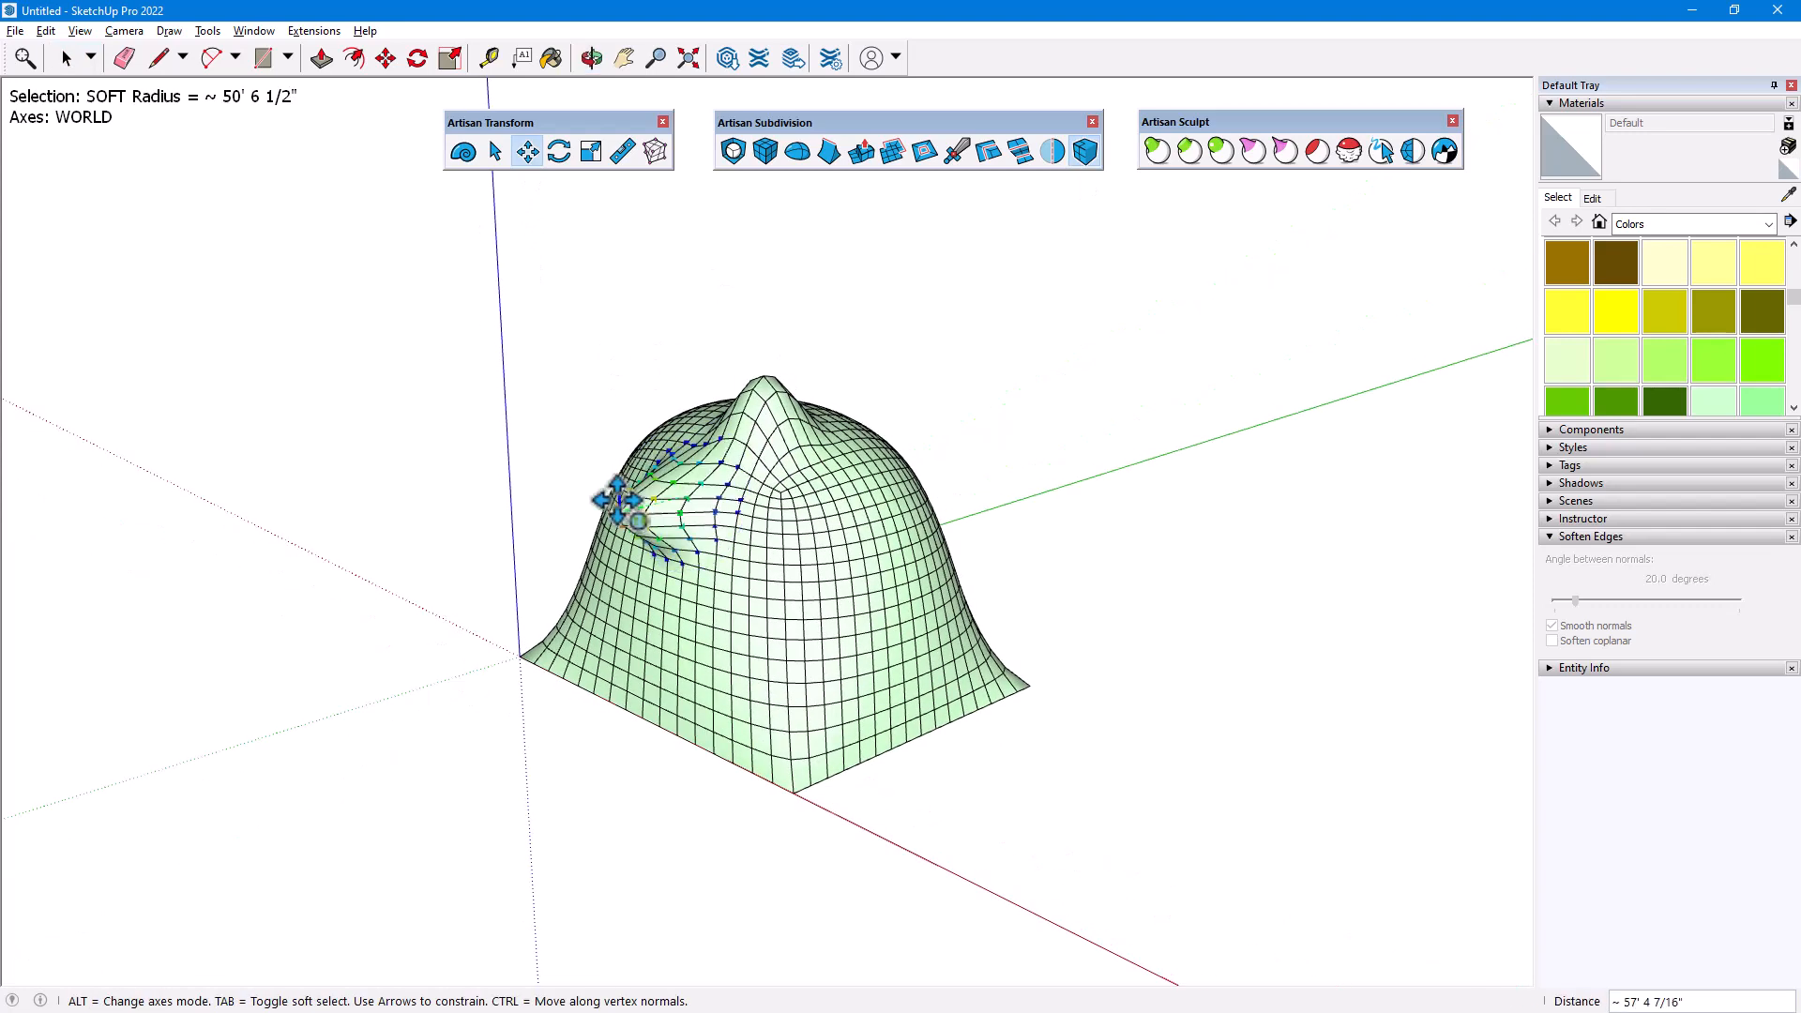
middle_click_drag(612, 501, 696, 514)
left_click_drag(906, 568, 976, 575)
middle_click_drag(976, 574, 820, 547)
left_click_drag(901, 478, 985, 374)
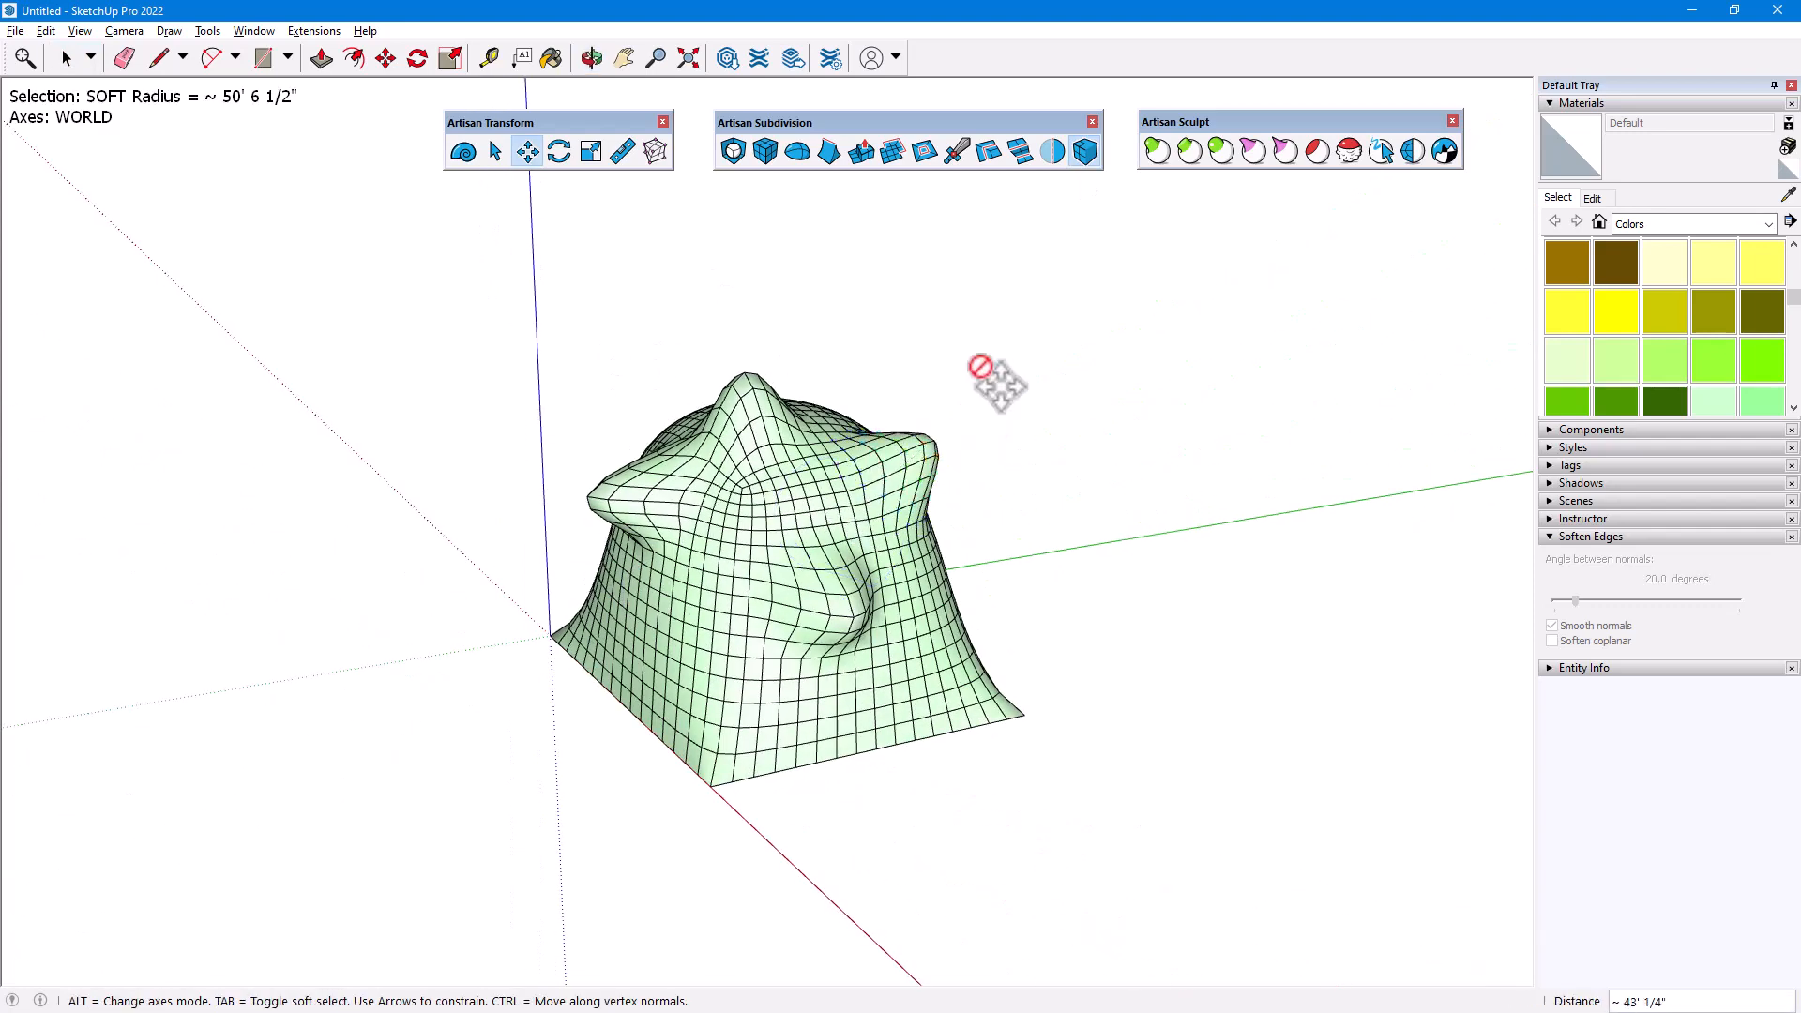
middle_click_drag(985, 374, 1065, 313)
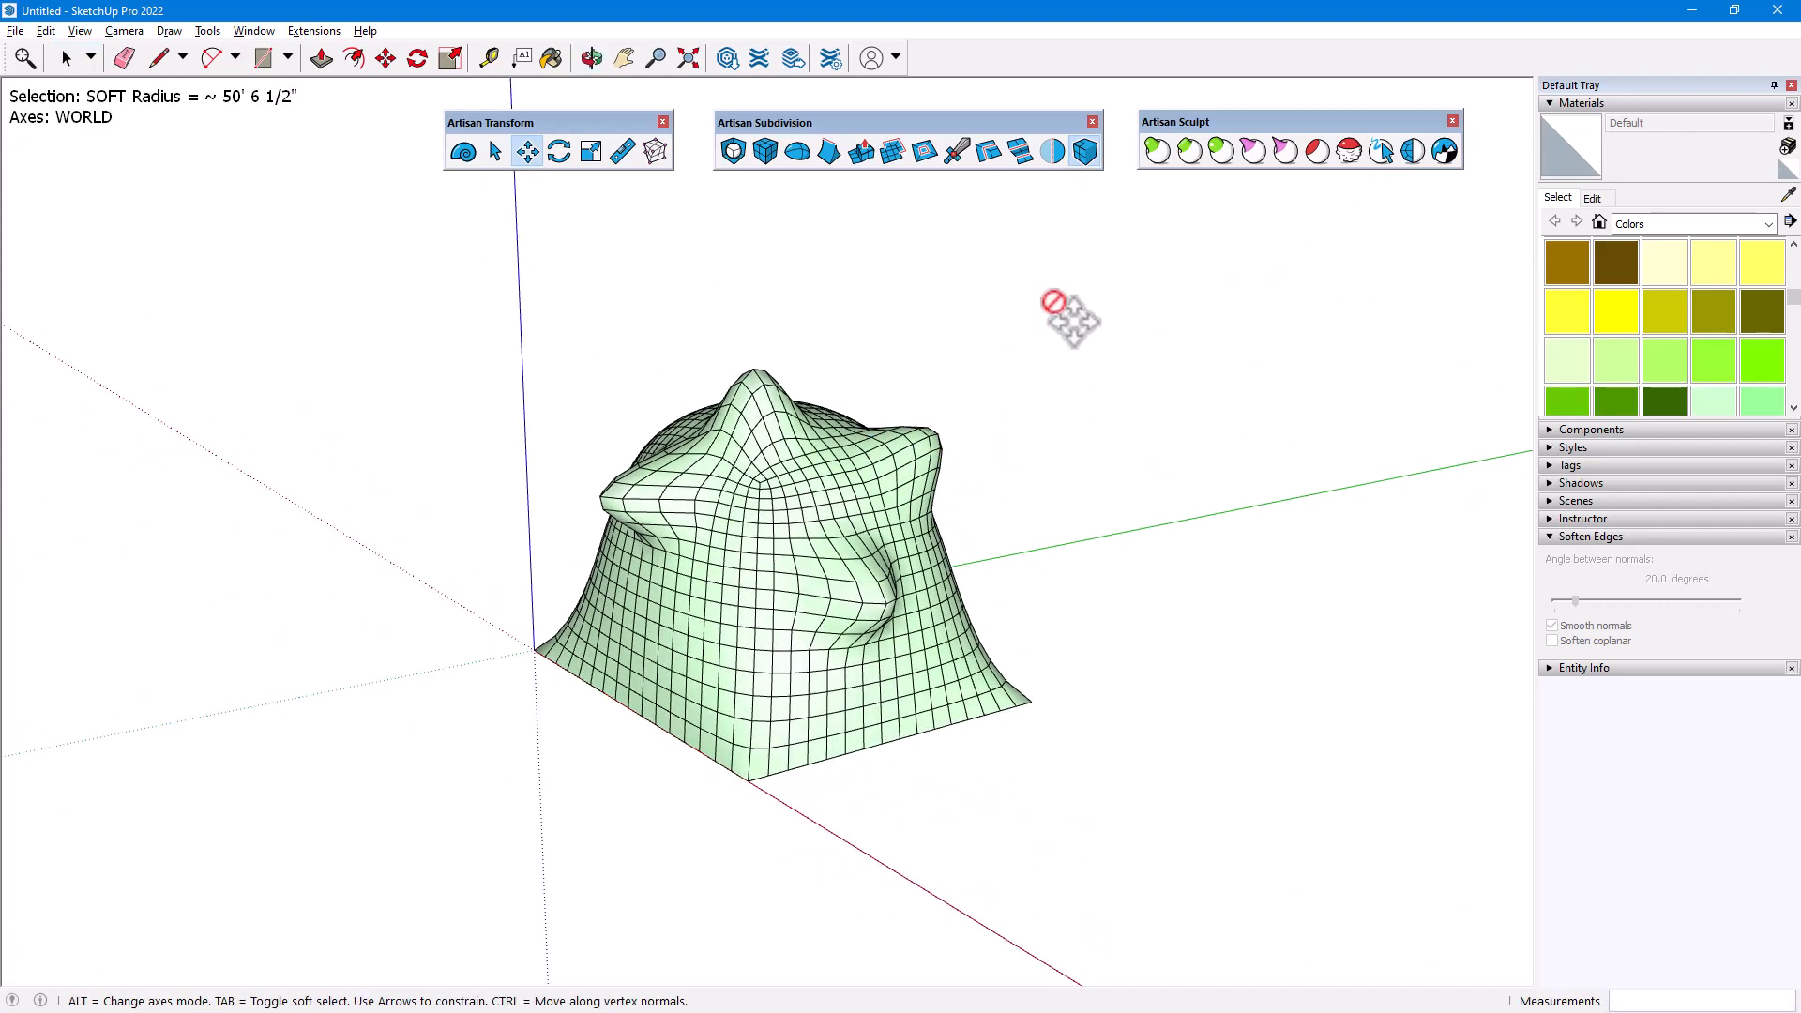
left_click(1086, 155)
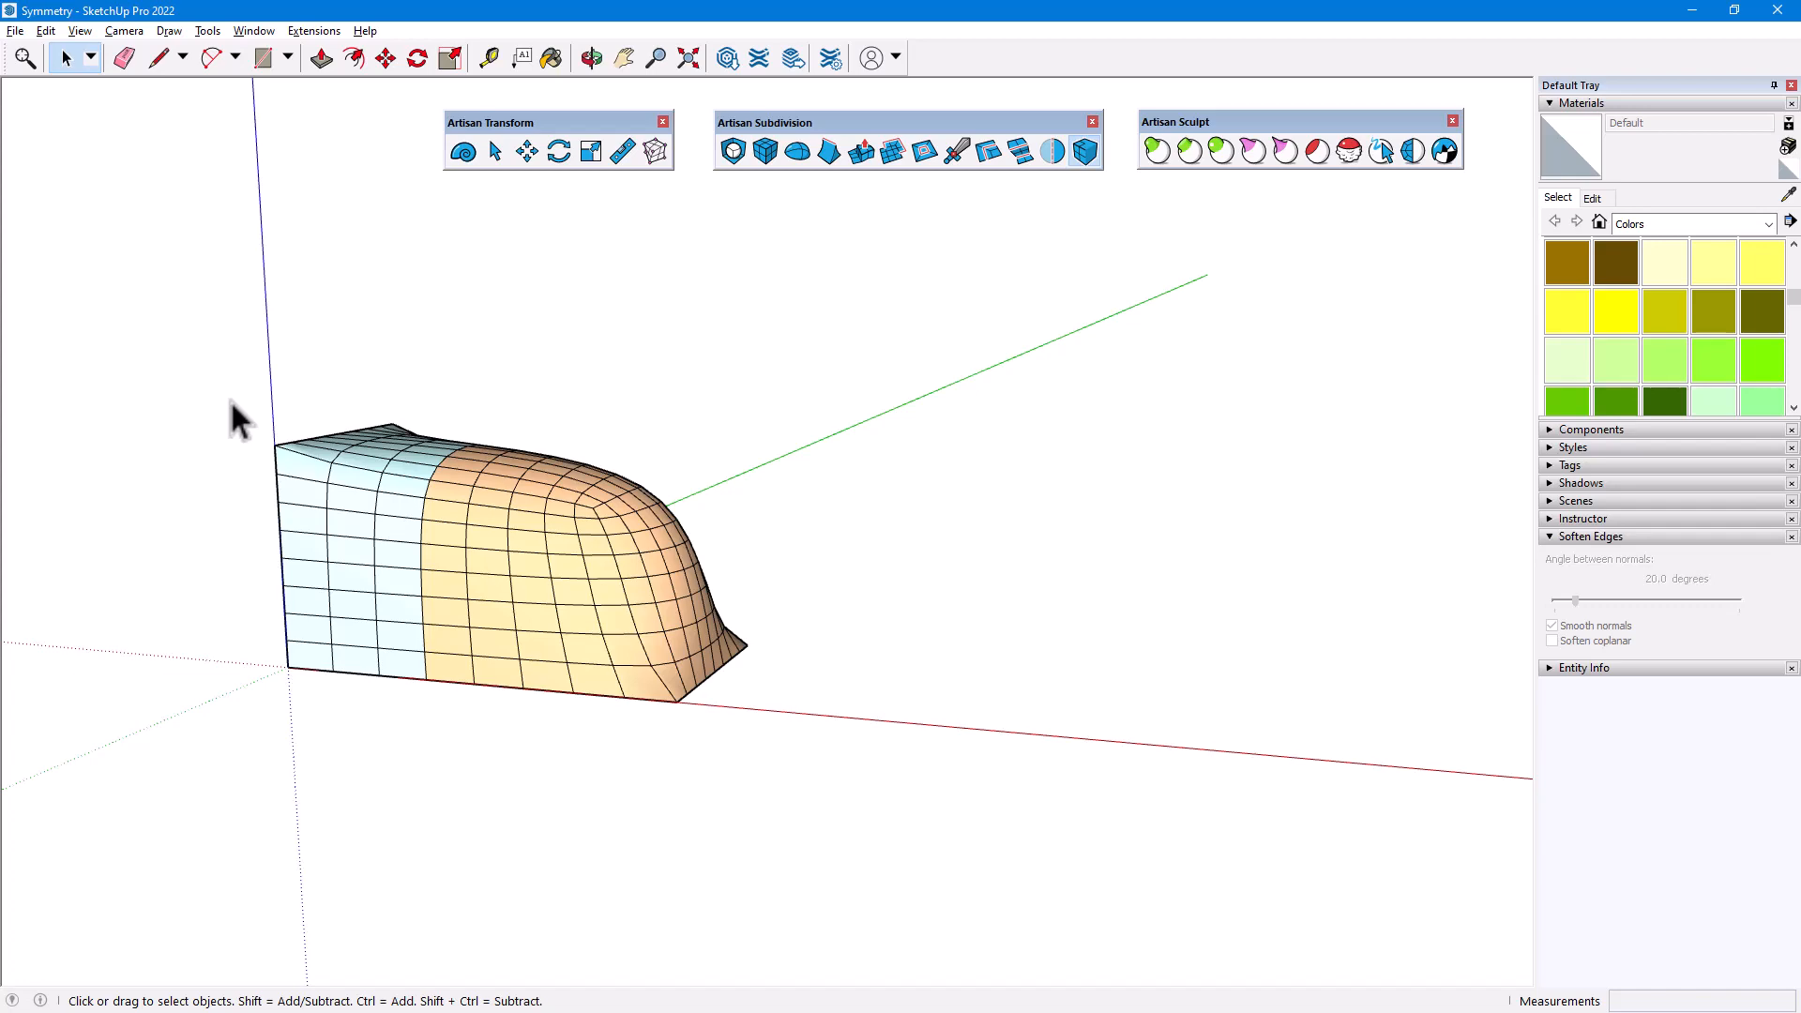
Step: Group the blue and orange mesh and place a copy of the group farther along the red axis
left_click_drag(232, 401, 786, 775)
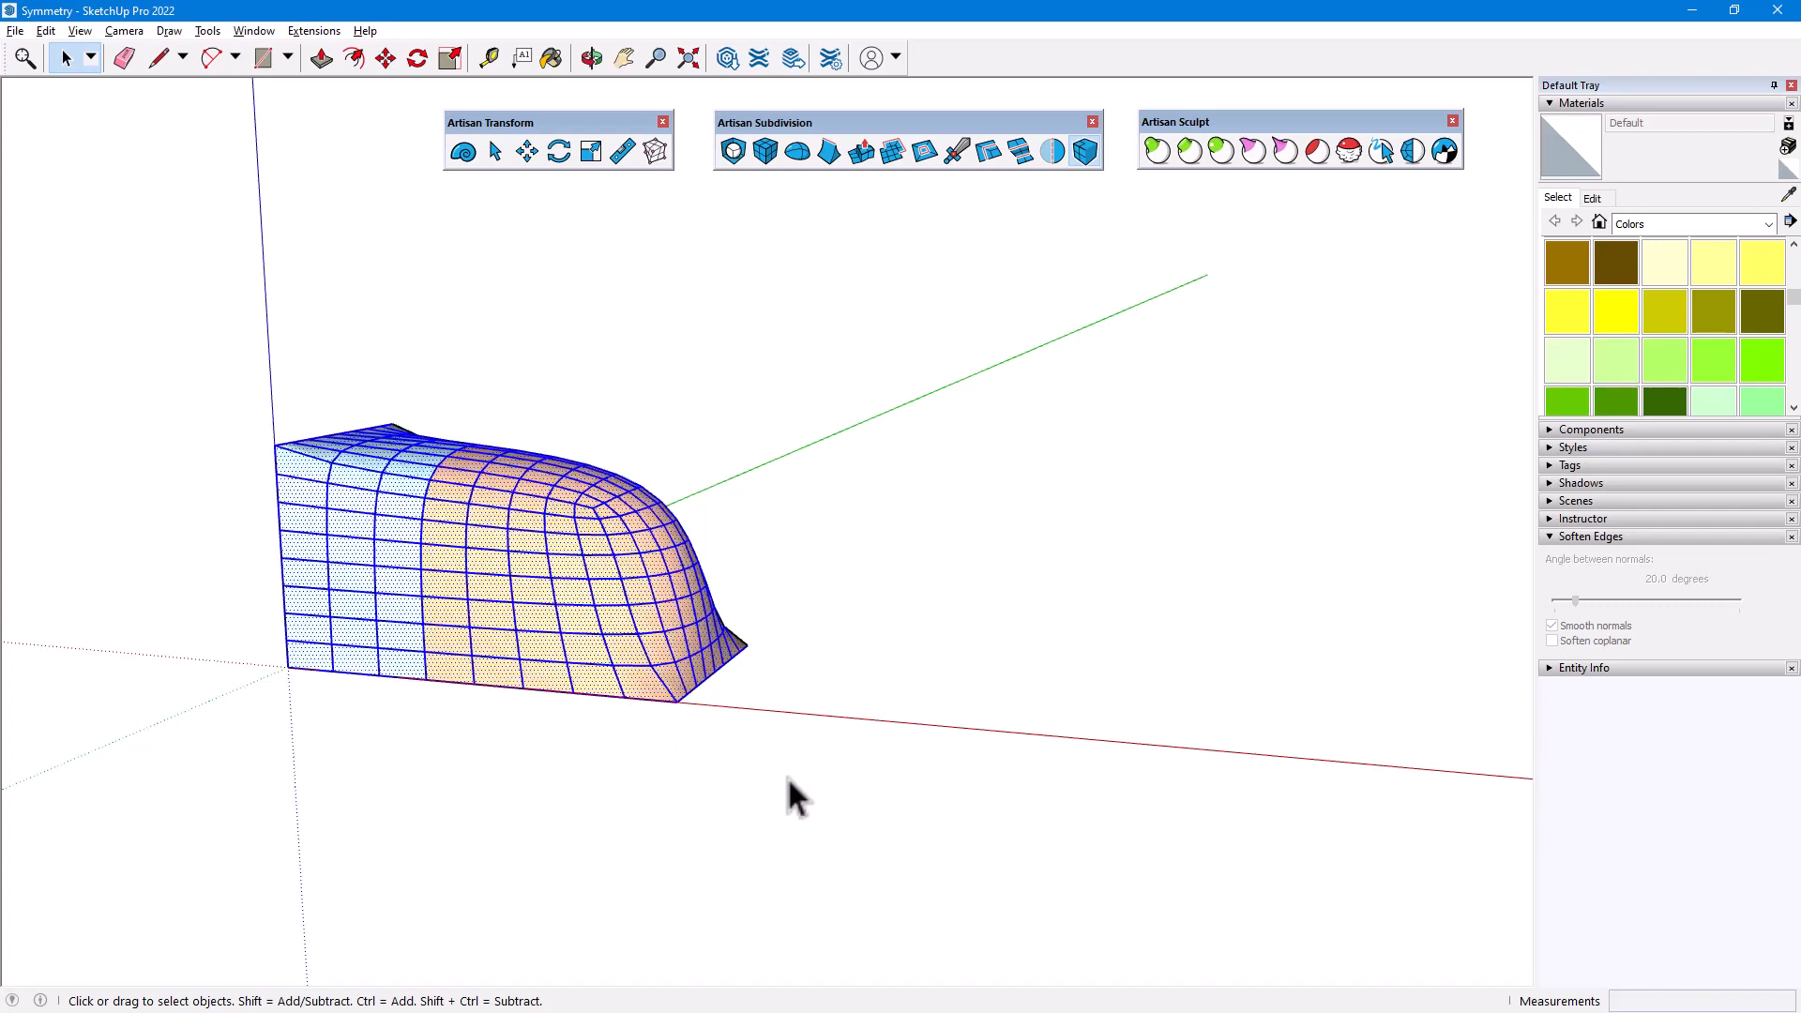
right_click(525, 539)
left_click(600, 699)
key("m")
key("ctrl")
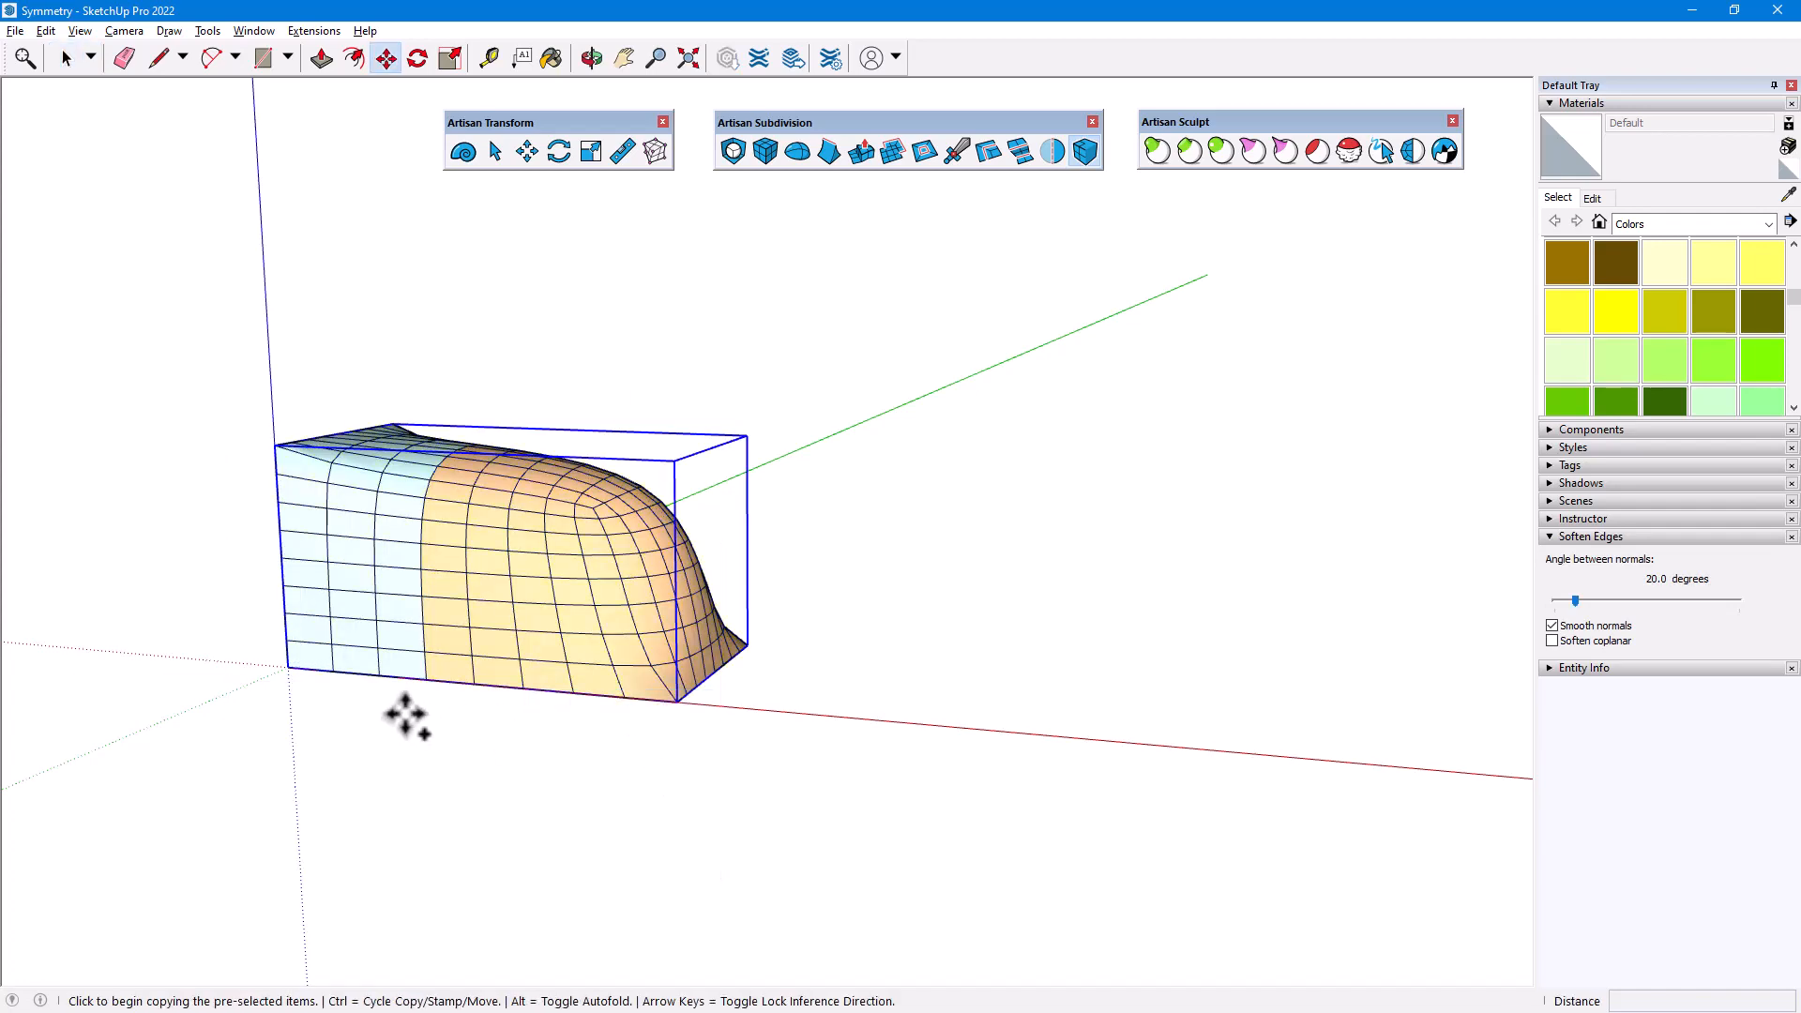
left_click(401, 716)
left_click(990, 767)
key("space")
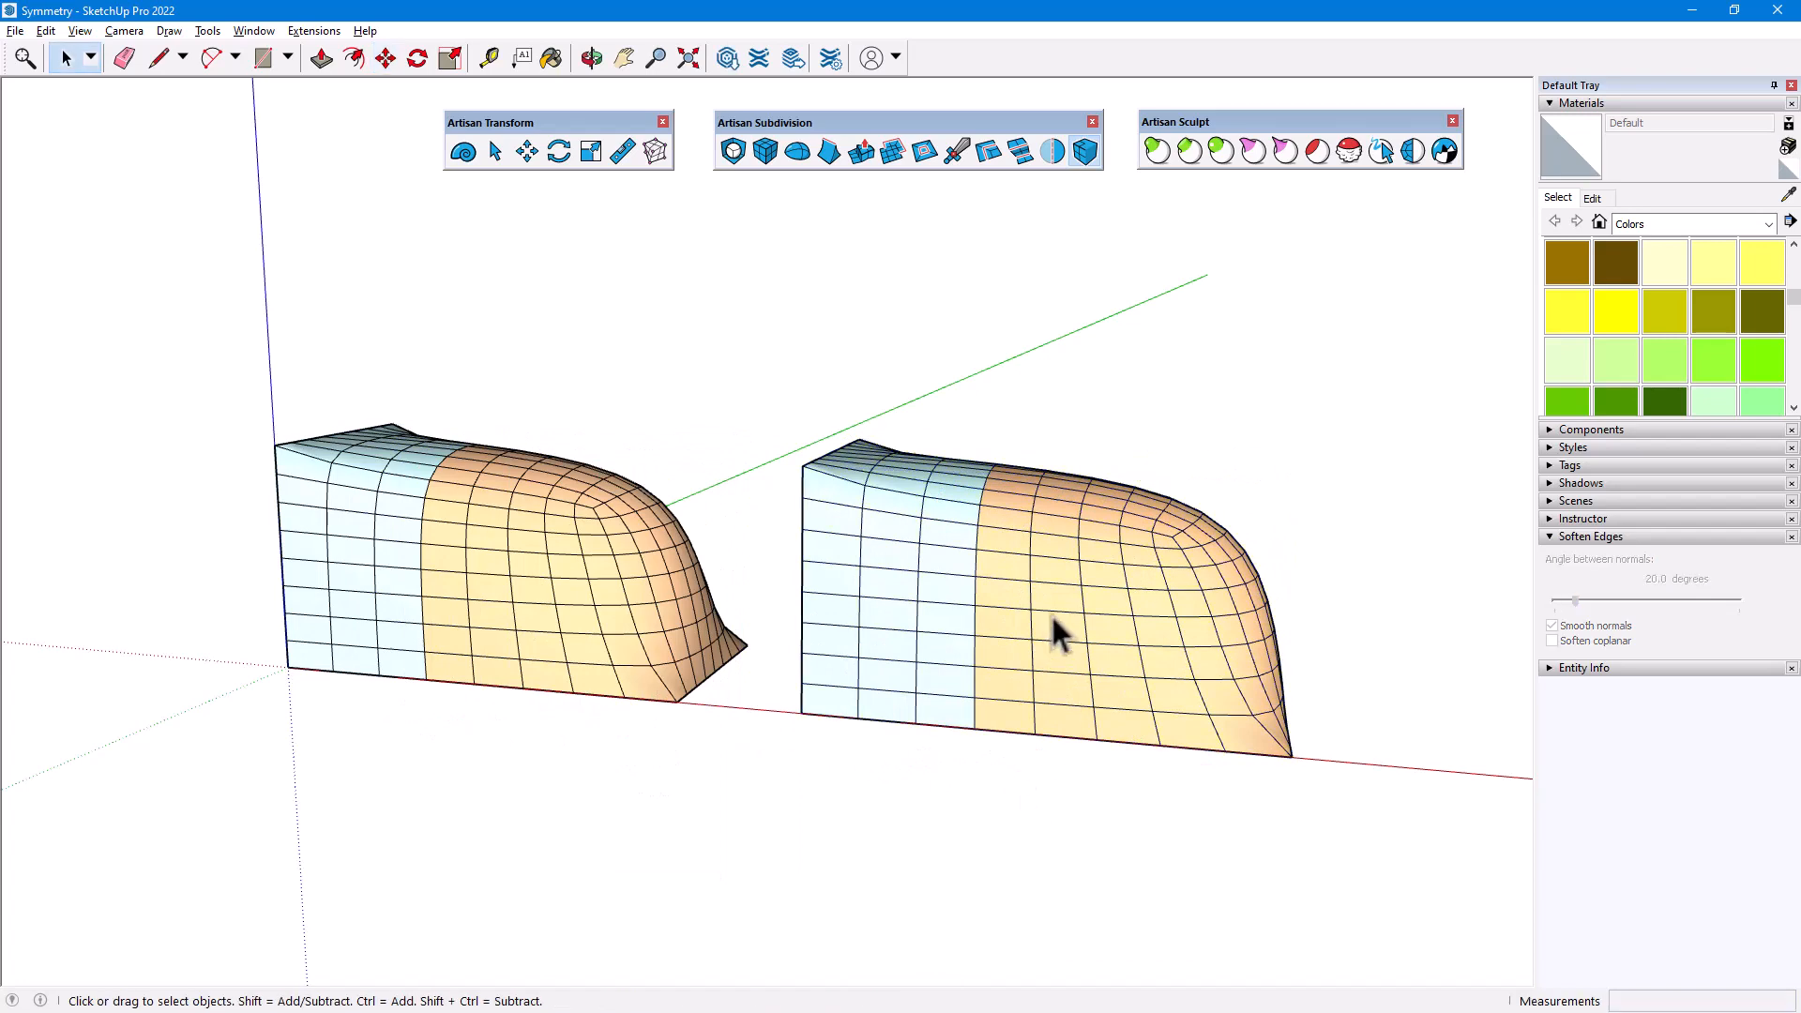
Step: Open the copied group to view it with quad edges hidden and shown again, and close the group
double_click(1050, 611)
left_click(1084, 153)
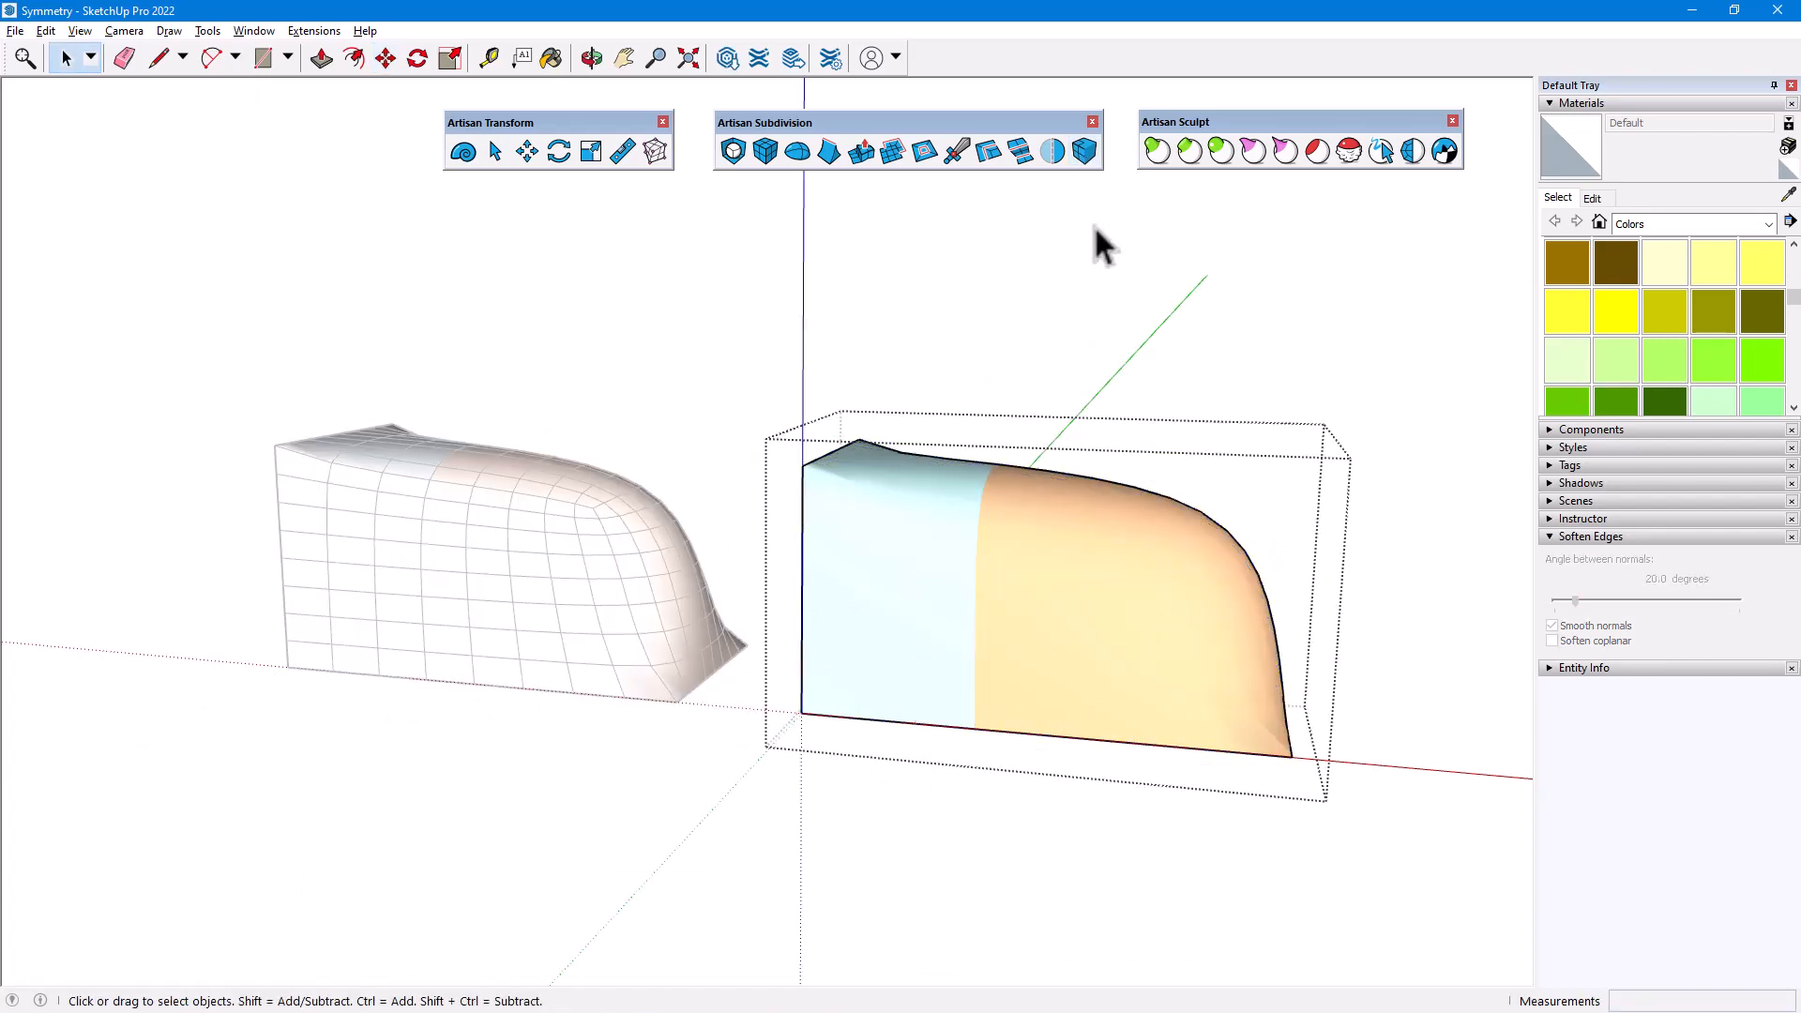
left_click(1084, 153)
left_click(1087, 311)
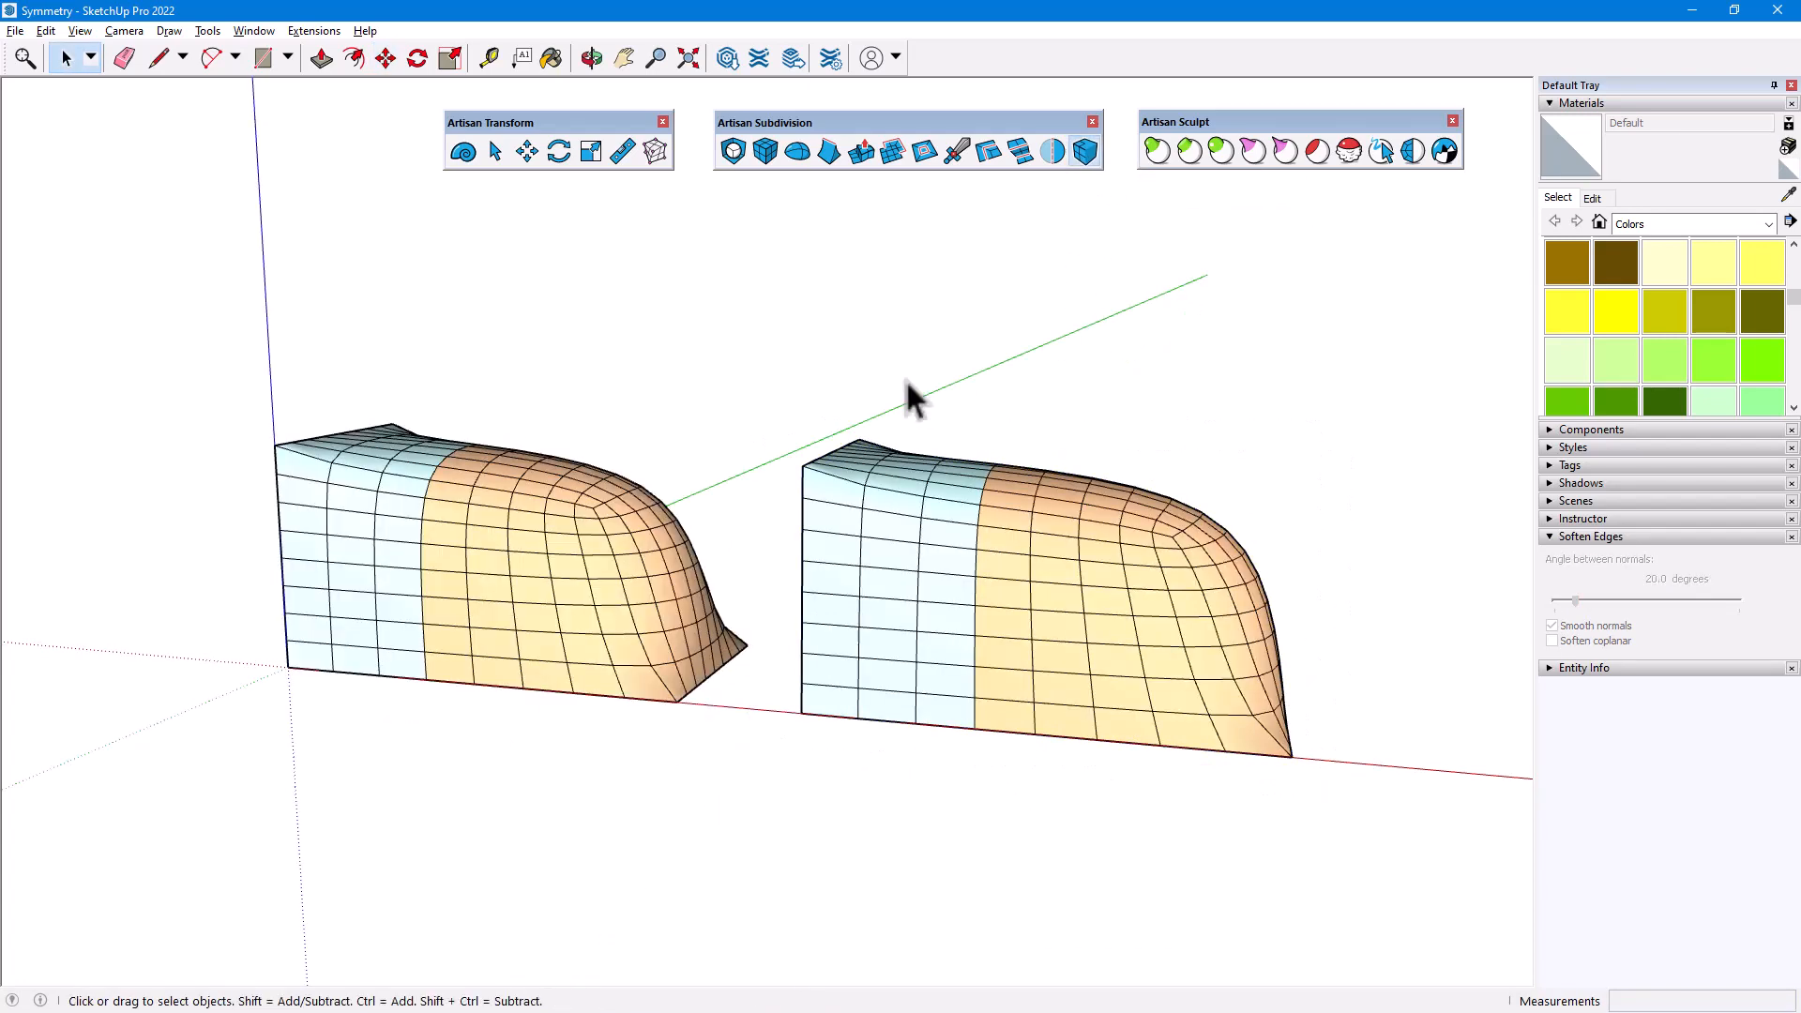
Step: Explode the original blue and orange group and hide the quad edges of its loose mesh
right_click(538, 469)
left_click(599, 594)
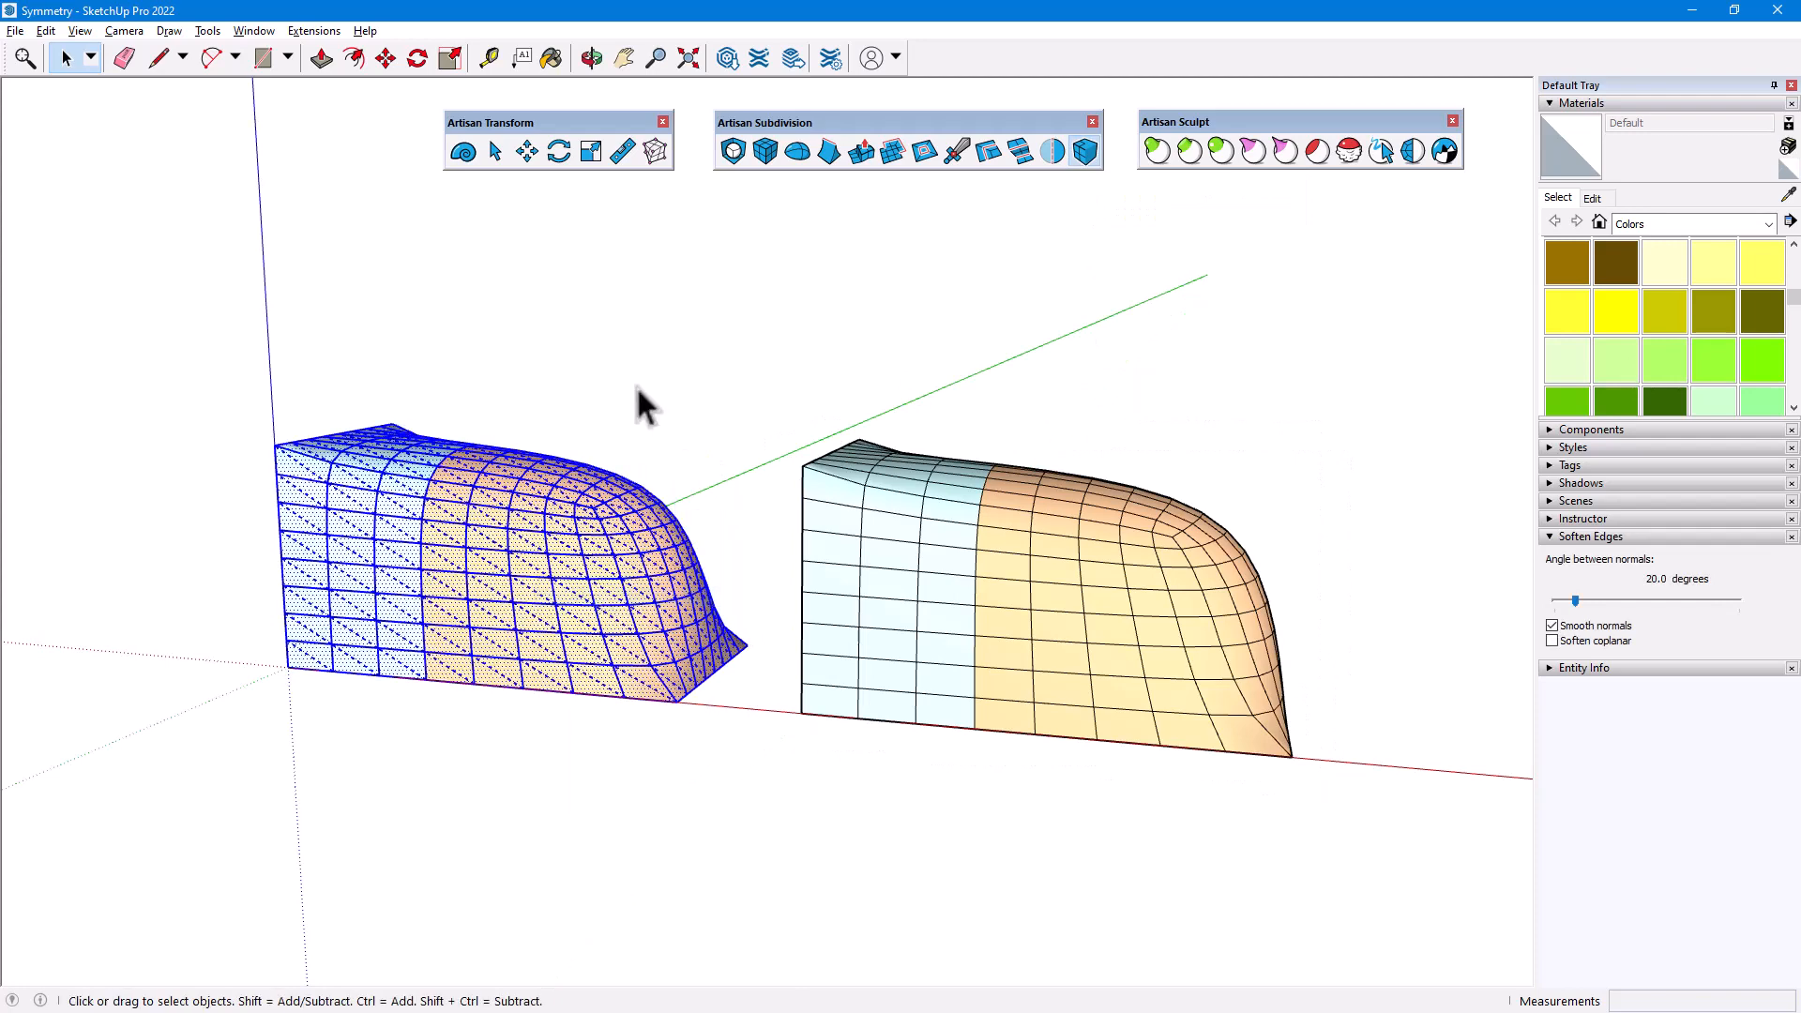
left_click(636, 385)
left_click(1085, 157)
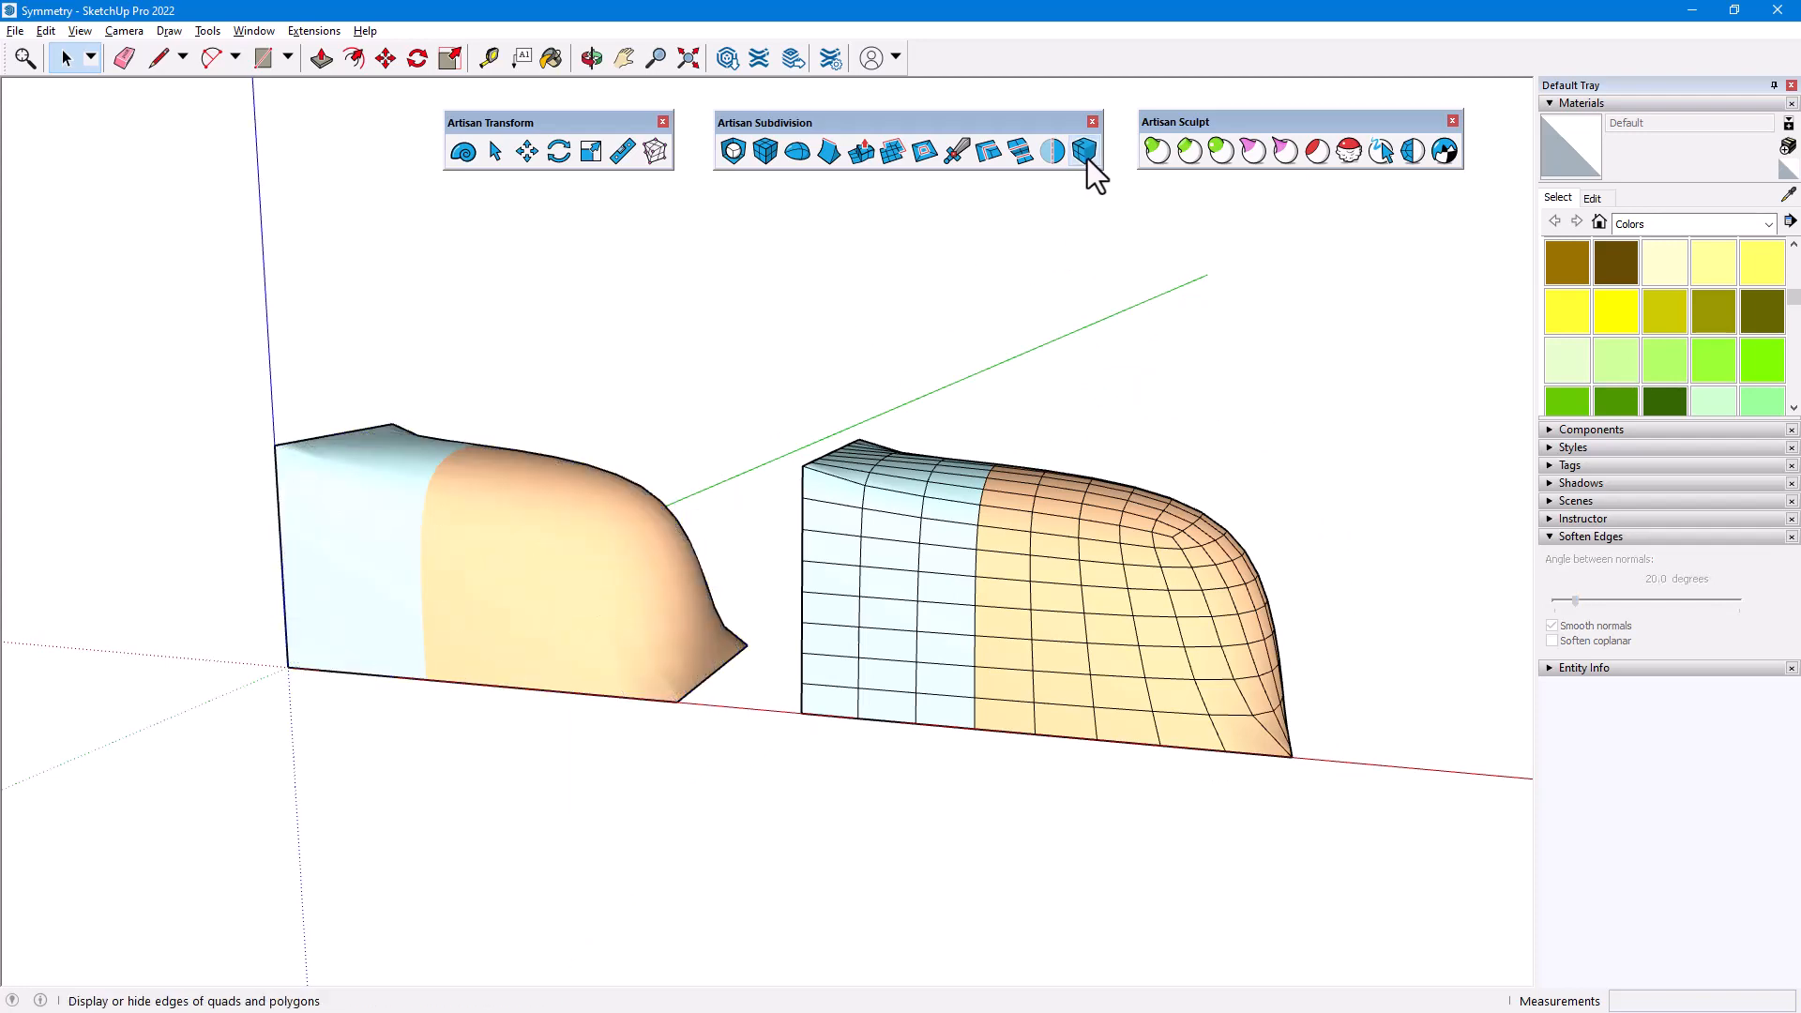